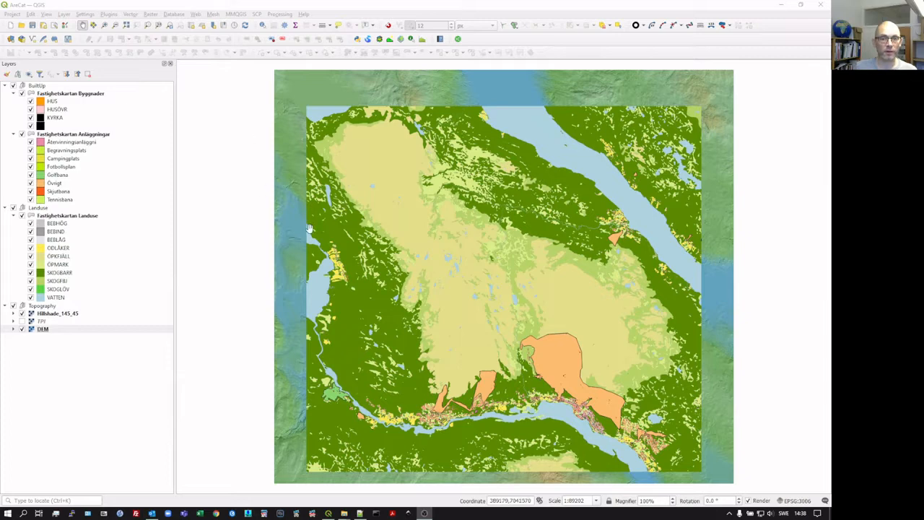
Switch to File Explorer and look inside the ProjectAre RawData folder and its elevation grid subfolder.
key(alt+Tab)
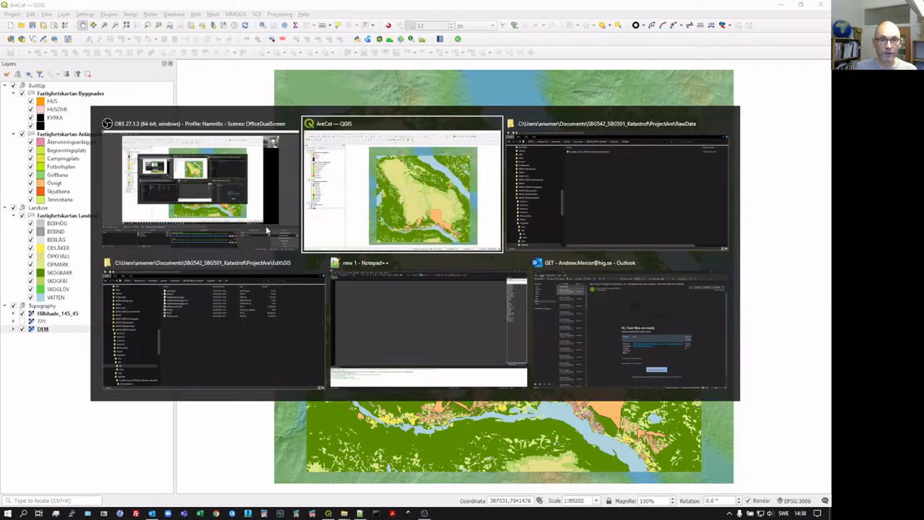
key(alt+Tab)
key(alt+Tab)
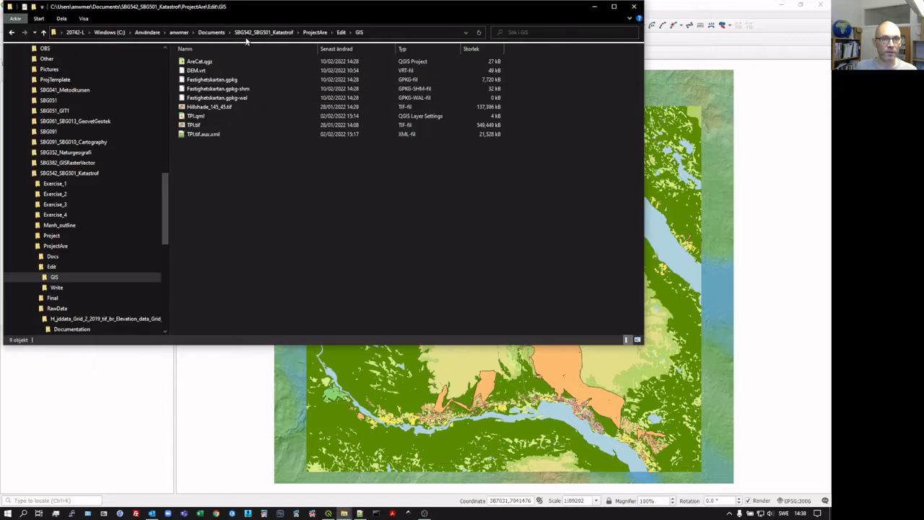
click(315, 32)
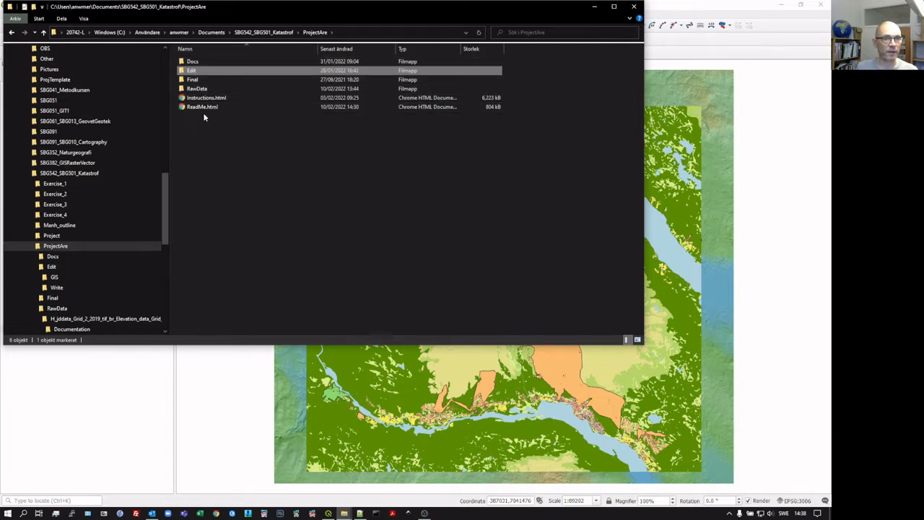
double_click(203, 89)
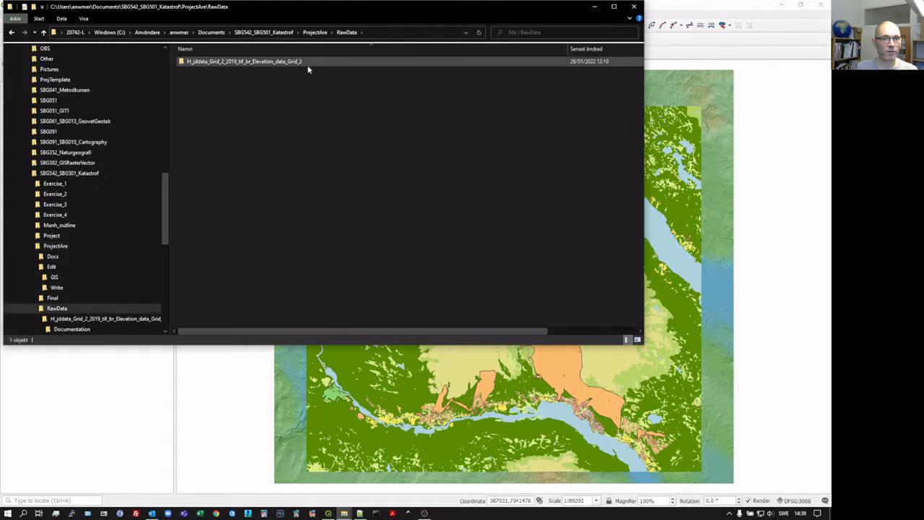
double_click(261, 63)
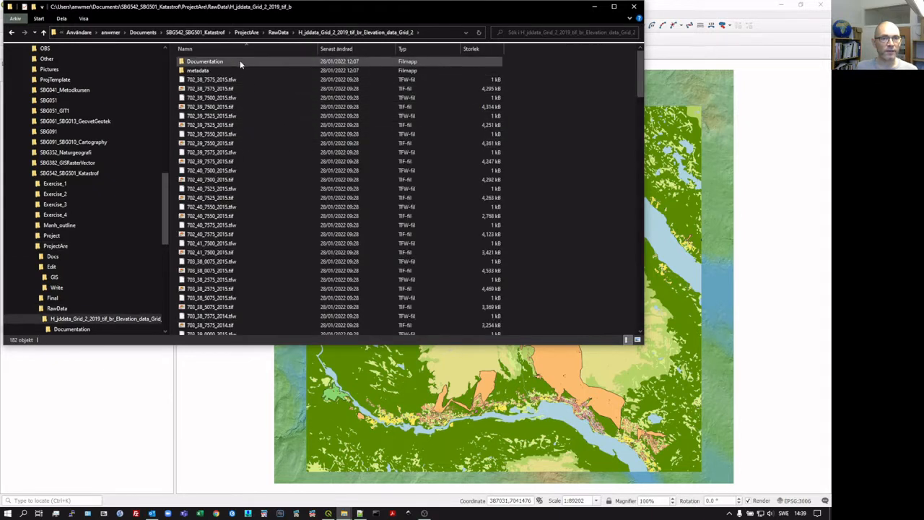
click(275, 34)
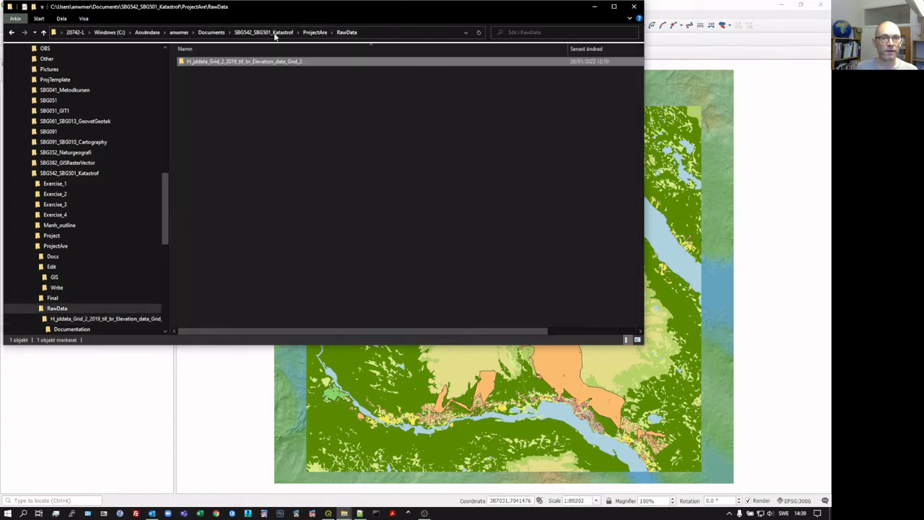
View the working files in ProjectAre's Edit\GIS folder and return to QGIS.
click(314, 35)
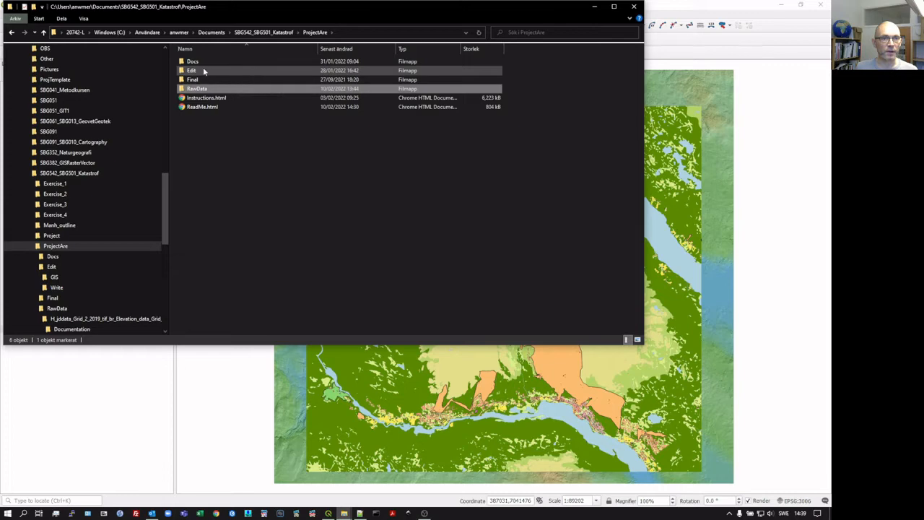
click(204, 71)
double_click(205, 71)
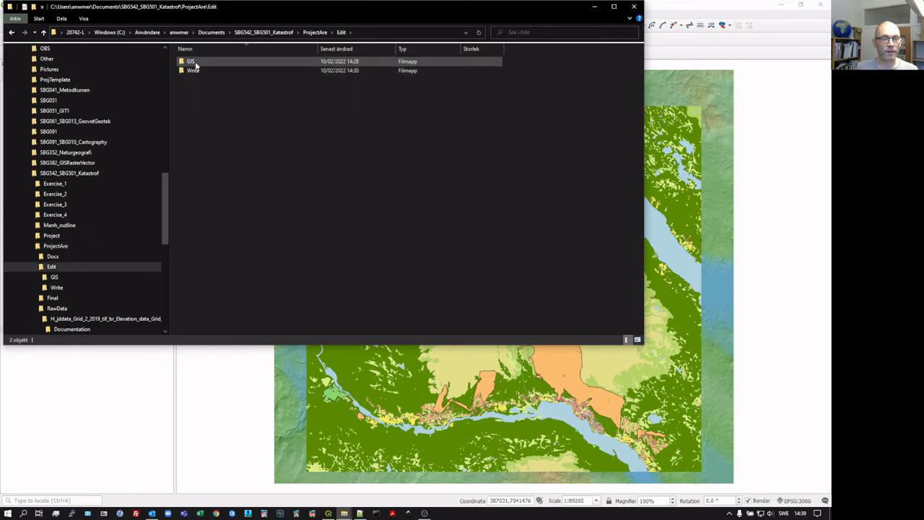
double_click(194, 63)
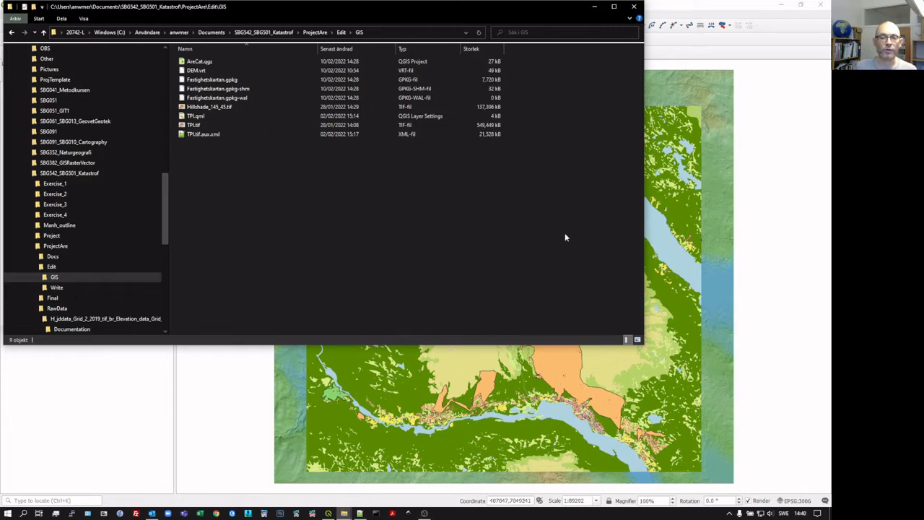
click(689, 9)
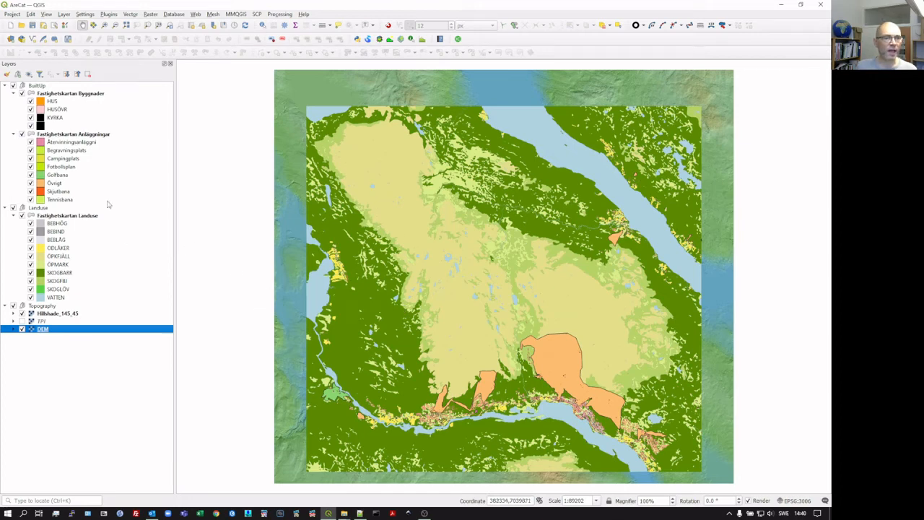
Hide the BuiltUp and Landuse groups and compare the DEM with the Hillshade_145_45 layer off and on.
click(13, 86)
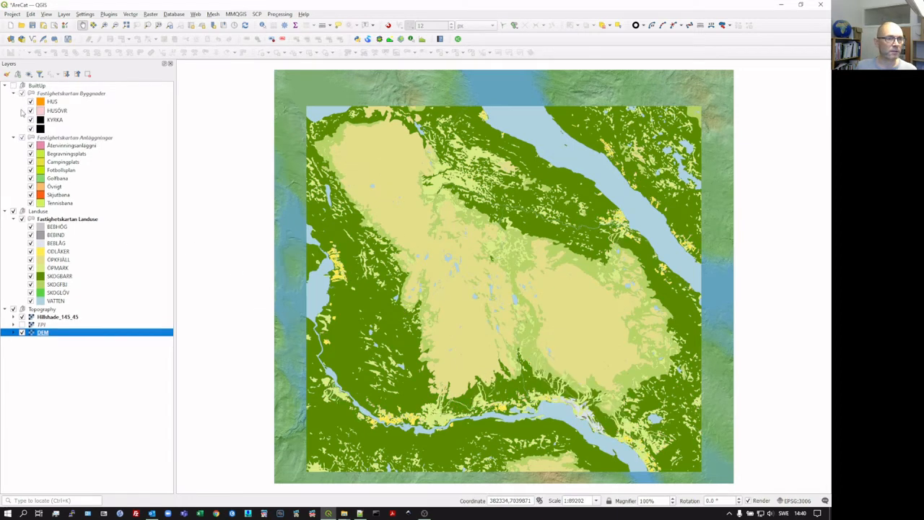
click(13, 211)
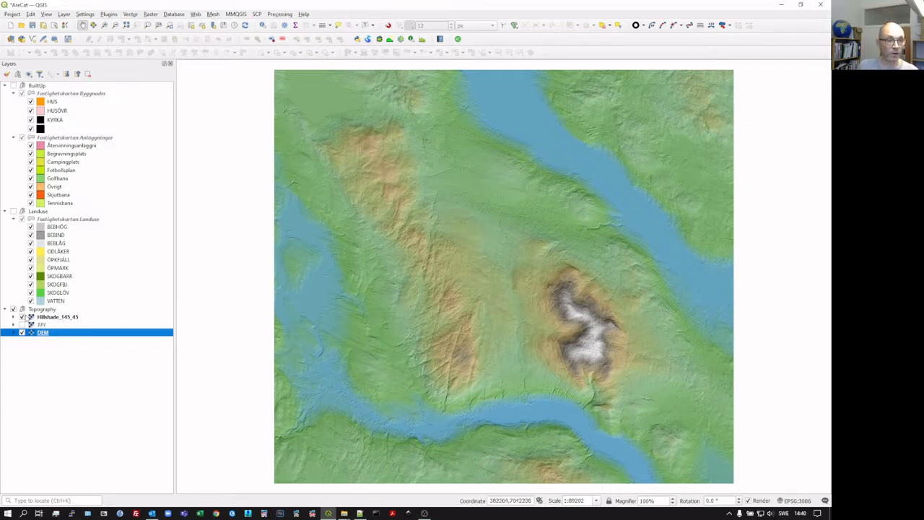
click(21, 317)
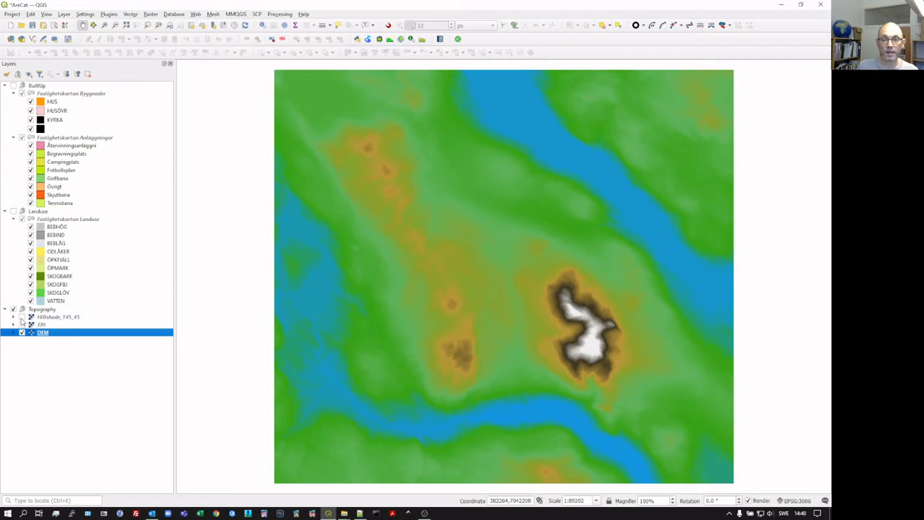
click(21, 317)
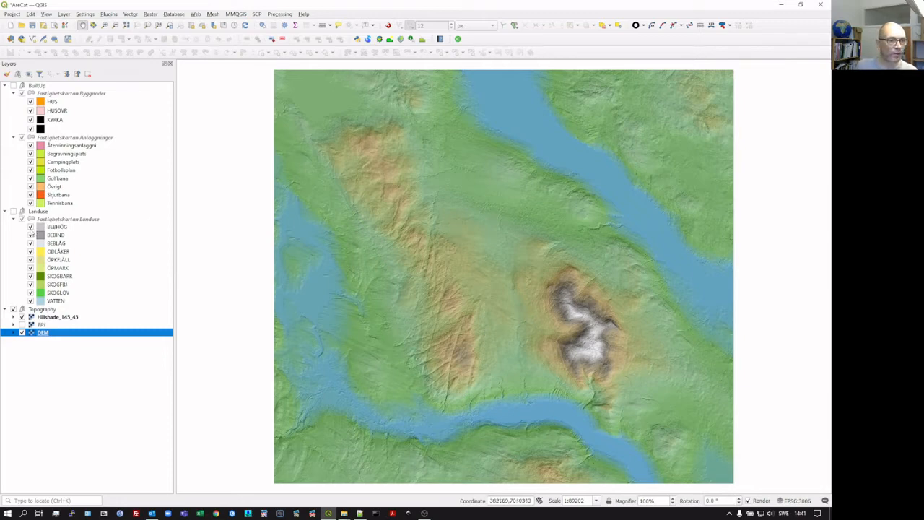
Show the Landuse and BuiltUp groups and view the built-up area along the lake close up.
click(13, 211)
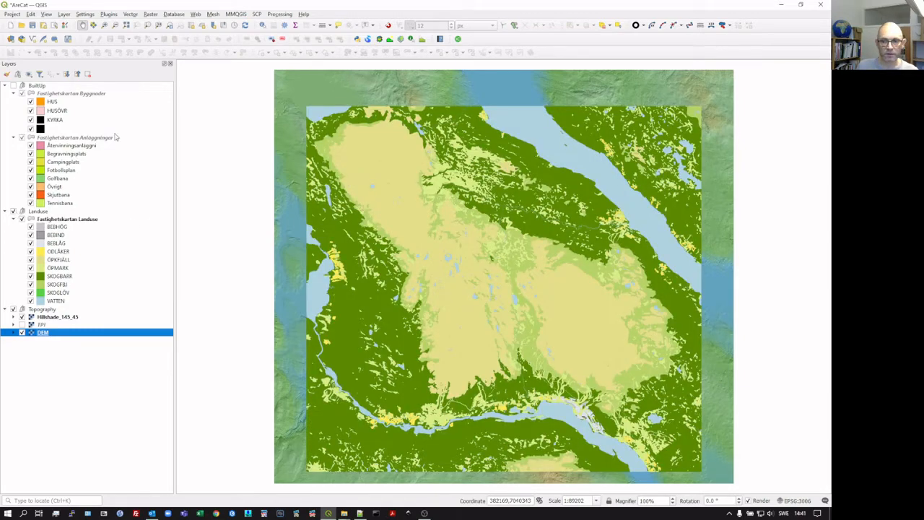
click(13, 85)
scroll(598, 431, up, 2)
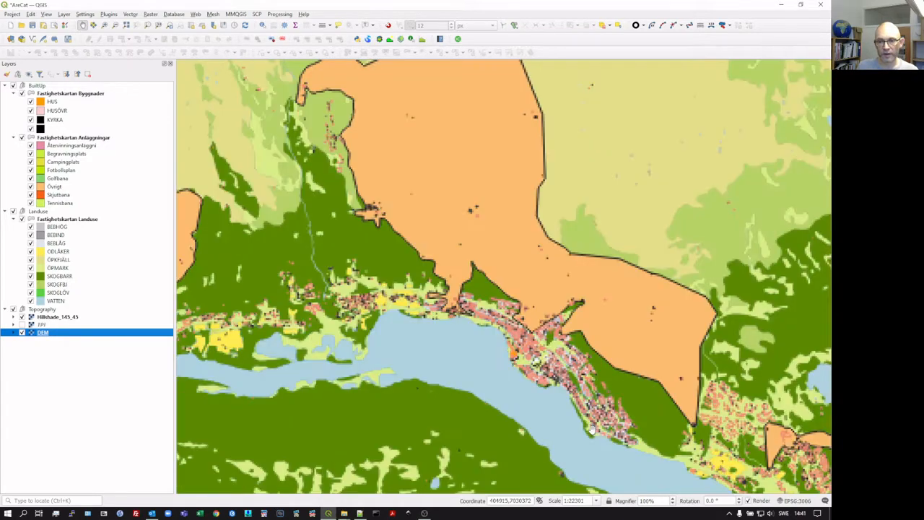
Hide the Fastighetskartan Anläggningar layer and inspect the individual buildings in the lakeside town.
click(23, 137)
scroll(543, 372, up, 1)
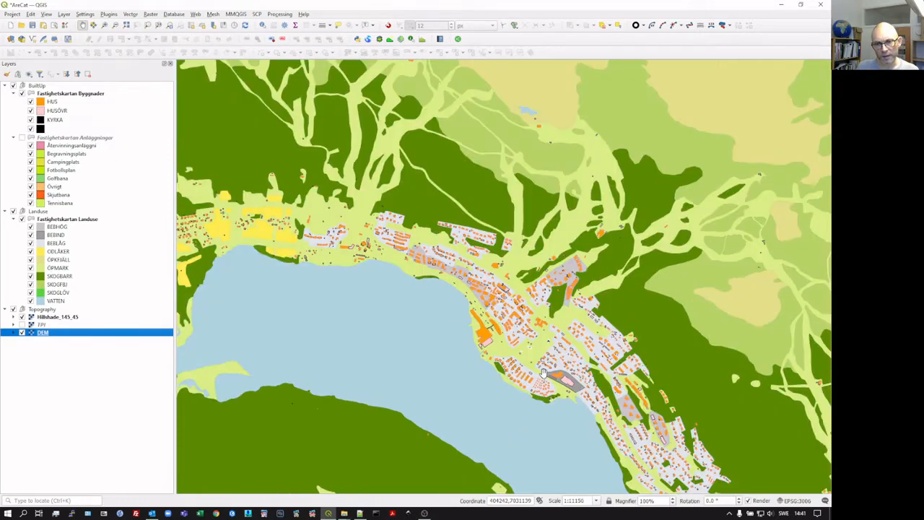
scroll(502, 302, down, 3)
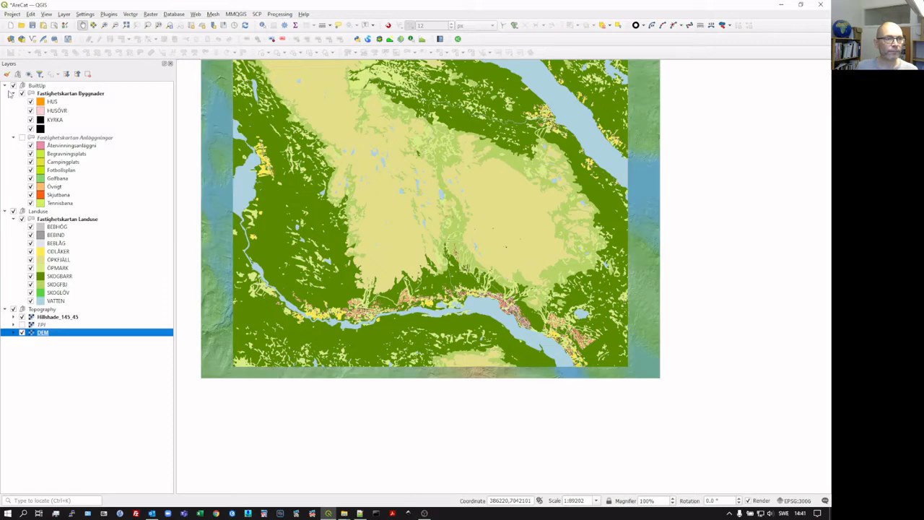
Turn the Fastighetskartan Anläggningar layer back on and hide the whole BuiltUp and Landuse groups.
click(22, 137)
click(13, 86)
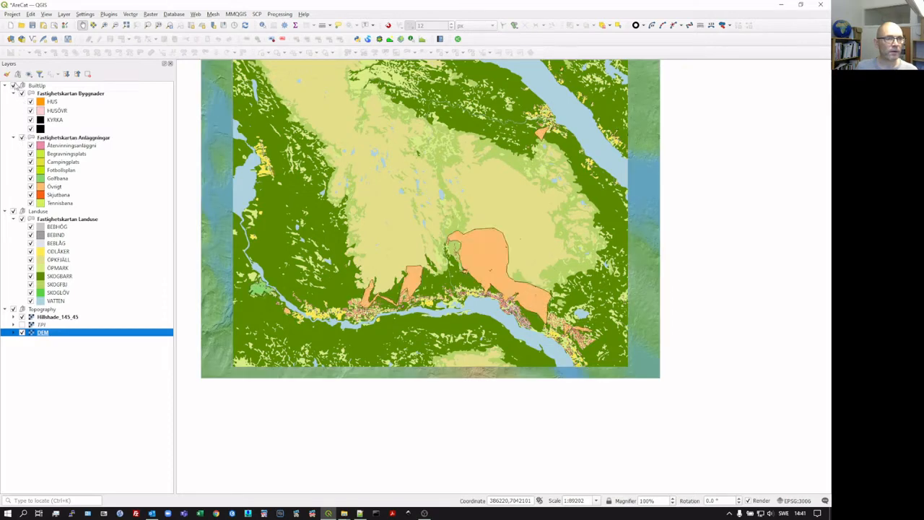
click(13, 211)
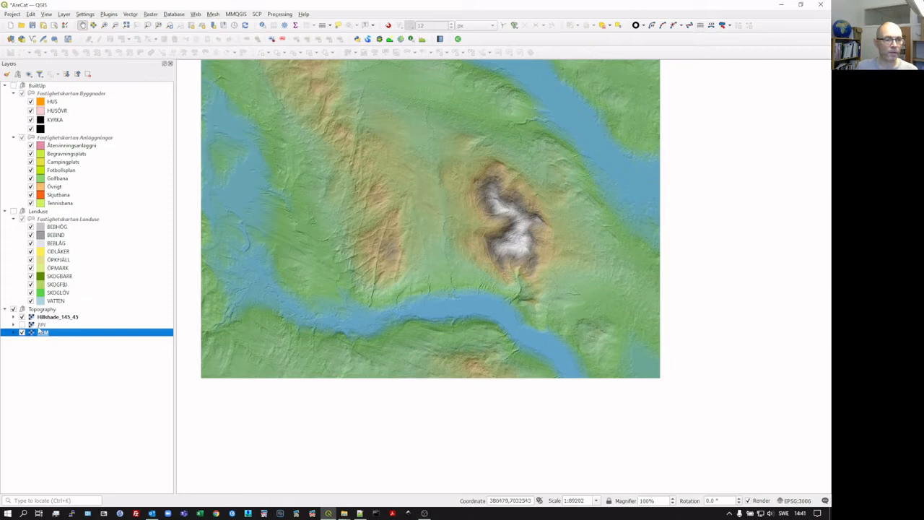
Display the full extent with only the TPI layer visible, hiding DEM and Hillshade_145_45 and expanding the TPI legend.
right_click(42, 333)
click(58, 337)
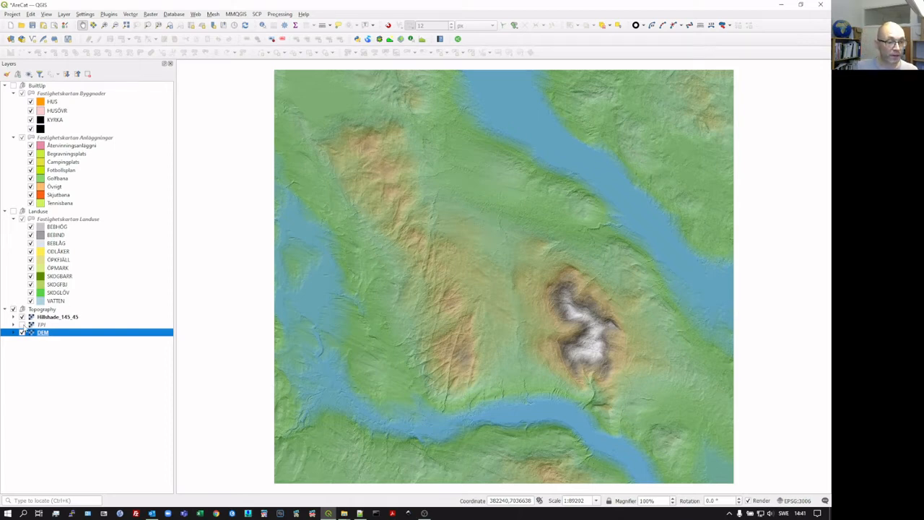
click(21, 332)
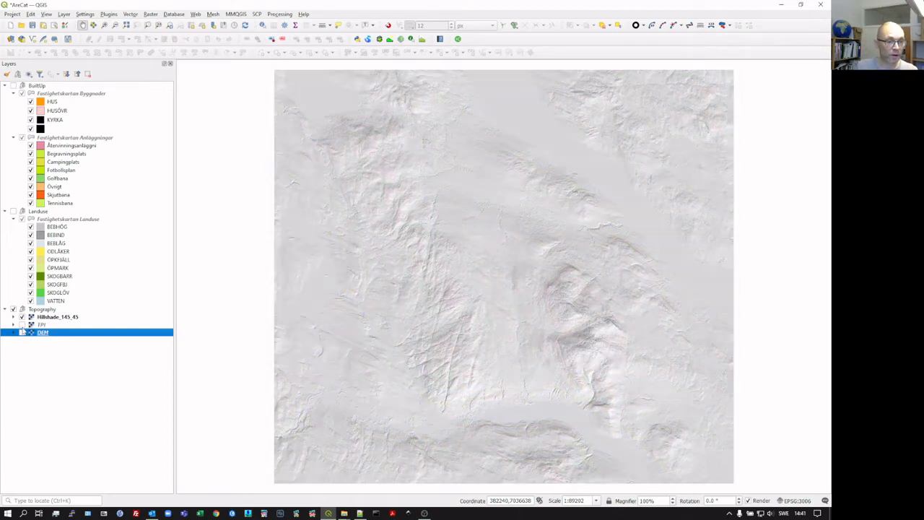
click(22, 325)
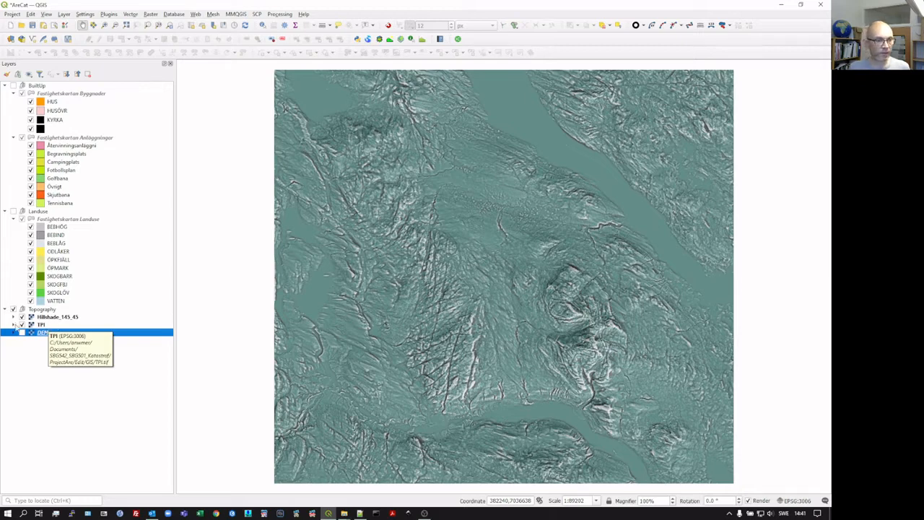
click(14, 326)
click(22, 317)
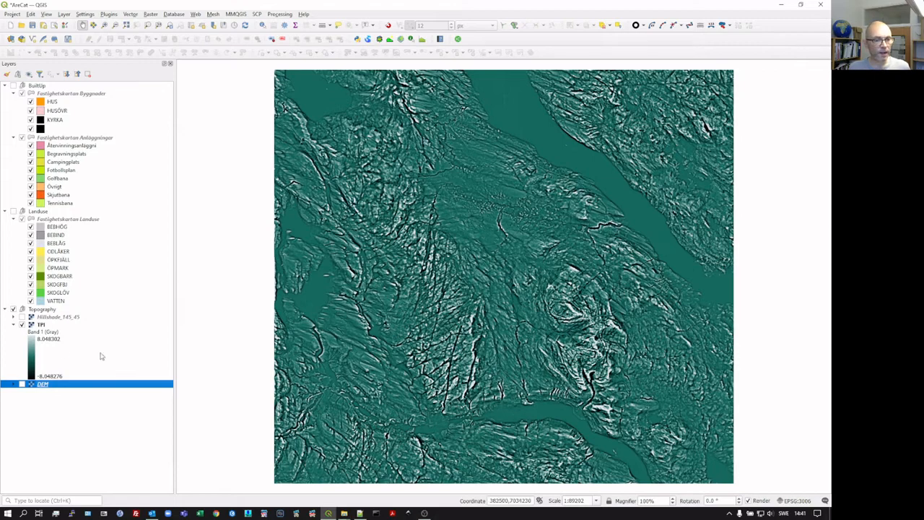
Examine the ravines on the mountainside in the TPI layer and return to the layer's full extent.
scroll(576, 394, up, 2)
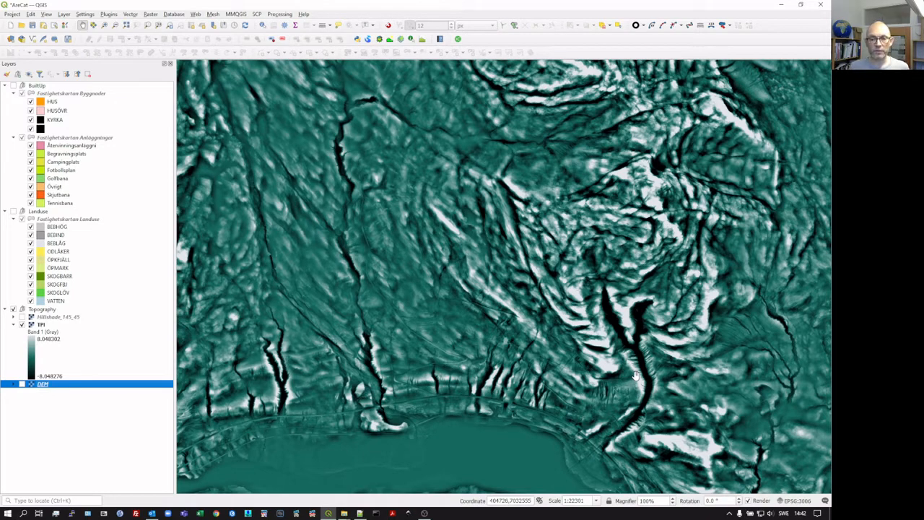
scroll(635, 376, down, 2)
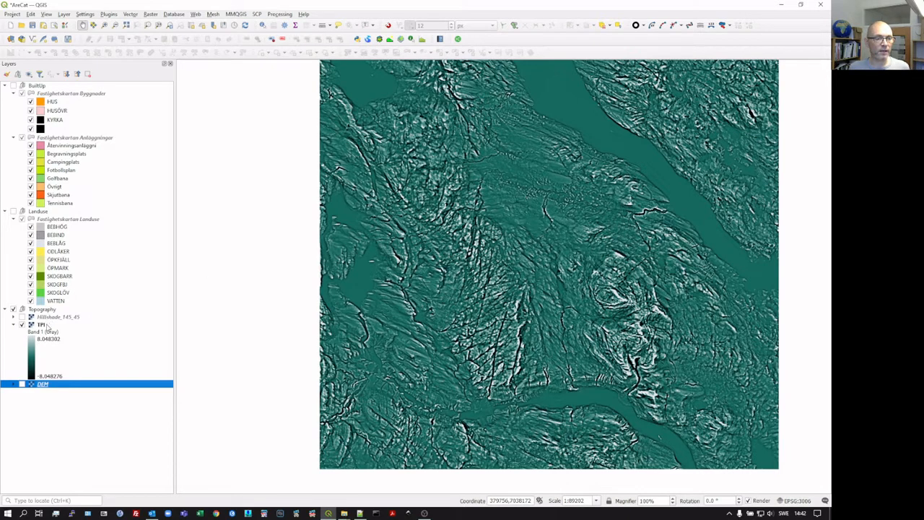
right_click(48, 325)
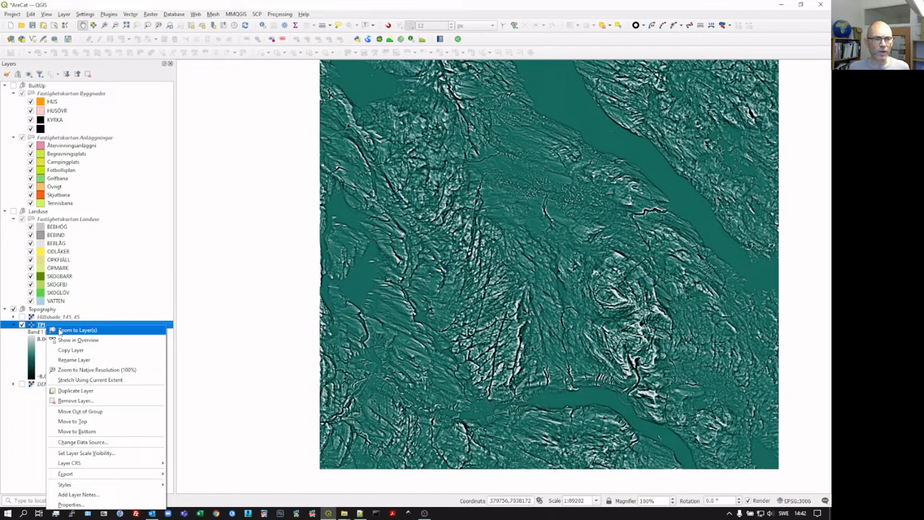
click(61, 330)
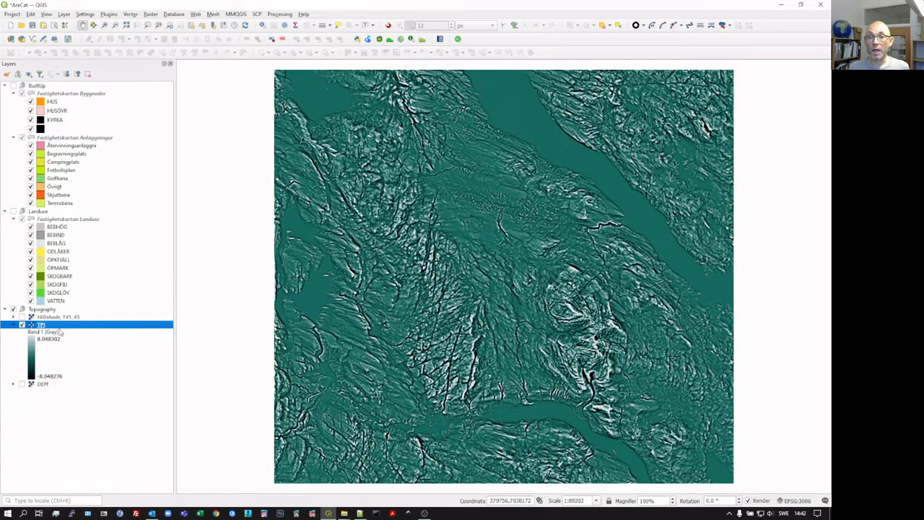
Hide the TPI layer and show the Hillshade_145_45 and DEM layers again.
click(22, 316)
click(22, 324)
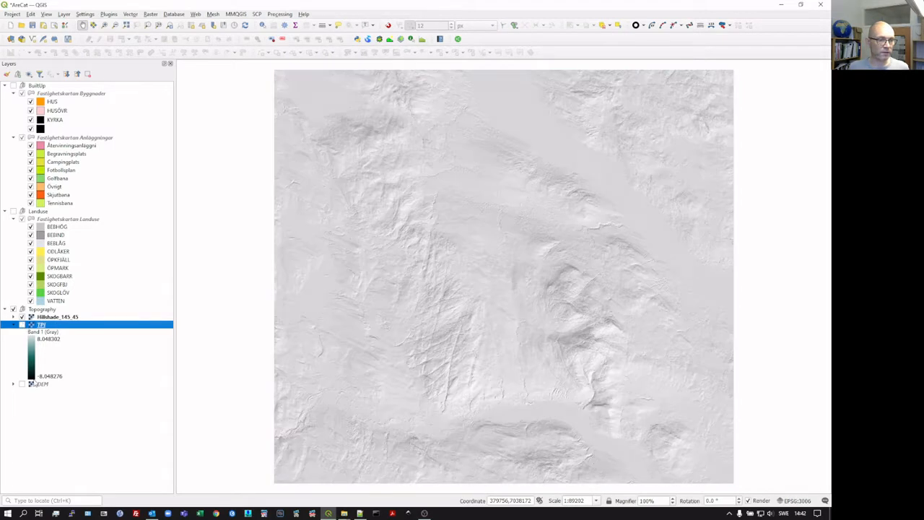
click(22, 384)
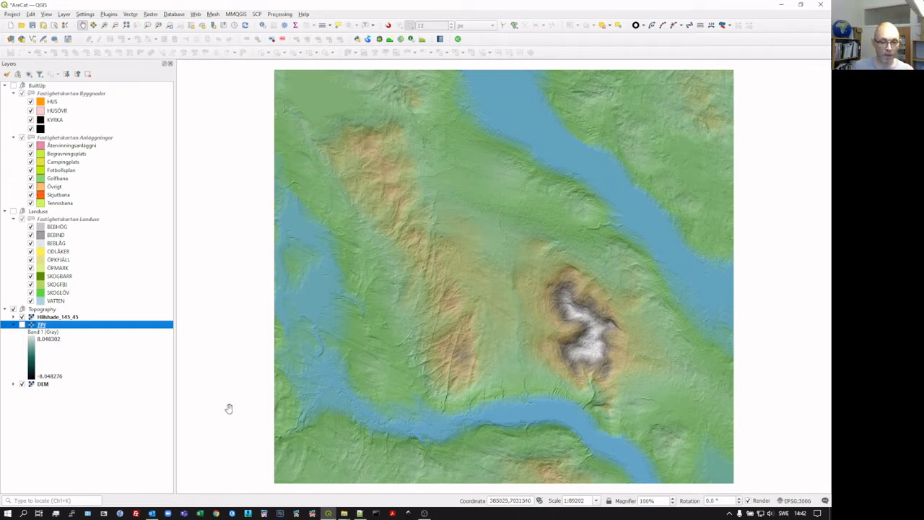
Switch to Chrome, open the bookmarked GET geodata service and log in through the University of Gävle with the saved credentials.
click(217, 514)
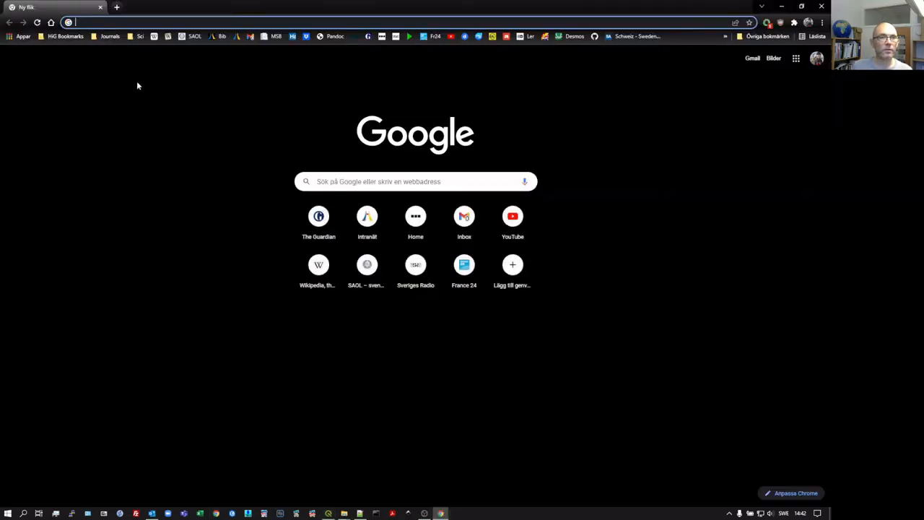
click(134, 41)
mouse_move(152, 51)
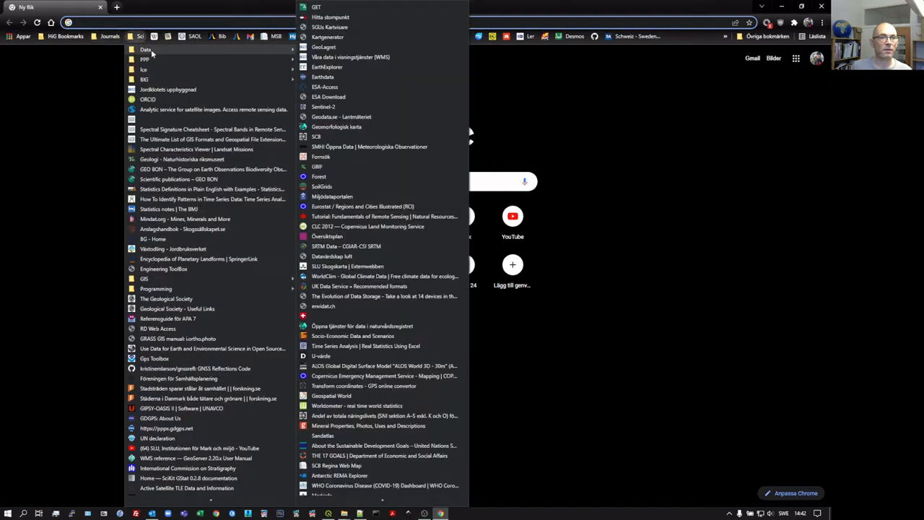
click(326, 10)
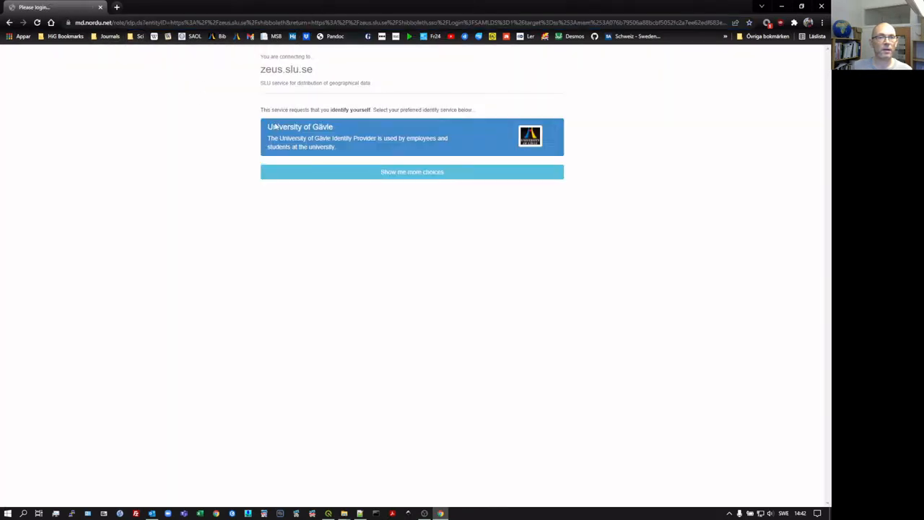
click(299, 191)
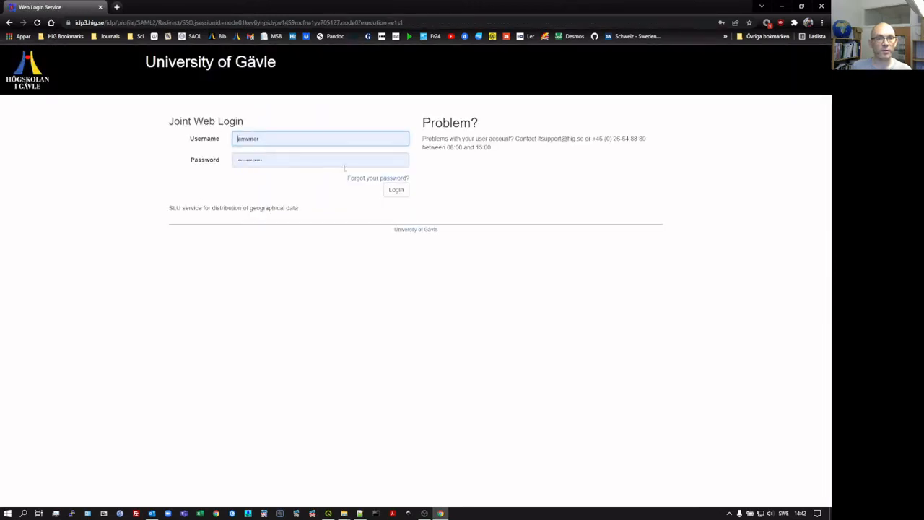
click(396, 192)
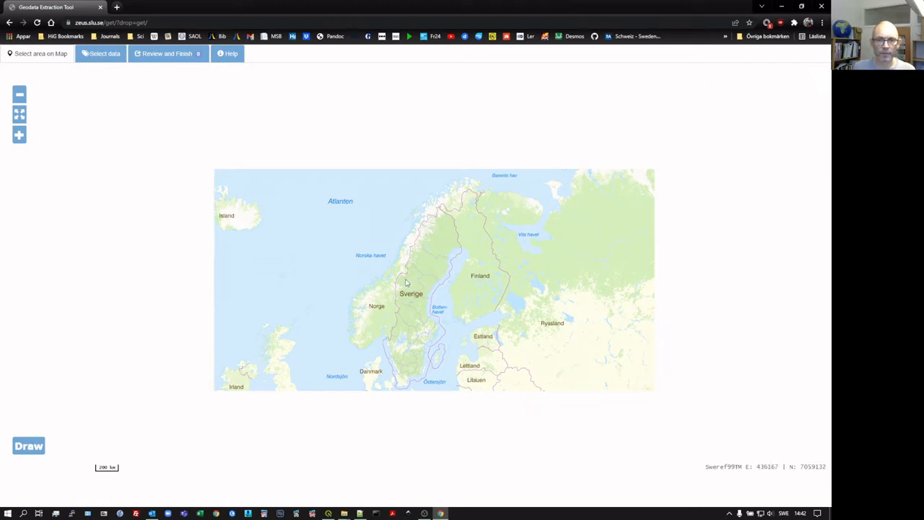
Locate Åre on the extraction map and compare its surroundings with the extent of the QGIS topography layers, returning to the extraction tool.
scroll(404, 283, up, 1)
scroll(404, 283, up, 1)
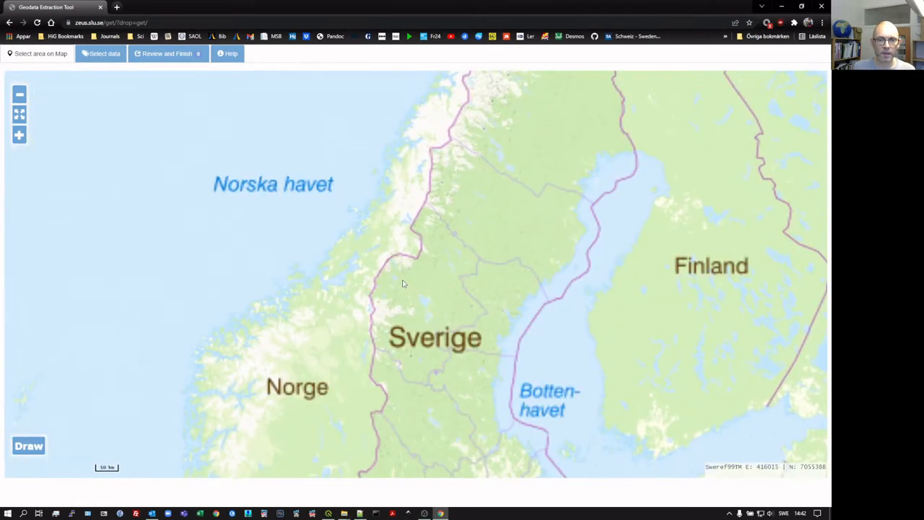
scroll(404, 283, up, 2)
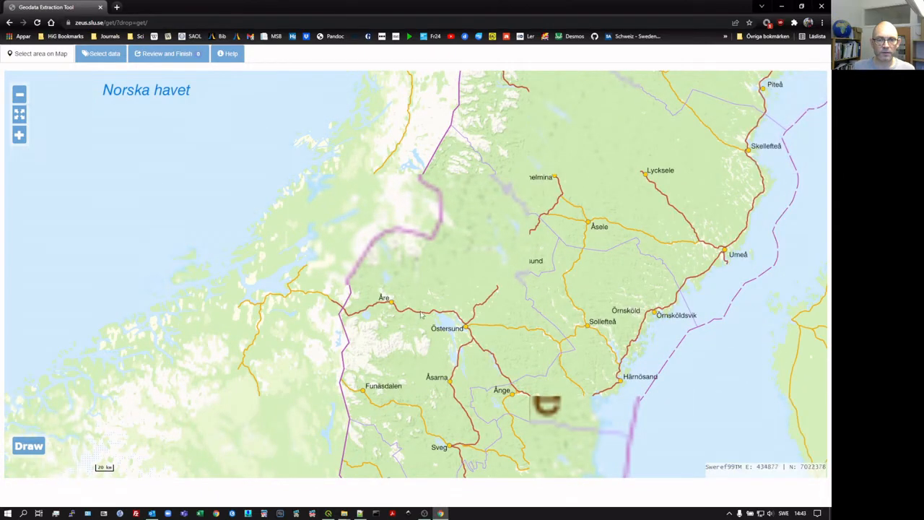
scroll(394, 309, up, 2)
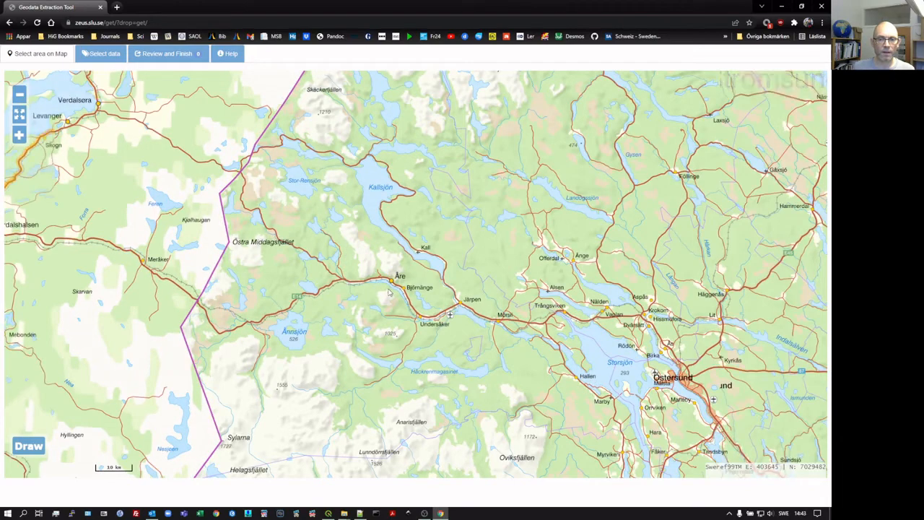
scroll(388, 291, up, 1)
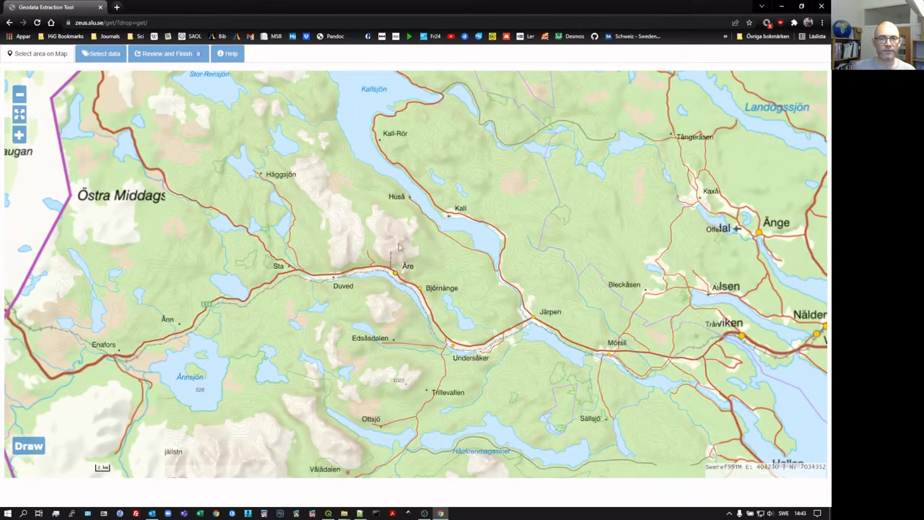
drag(379, 296, 368, 333)
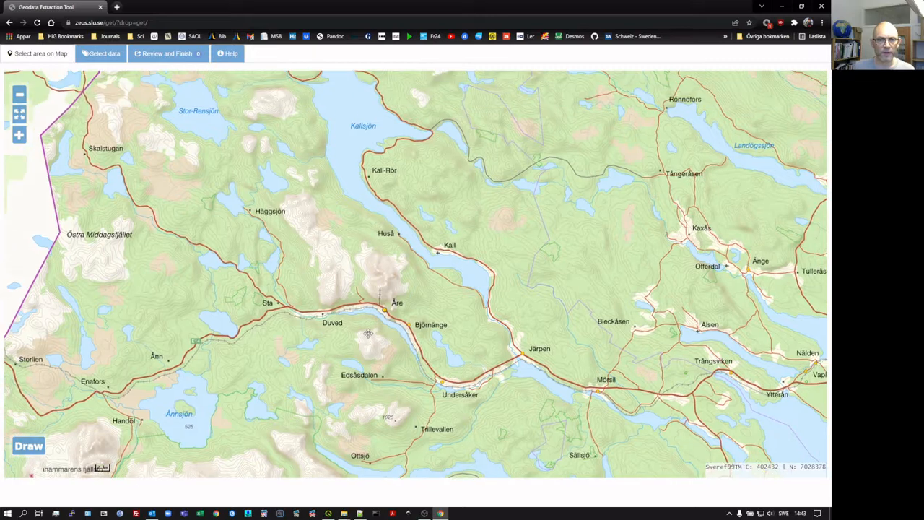
key(alt+Tab)
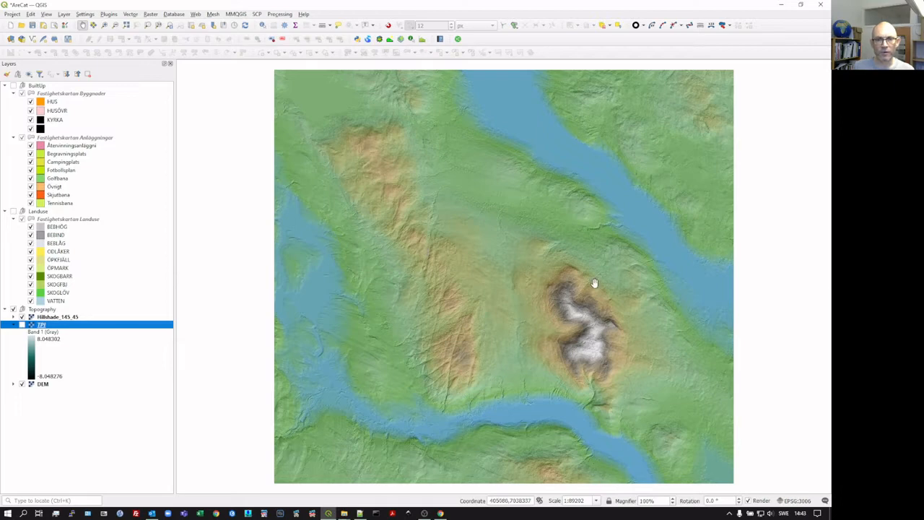
key(alt+Tab)
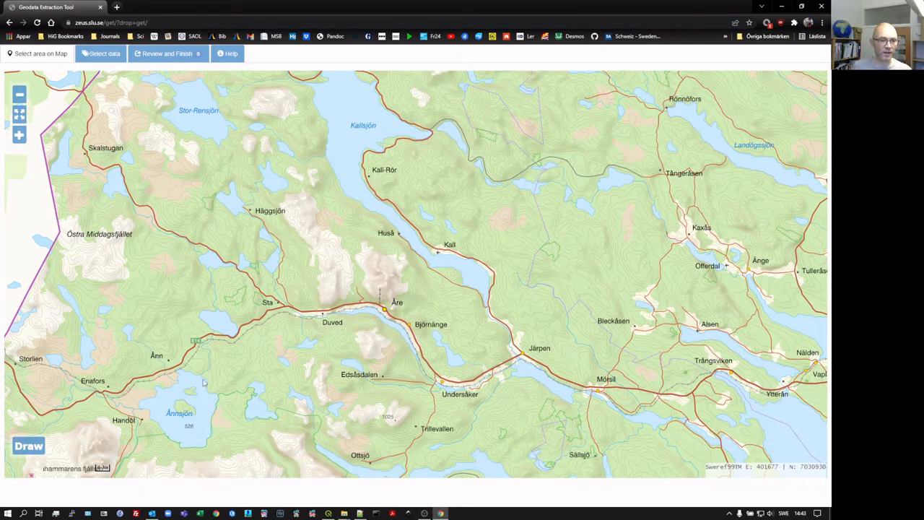
click(29, 445)
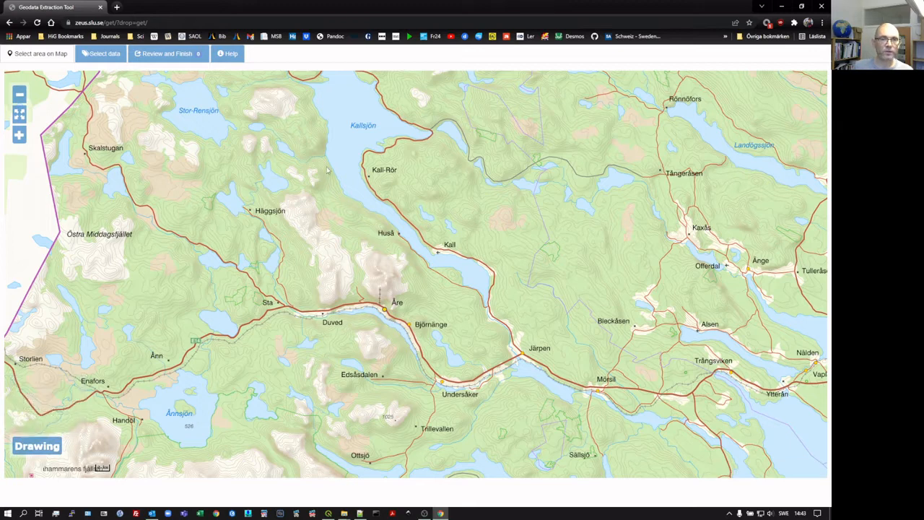
drag(204, 149, 460, 353)
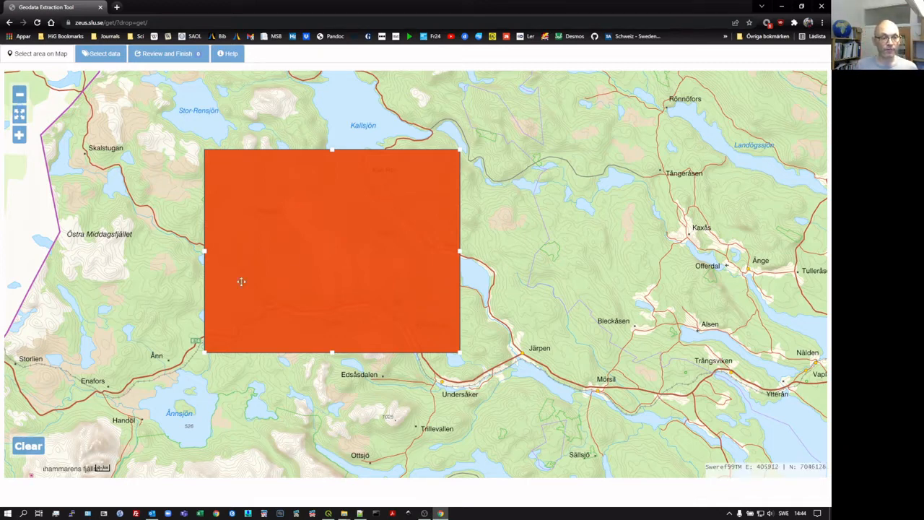
click(30, 452)
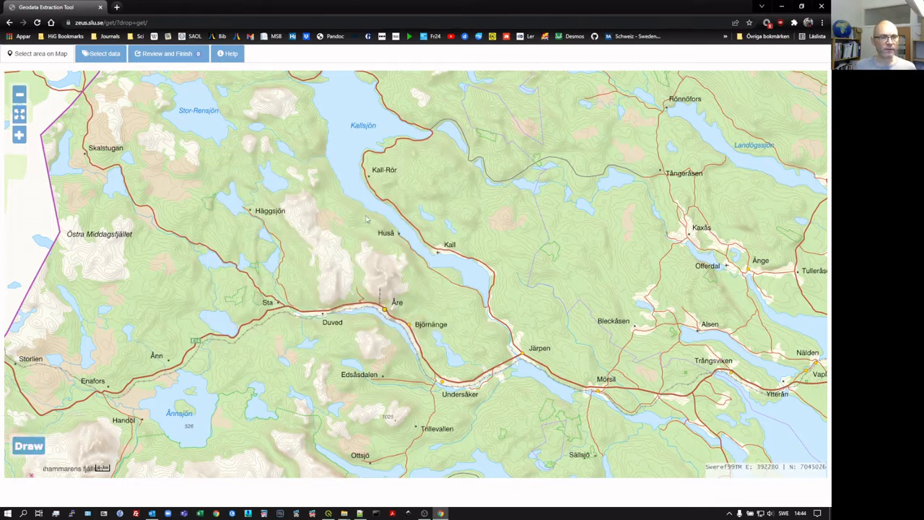
Draw a rectangular extraction area around the Åre mountains, from near Häggsjön to just west of Kall, and open the dataset list.
click(29, 445)
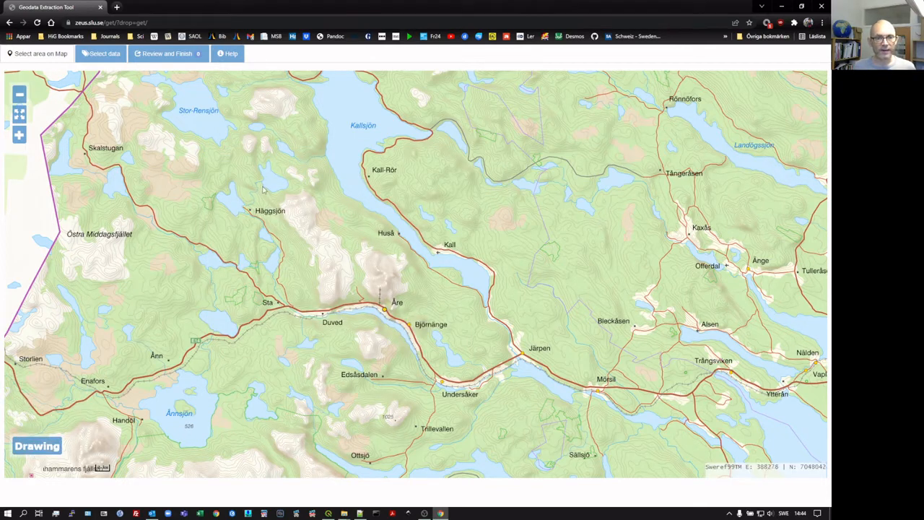
drag(259, 177, 433, 329)
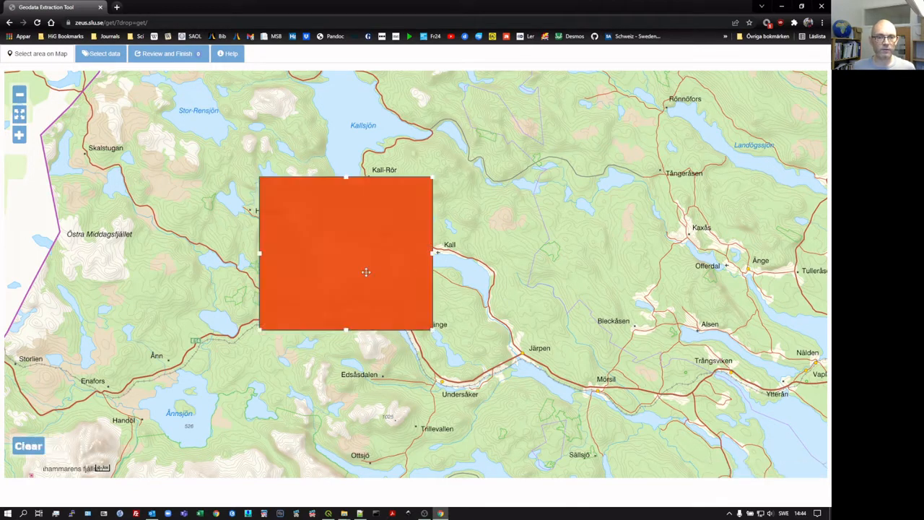
click(99, 54)
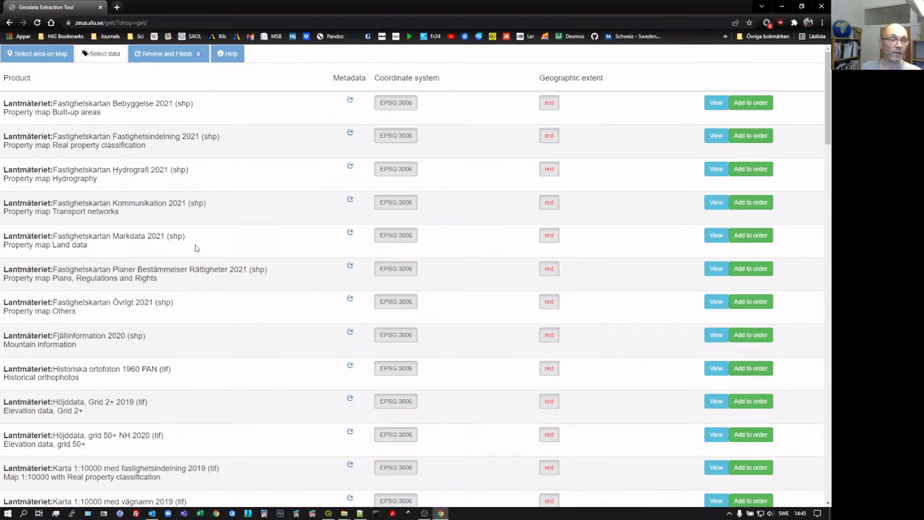
Add the Fastighetskartan Bebyggelse 2021, Kommunikation 2021 and Markdata 2021 shapefile datasets to the order.
click(758, 104)
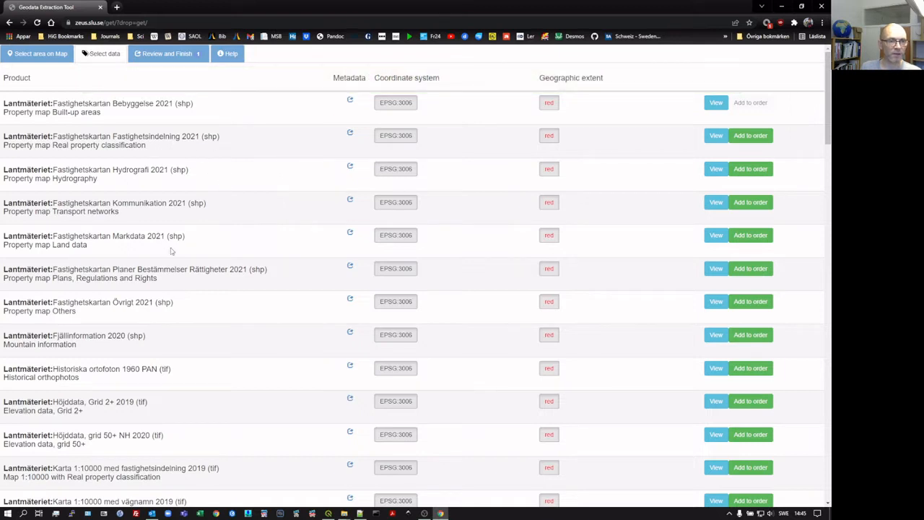
click(763, 207)
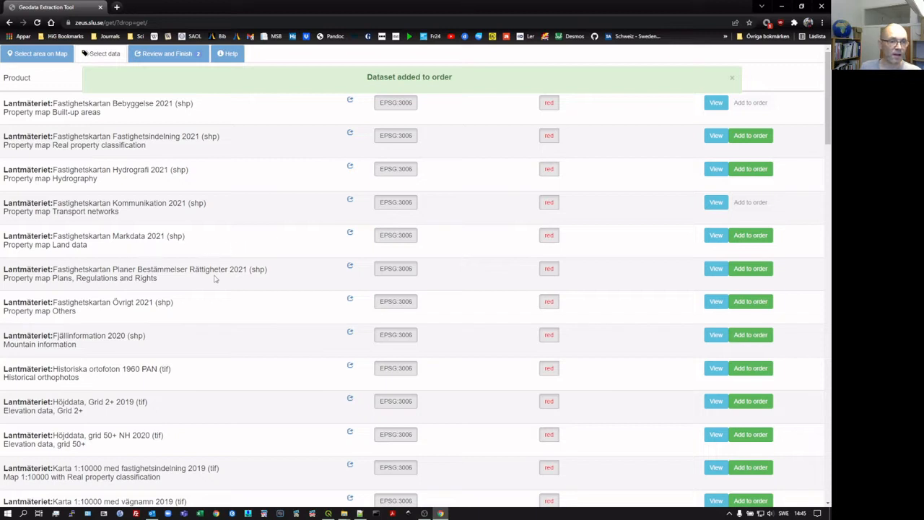
click(746, 242)
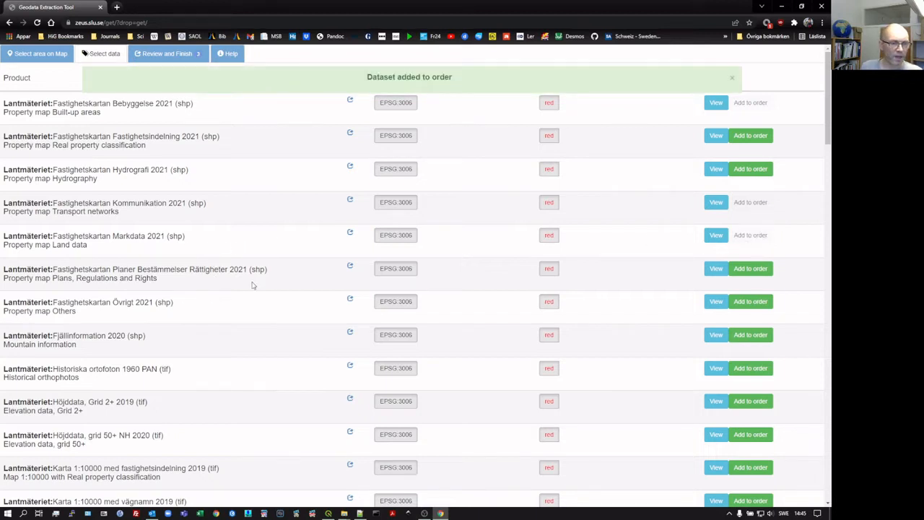
Add Ortnamn 2020 (shp) and the panchromatic orthophoto Ortofoto PAN 1 m latest (tif) to the order.
scroll(217, 278, down, 2)
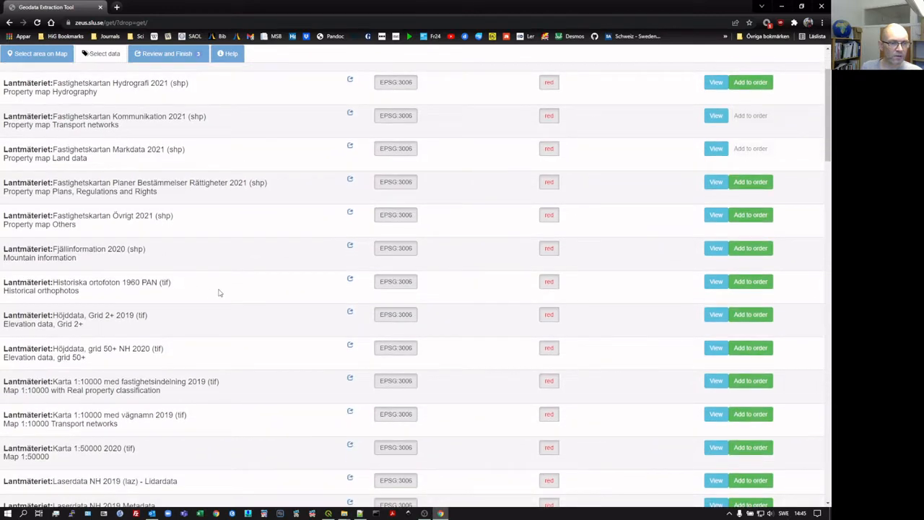
scroll(220, 292, down, 2)
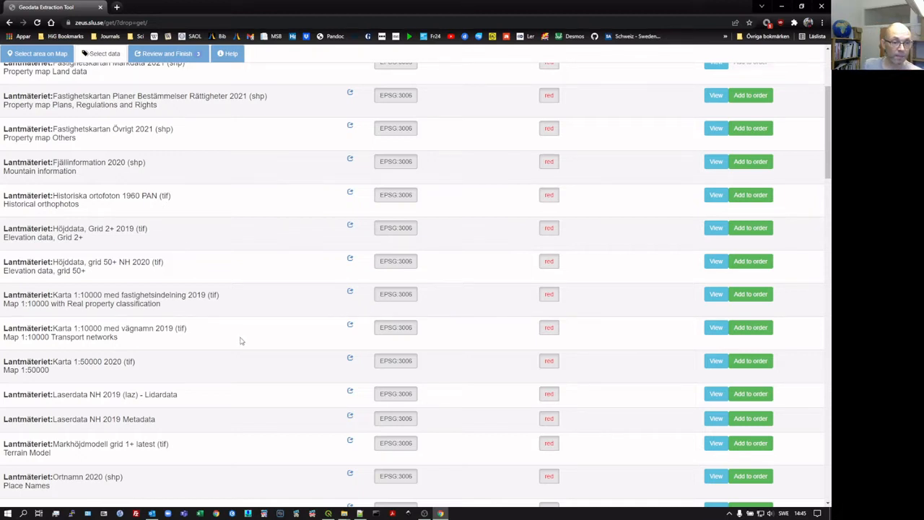
scroll(241, 339, down, 2)
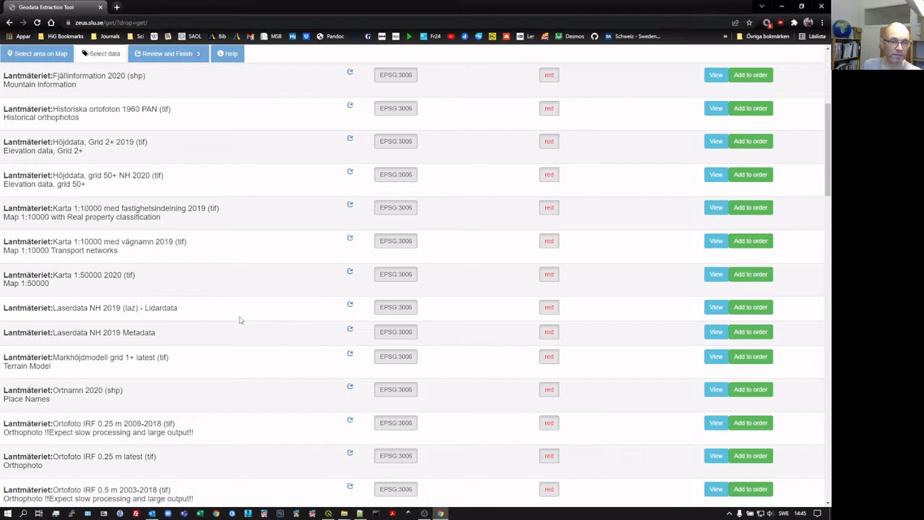
scroll(241, 320, down, 4)
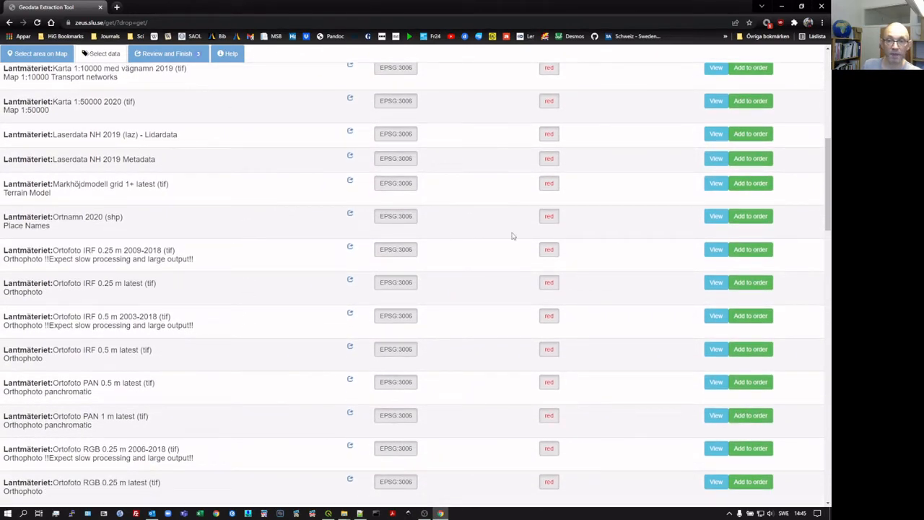
click(760, 220)
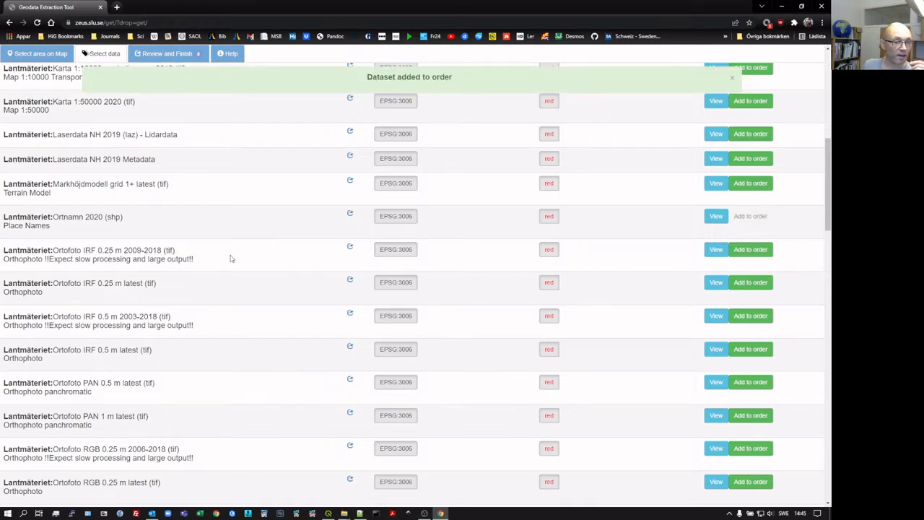
scroll(232, 246, down, 2)
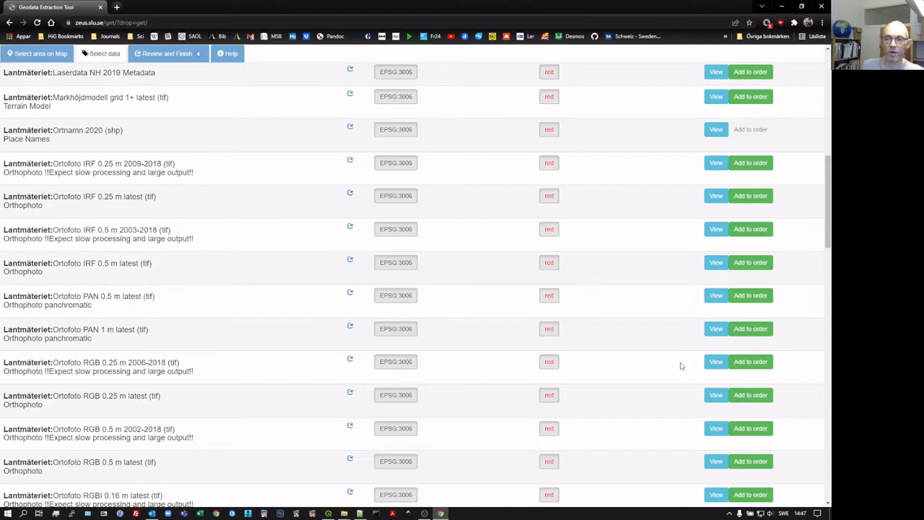
click(755, 329)
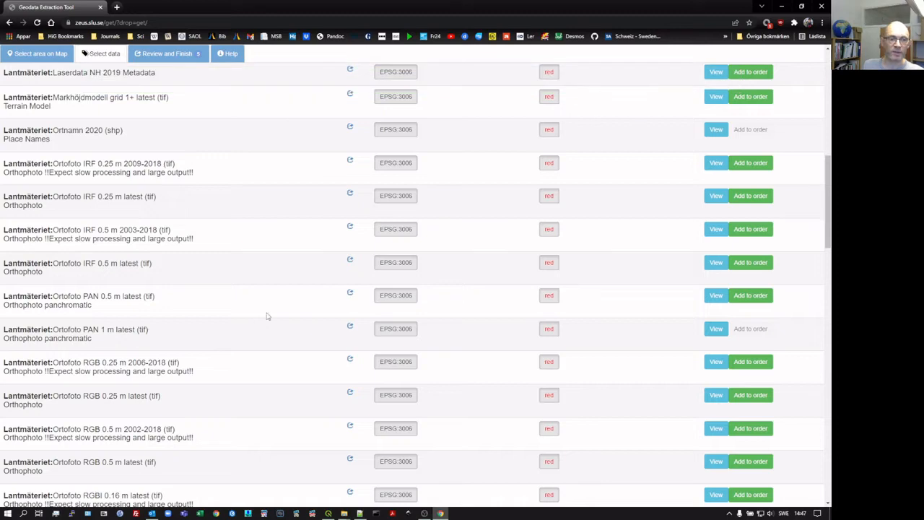
Look through the remaining Lantmäteriet, SCB, SGU, SLU and Sjöfartsverket datasets and return to the start of the product list.
scroll(260, 321, down, 3)
scroll(267, 316, down, 2)
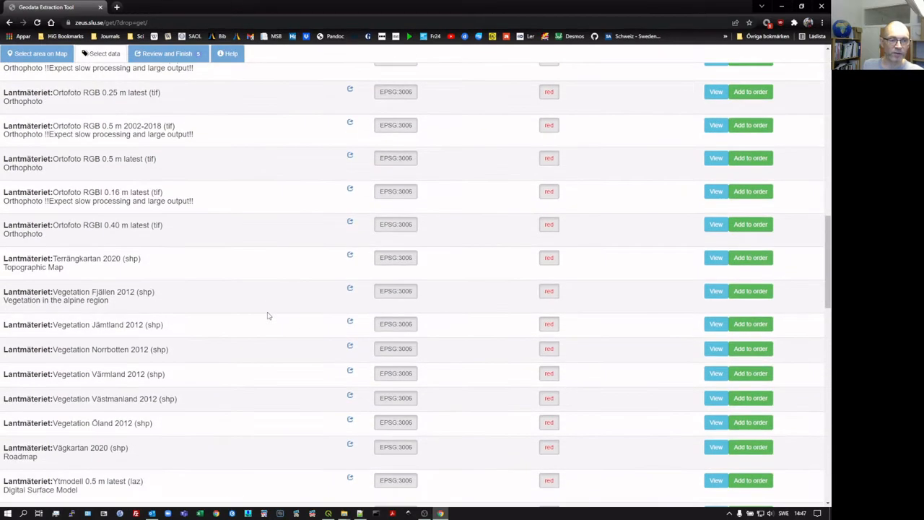
scroll(202, 333, down, 2)
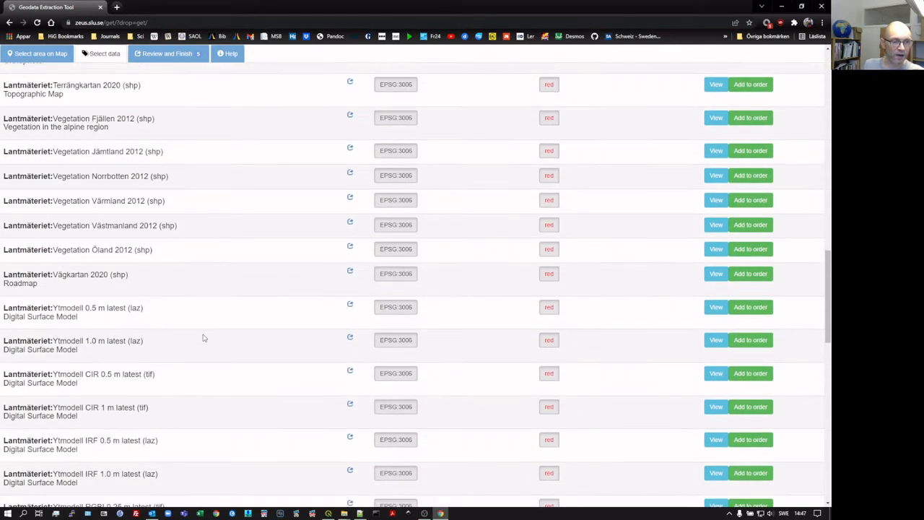
scroll(134, 339, down, 7)
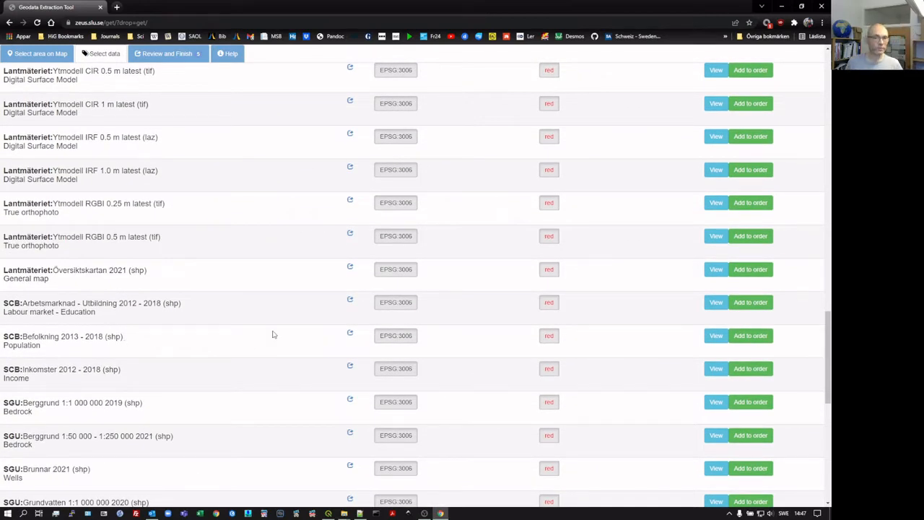
scroll(256, 317, down, 5)
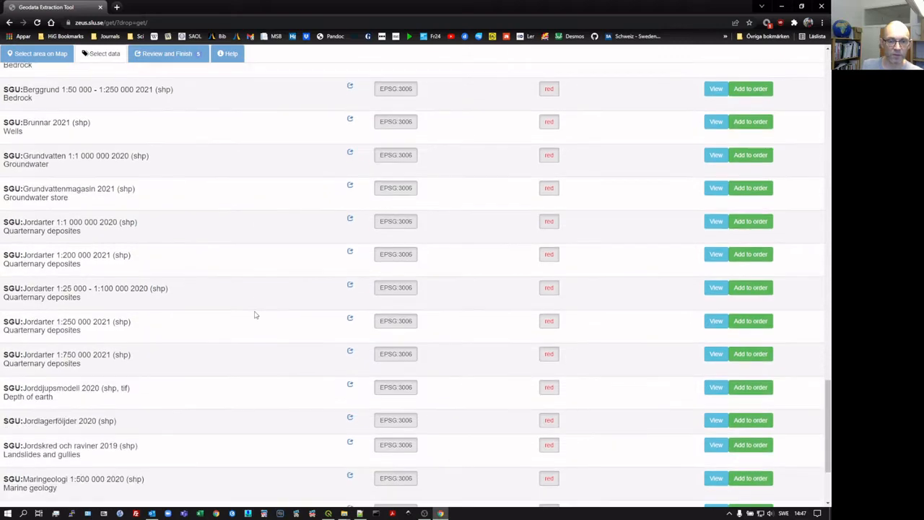
scroll(254, 315, down, 2)
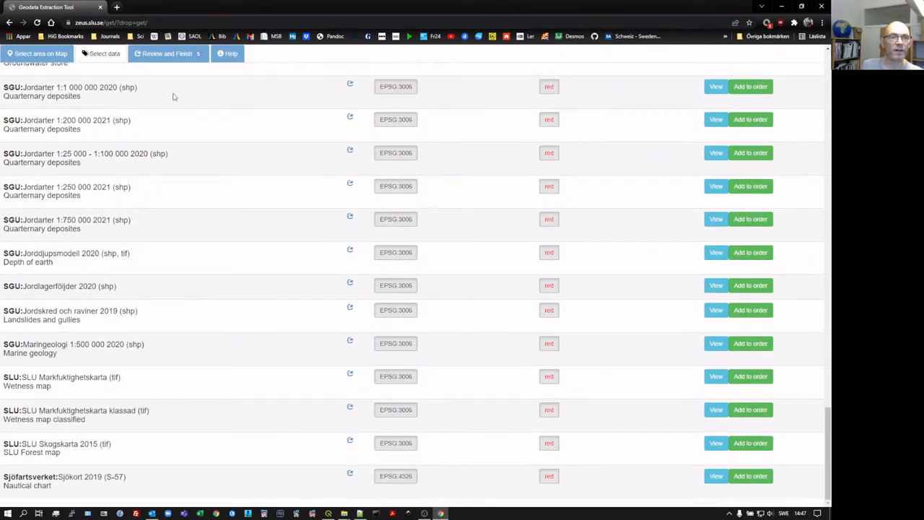
scroll(263, 336, up, 20)
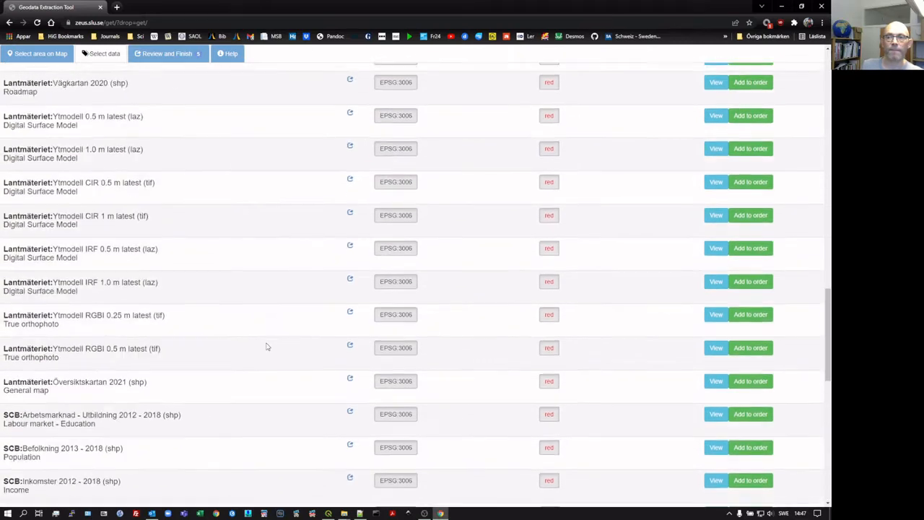
scroll(267, 351, up, 4)
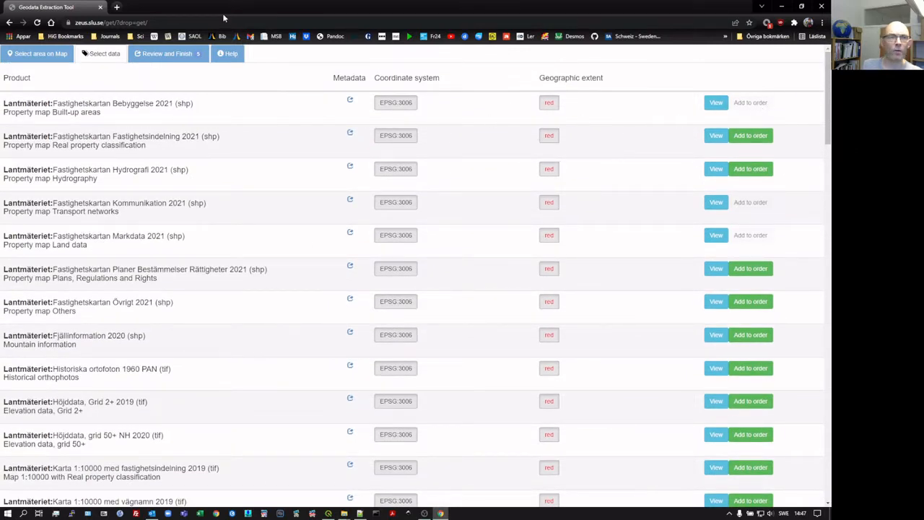
Open the order review with the selected datasets and agree to the licence terms.
click(173, 55)
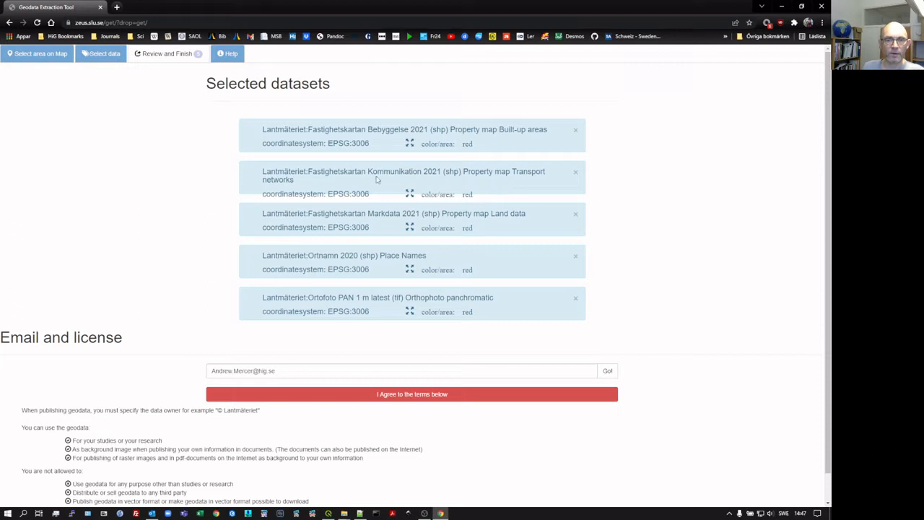
click(388, 395)
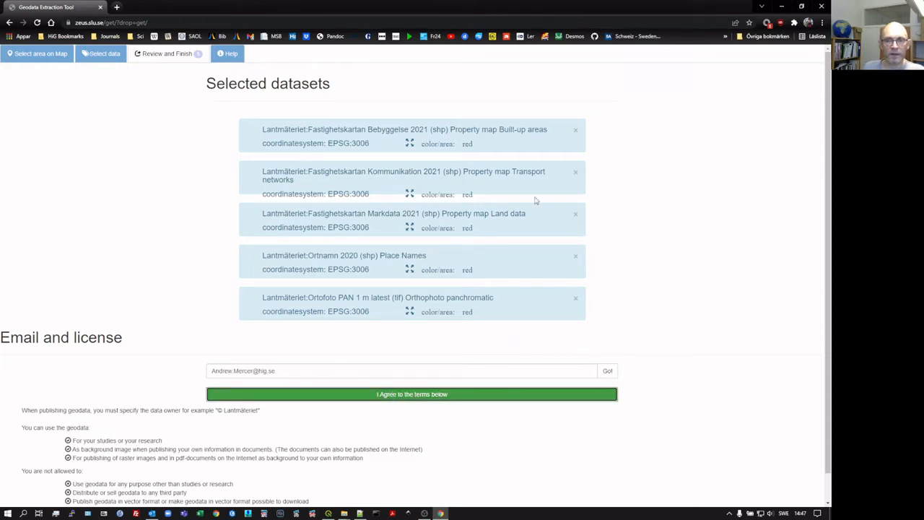
Remove Fastighetskartan Bebyggelse 2021 and Fastighetskartan Markdata 2021 from the order, and submit the remaining datasets for extraction.
click(577, 131)
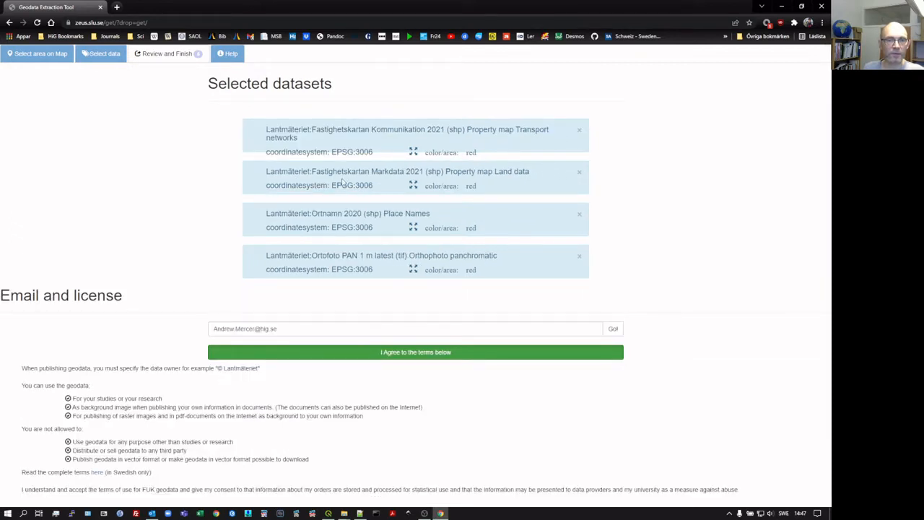
click(580, 173)
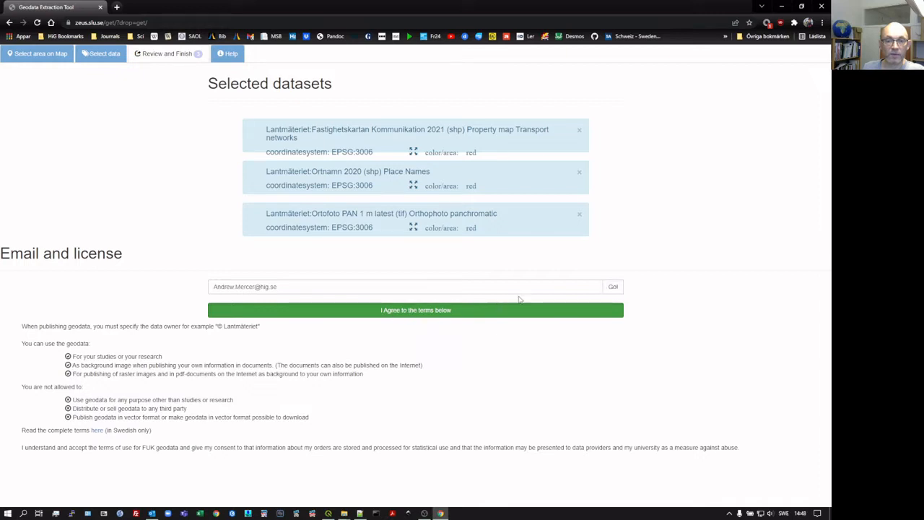
click(610, 288)
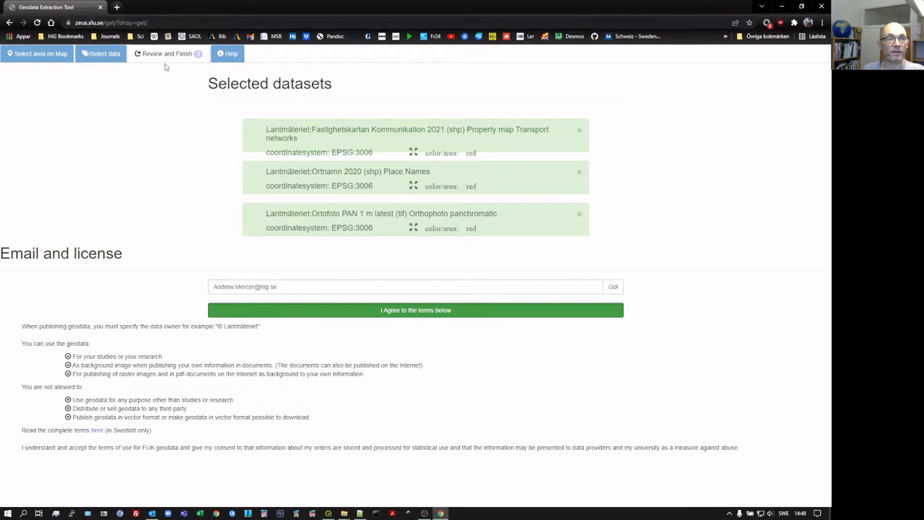
Close the extraction service, switch to Outlook and open the download link in the Ortnamn 2020 place names order e-mail.
click(100, 7)
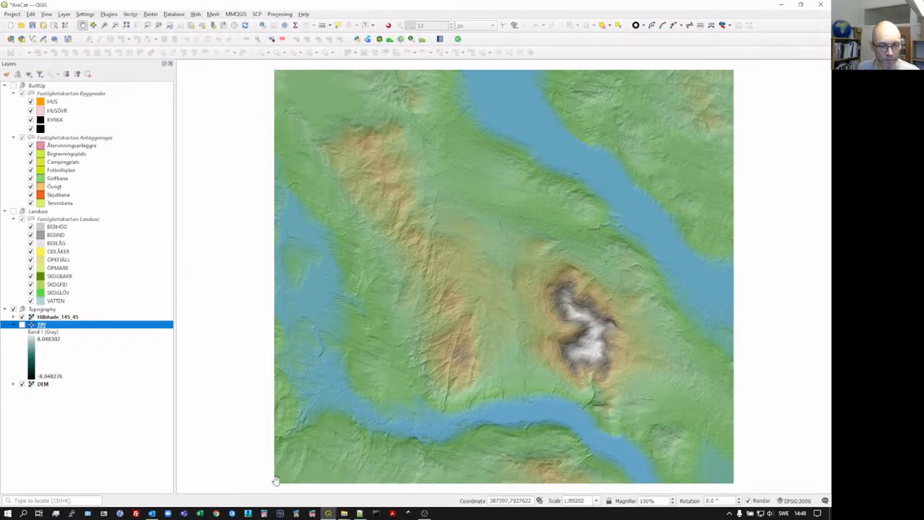
click(153, 514)
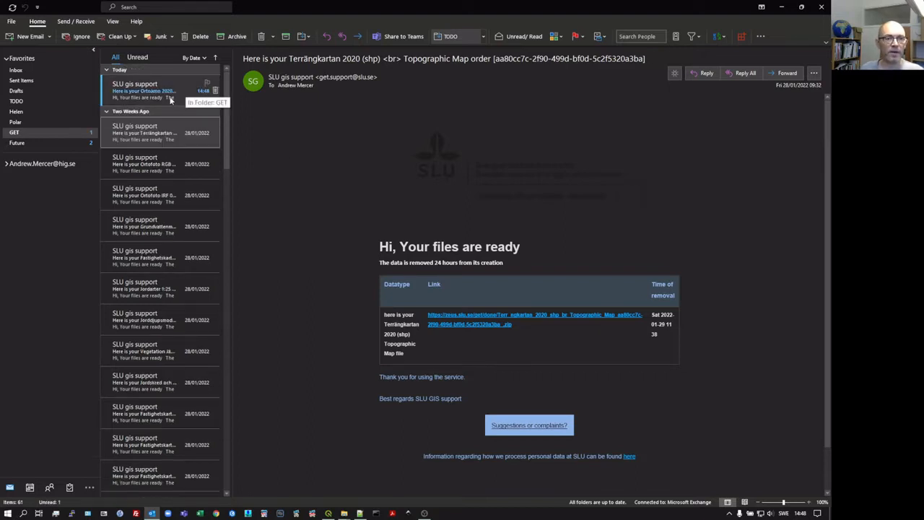
click(170, 100)
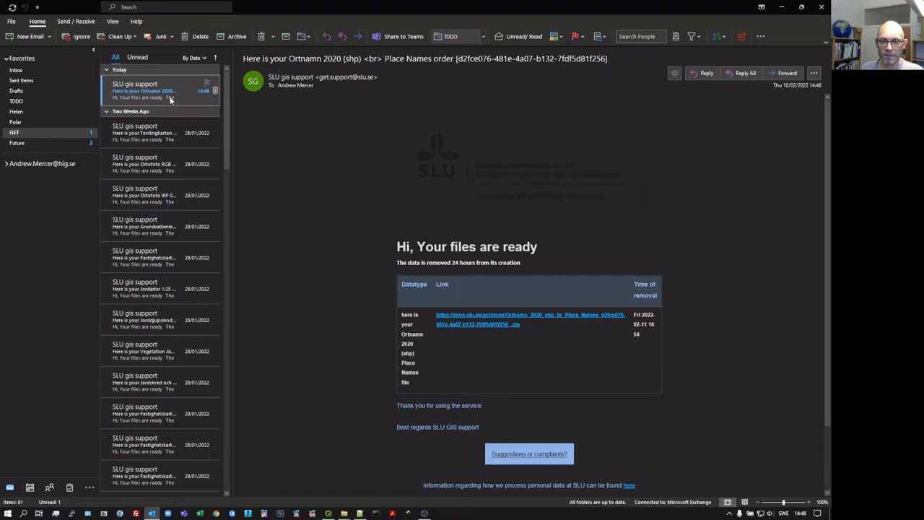
click(494, 327)
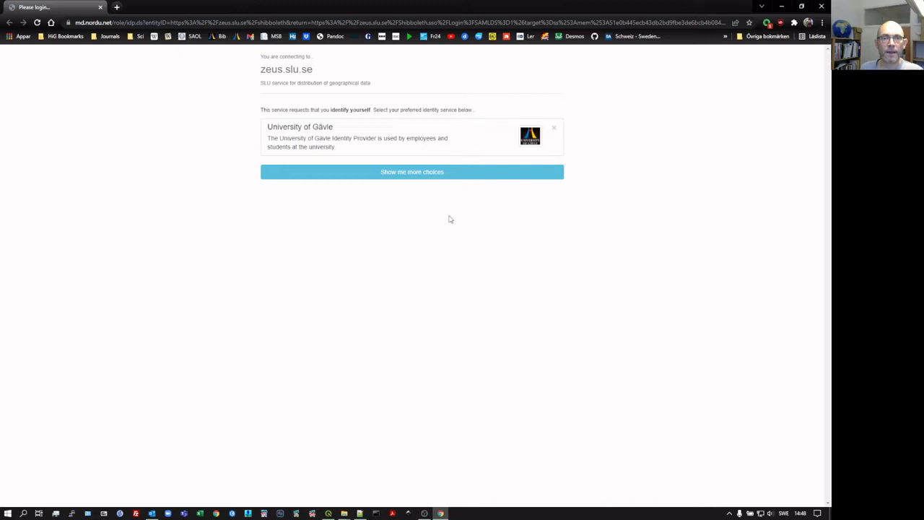
Log in to the download service through the University of Gävle with the prefilled account credentials.
click(334, 149)
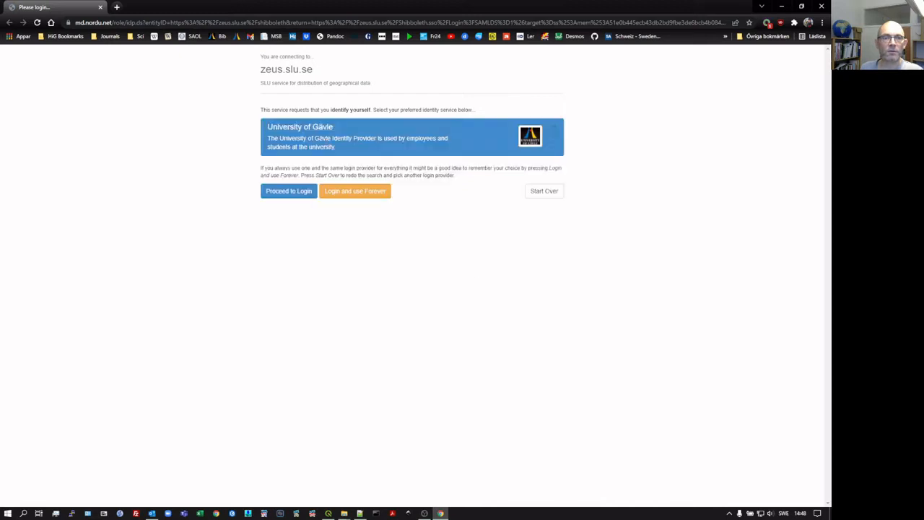
click(279, 193)
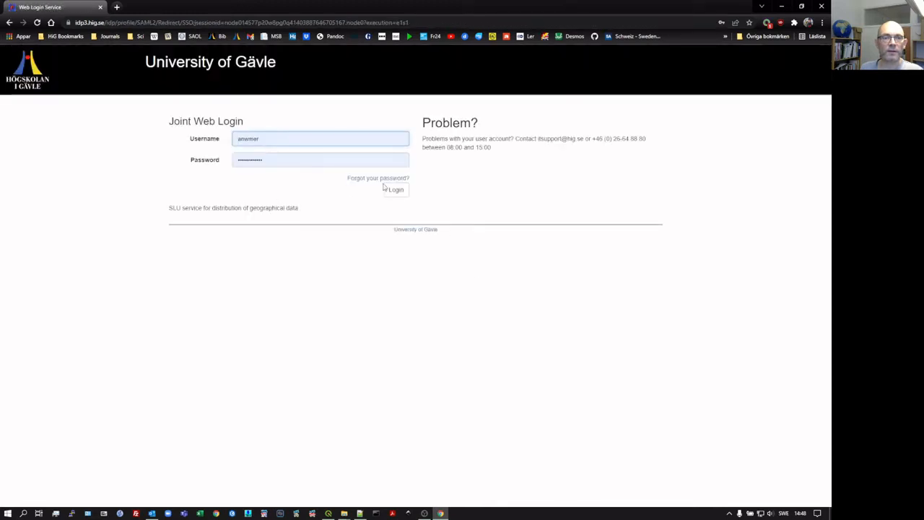
click(385, 188)
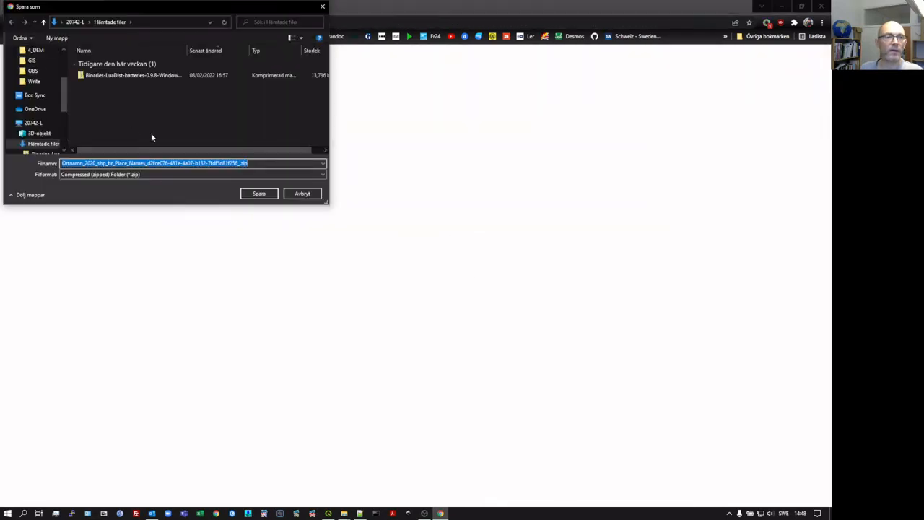
Save the Ortnamn 2020 zip in Documents\SBG542_SBG501_Katastrof\ProjectAre\RawData.
scroll(43, 94, up, 5)
click(41, 82)
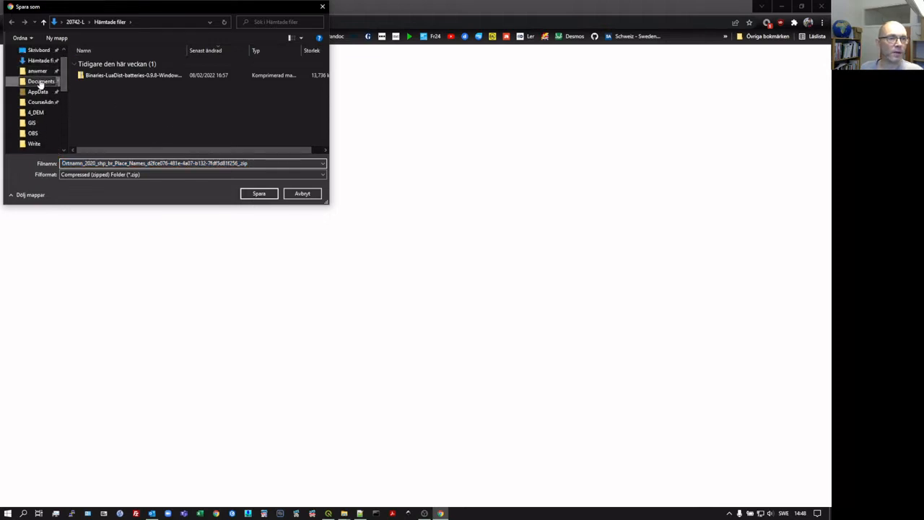
click(40, 81)
scroll(140, 108, down, 5)
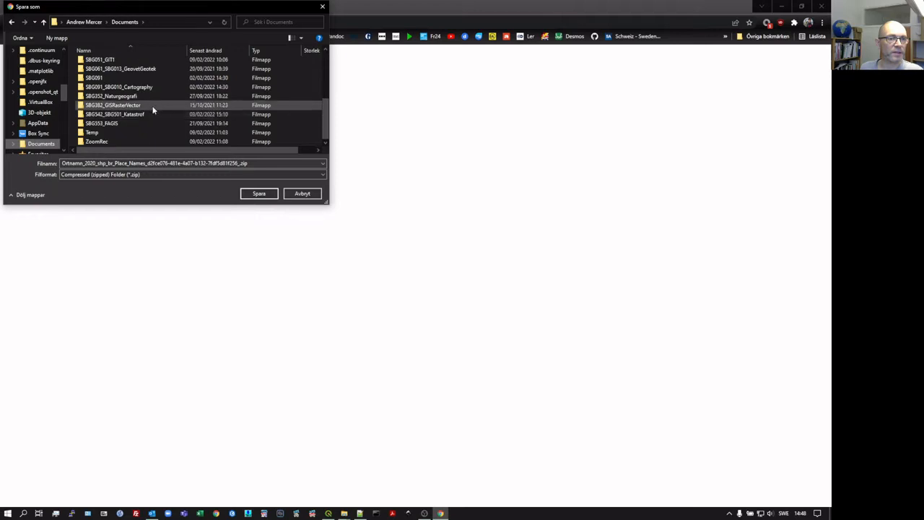
double_click(131, 114)
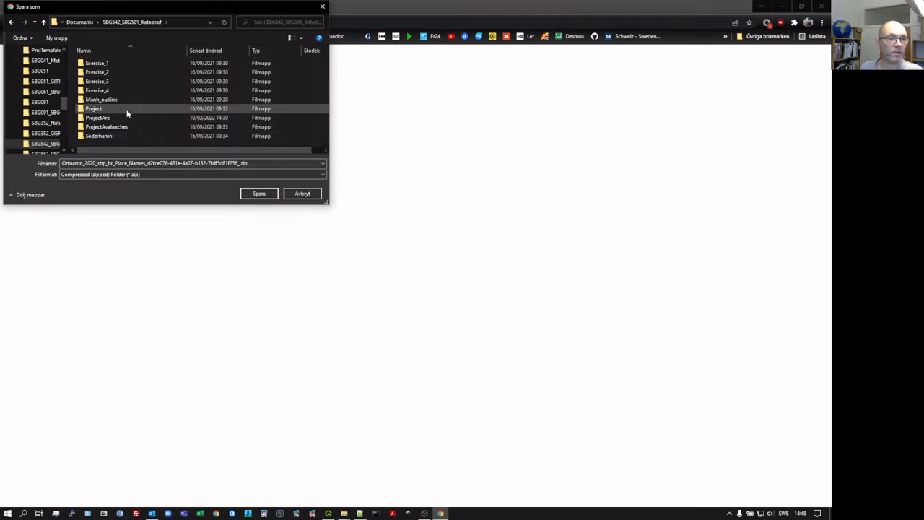
double_click(100, 118)
click(102, 92)
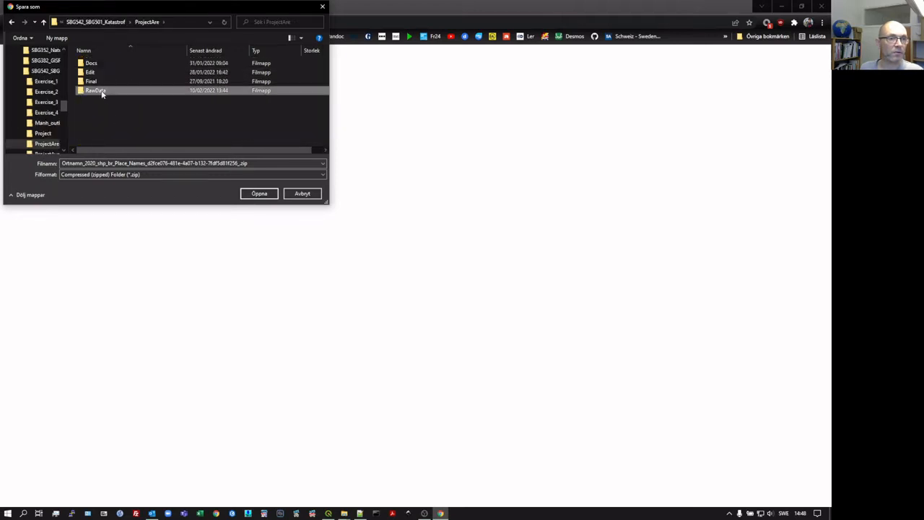
double_click(101, 92)
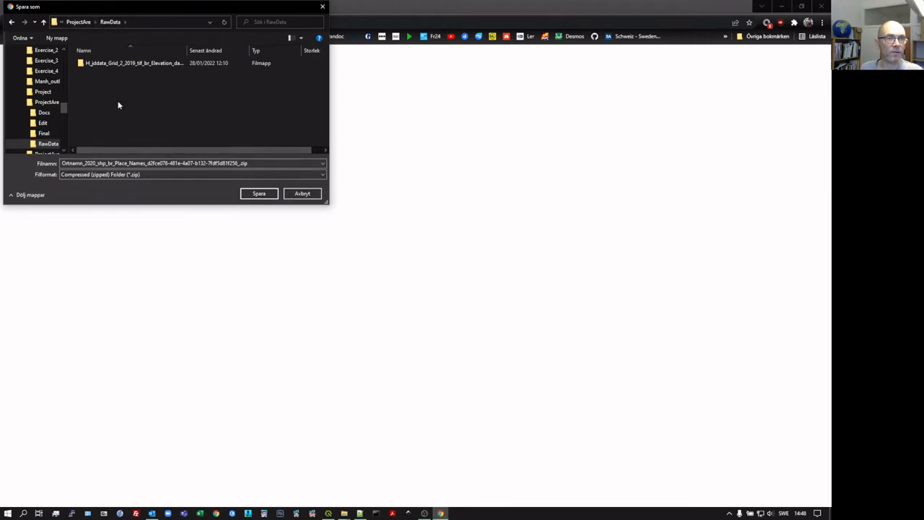
click(260, 196)
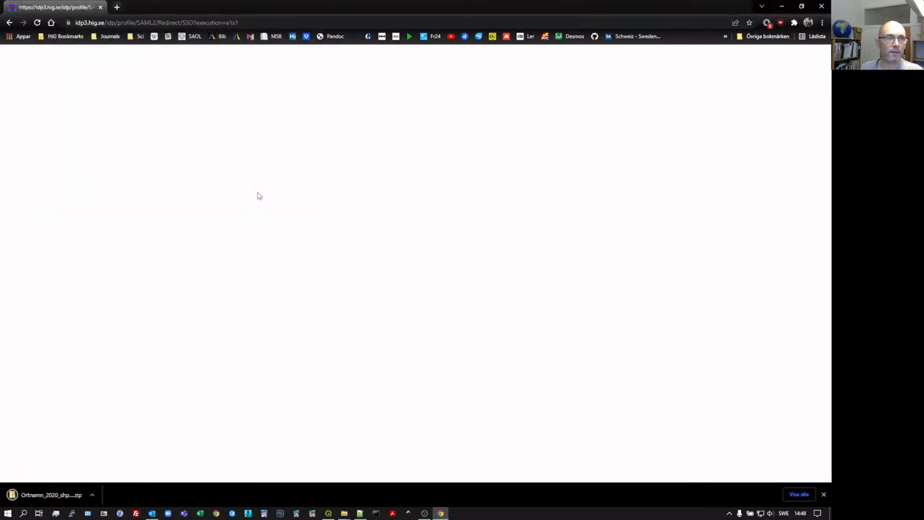
Download the Ortofoto PAN 1 m zip from its order e-mail into RawData, logging in through the University of Gävle.
click(100, 8)
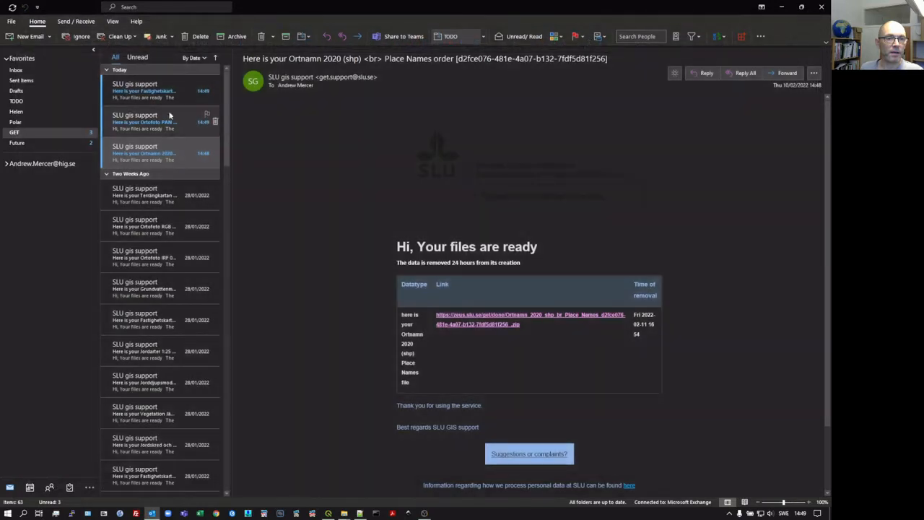
click(137, 119)
click(478, 325)
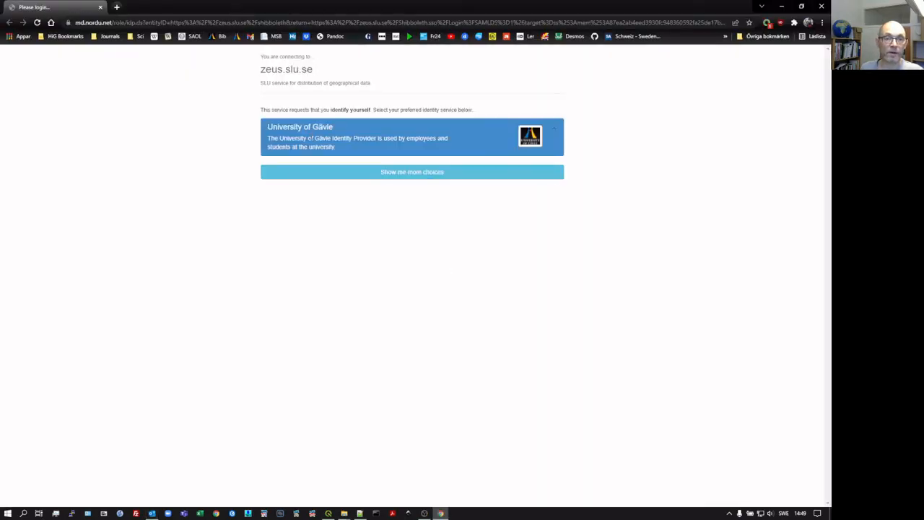
click(317, 139)
click(291, 196)
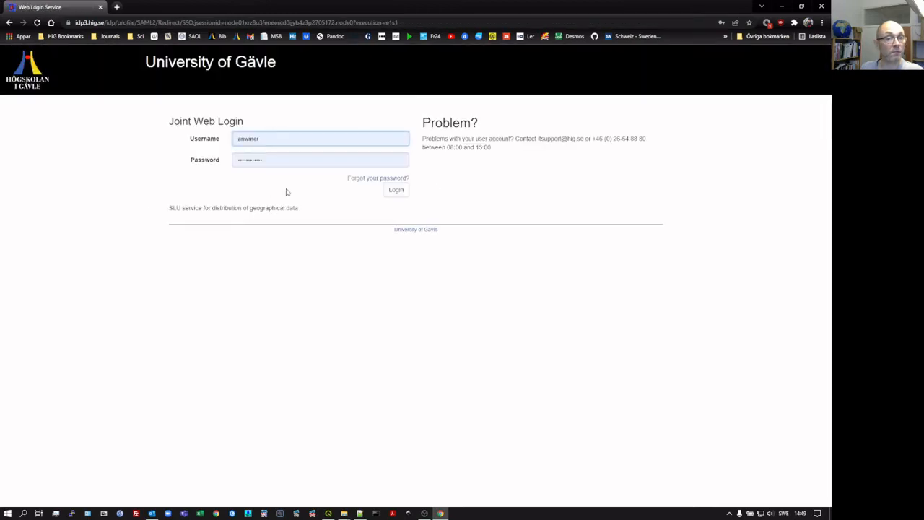
click(398, 190)
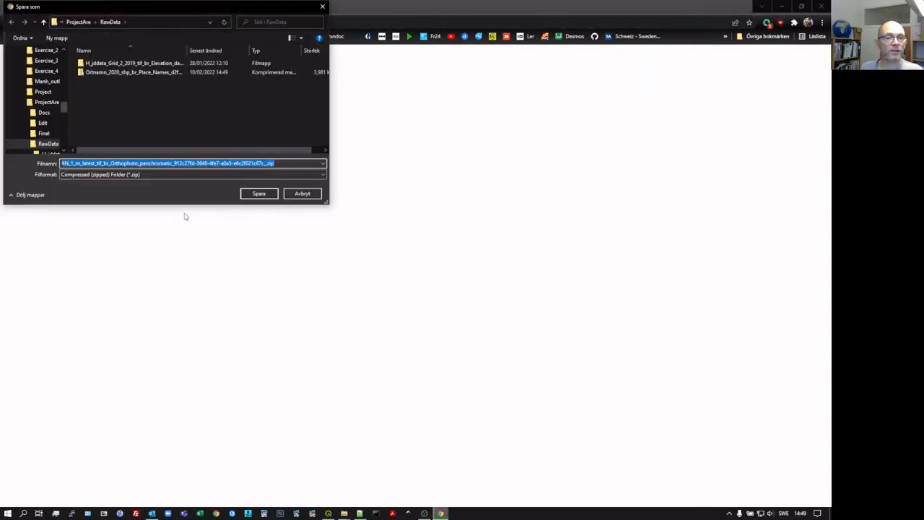
click(258, 194)
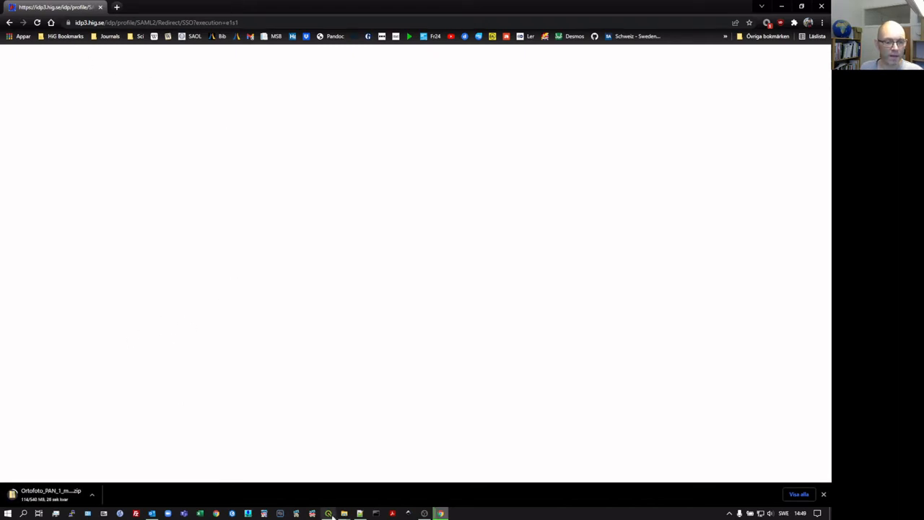
Download the Fastighetskartan Kommunikation 2021 transport networks zip from its order e-mail into RawData.
click(152, 514)
click(149, 89)
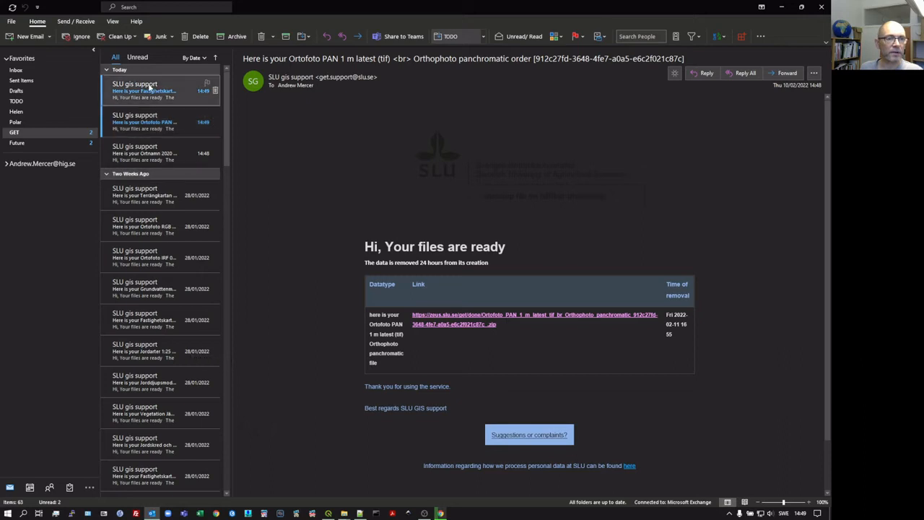
click(462, 329)
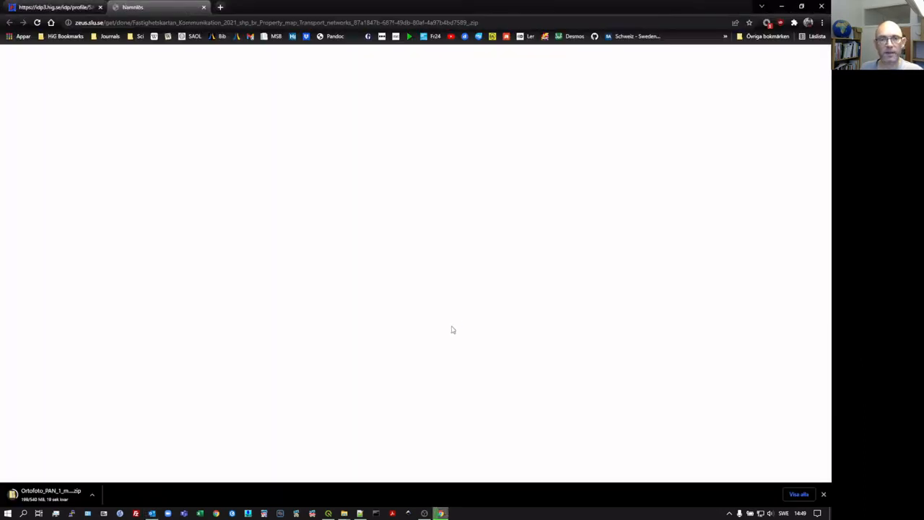
click(254, 195)
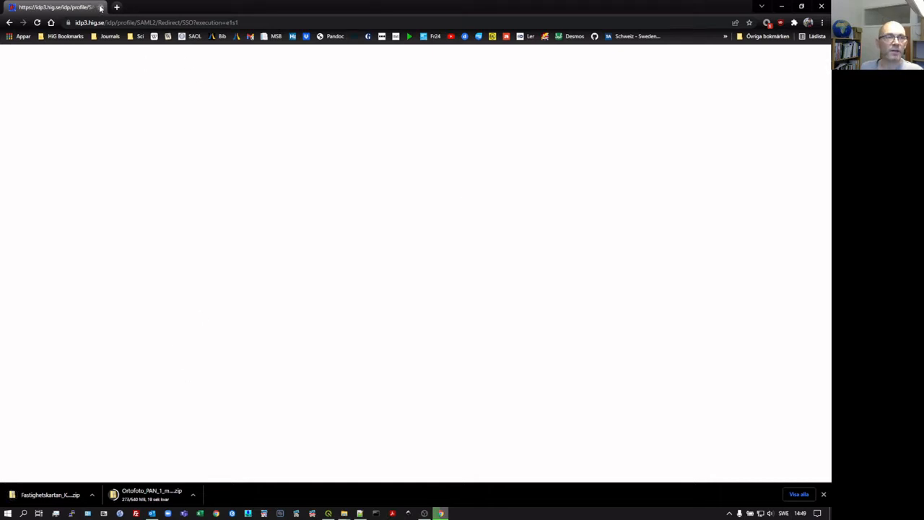
Keep the orthophoto download running until it finishes, and close the browser.
click(100, 7)
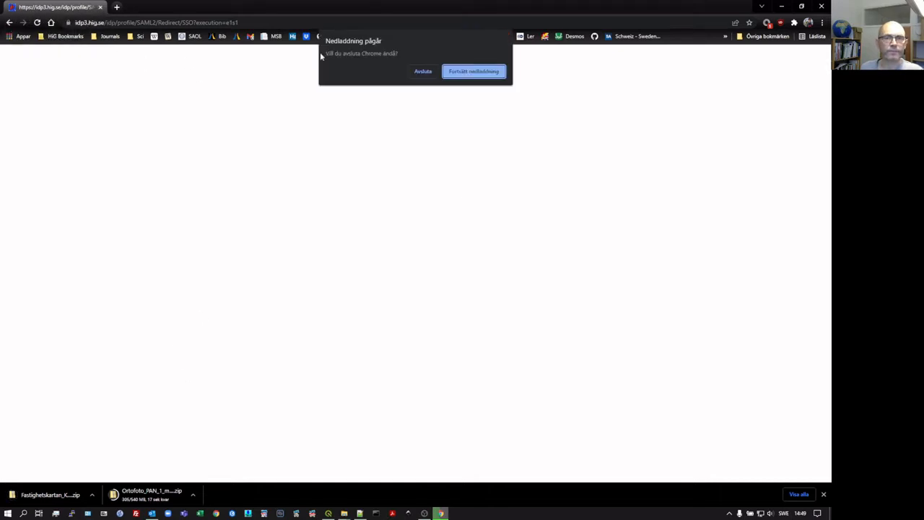
click(459, 74)
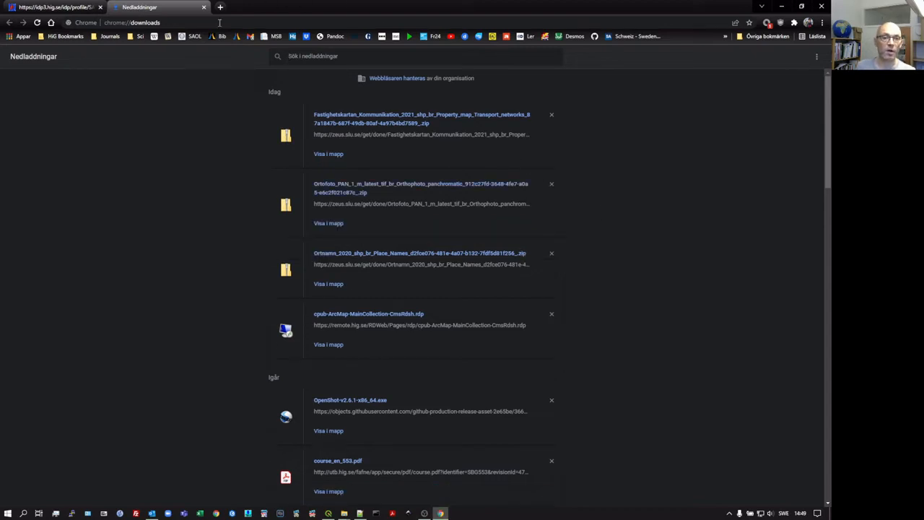
click(204, 7)
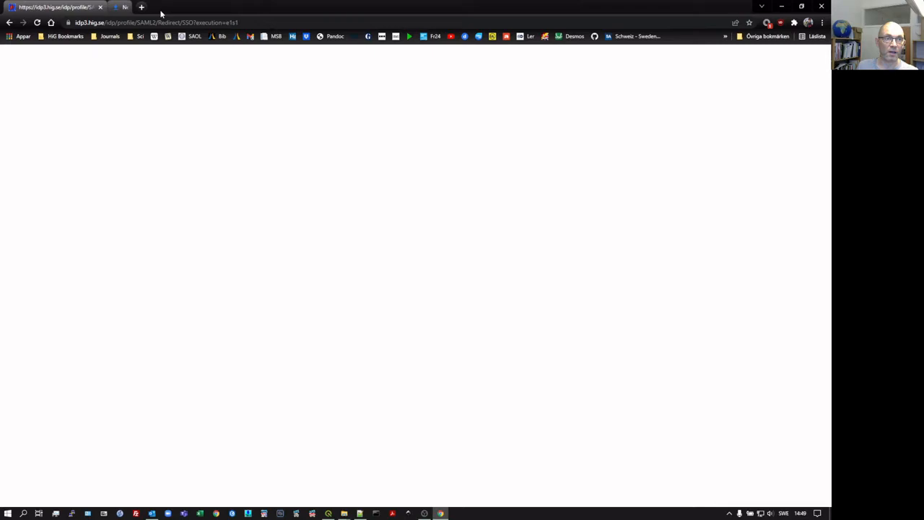
click(100, 6)
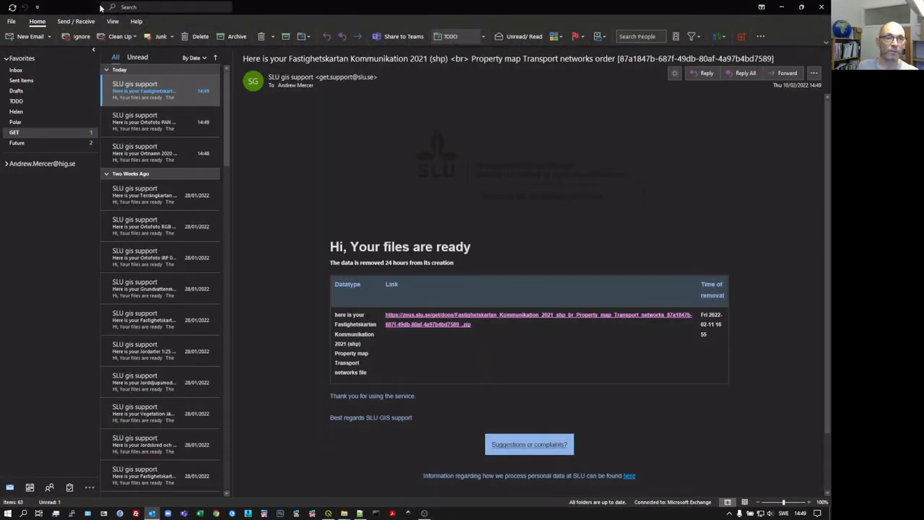
Mark the transport networks order e-mail as read and minimize Outlook to return to the QGIS project.
click(161, 121)
click(149, 92)
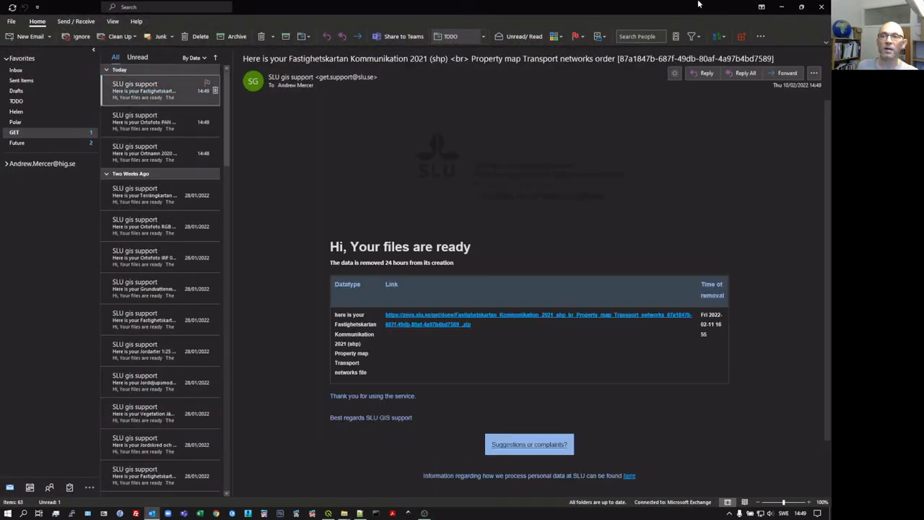
click(783, 7)
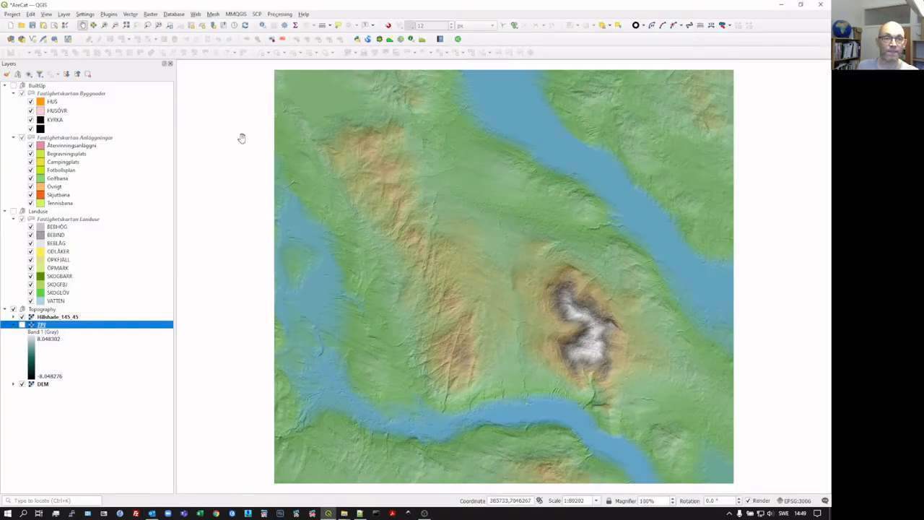
Switch to File Explorer and extract the three downloaded zips in ProjectAre\RawData into separate folders with 7-Zip.
click(343, 513)
click(308, 484)
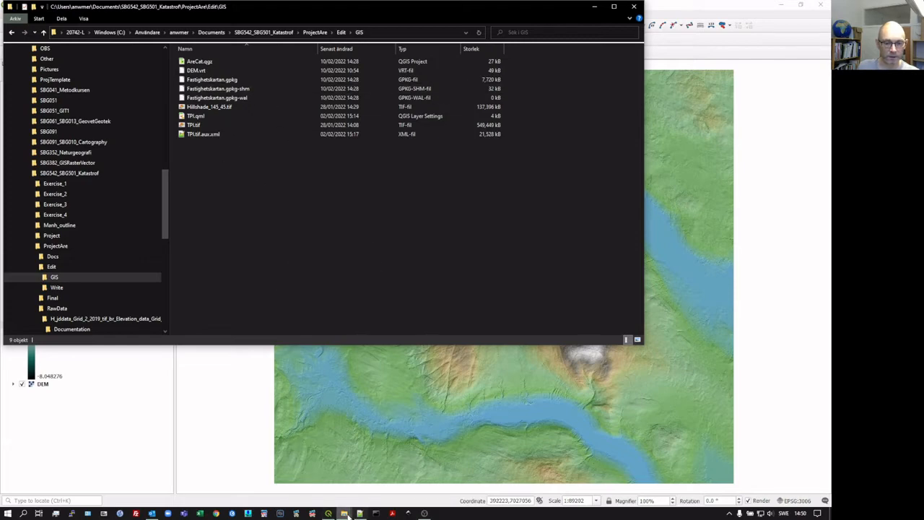
mouse_move(345, 513)
click(378, 473)
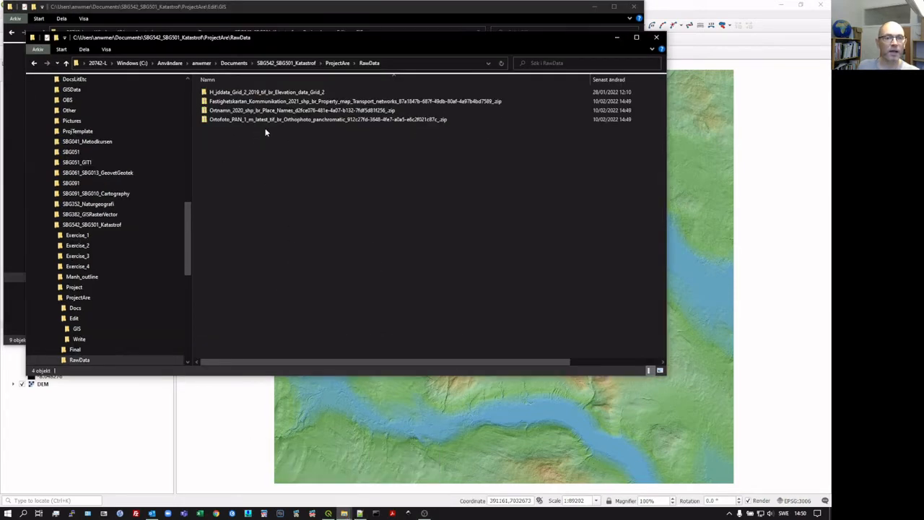
drag(273, 147, 236, 103)
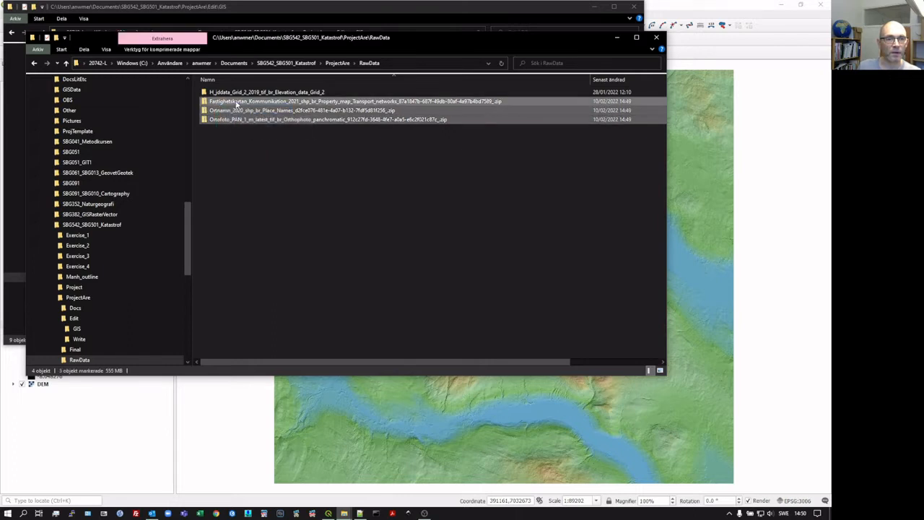
right_click(236, 104)
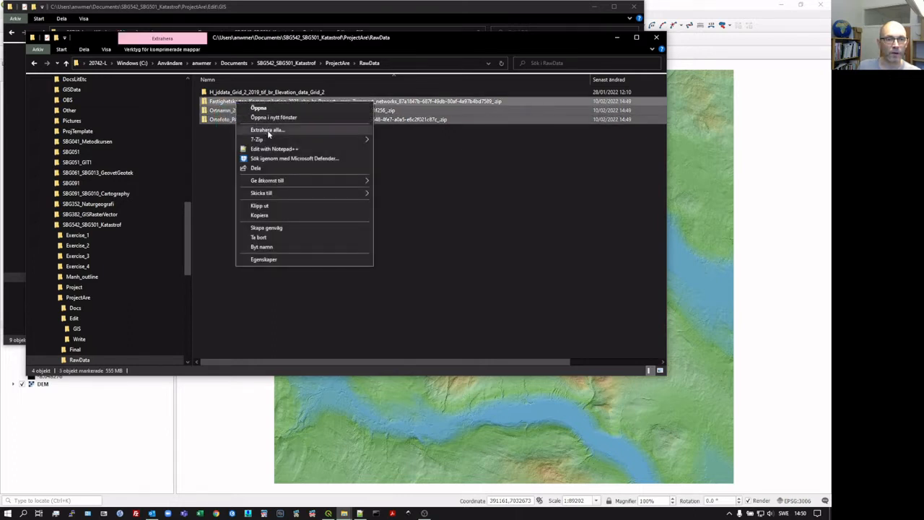
mouse_move(265, 143)
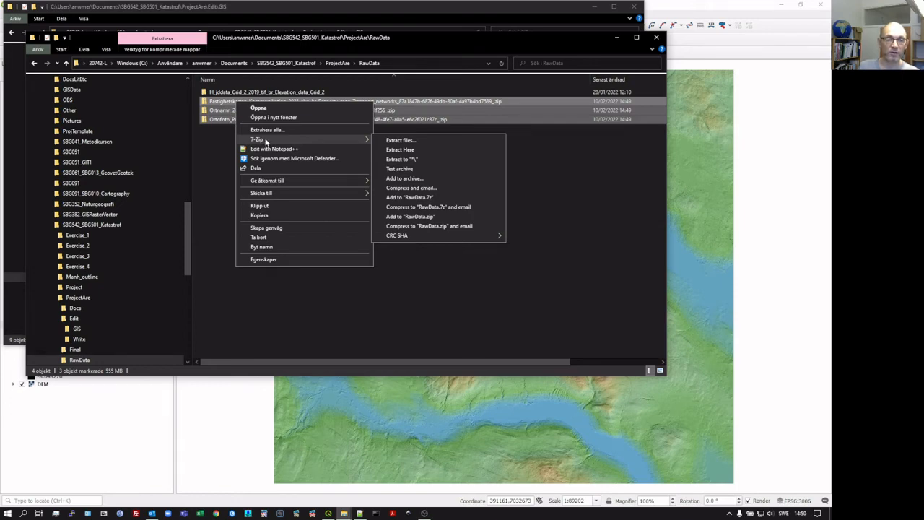
click(403, 160)
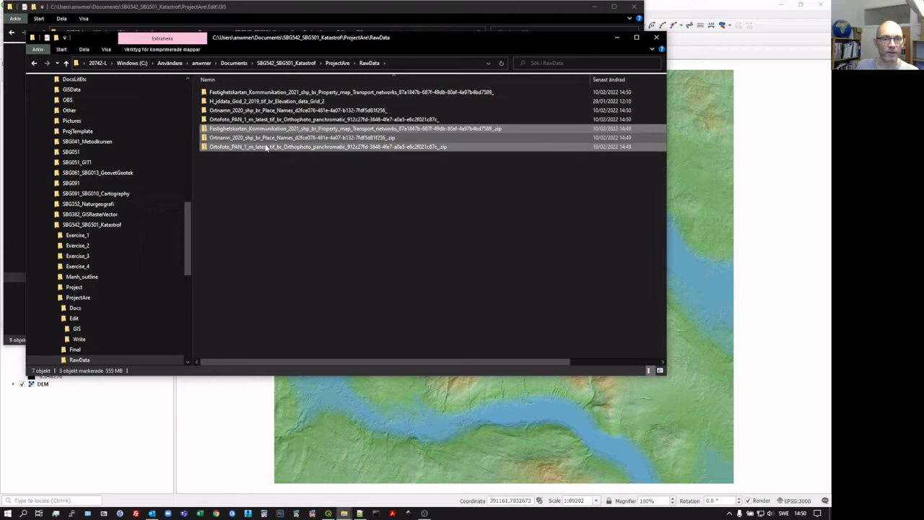
Delete the three original zip archives from the RawData folder.
right_click(265, 147)
click(297, 280)
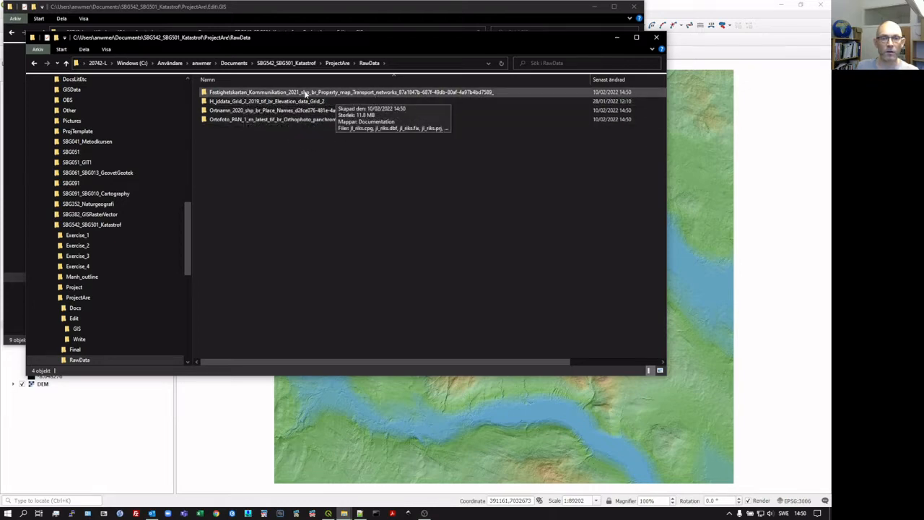
Rename the extracted transport networks folder in RawData as Fastighetskartan_Kommunikation_2021.
right_click(302, 93)
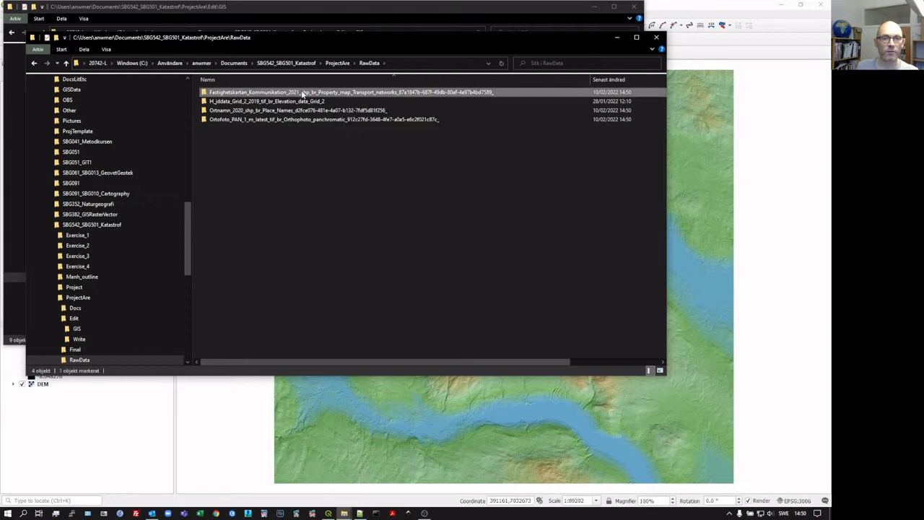
click(337, 254)
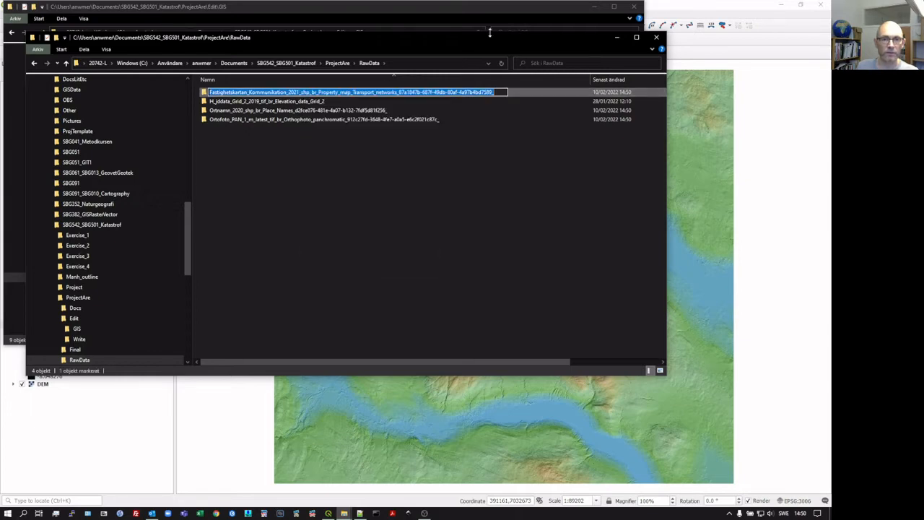
click(502, 91)
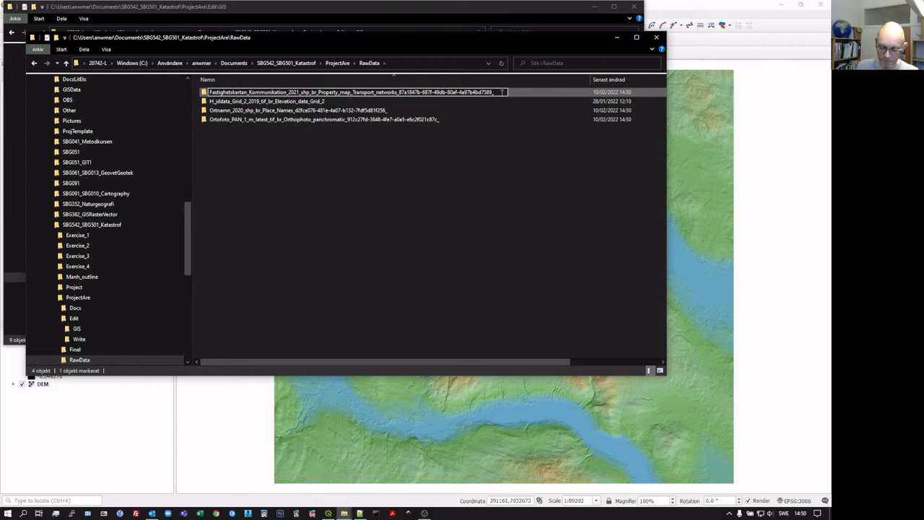
key(BackSpace)
key(BackSpace)
key(BackSpace)
key(BackSpace)
key(BackSpace)
key(BackSpace)
key(BackSpace)
key(BackSpace)
key(BackSpace)
key(BackSpace)
key(BackSpace)
key(BackSpace)
key(BackSpace)
key(BackSpace)
key(BackSpace)
key(BackSpace)
key(BackSpace)
key(BackSpace)
key(BackSpace)
key(BackSpace)
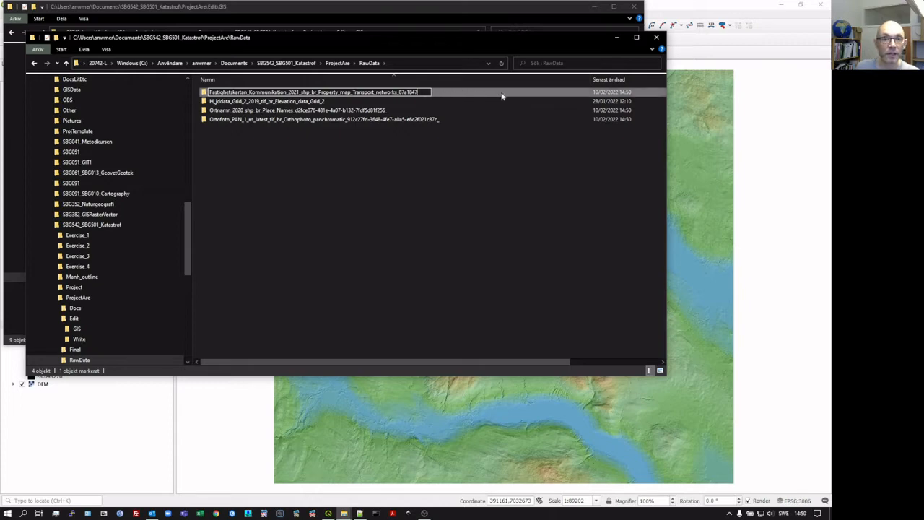
key(BackSpace)
key(BackSpace)
key(BackSpace)
key(BackSpace)
key(BackSpace)
key(BackSpace)
key(BackSpace)
key(BackSpace)
key(BackSpace)
key(BackSpace)
key(BackSpace)
key(BackSpace)
key(BackSpace)
key(BackSpace)
key(BackSpace)
key(BackSpace)
key(BackSpace)
key(BackSpace)
key(BackSpace)
key(BackSpace)
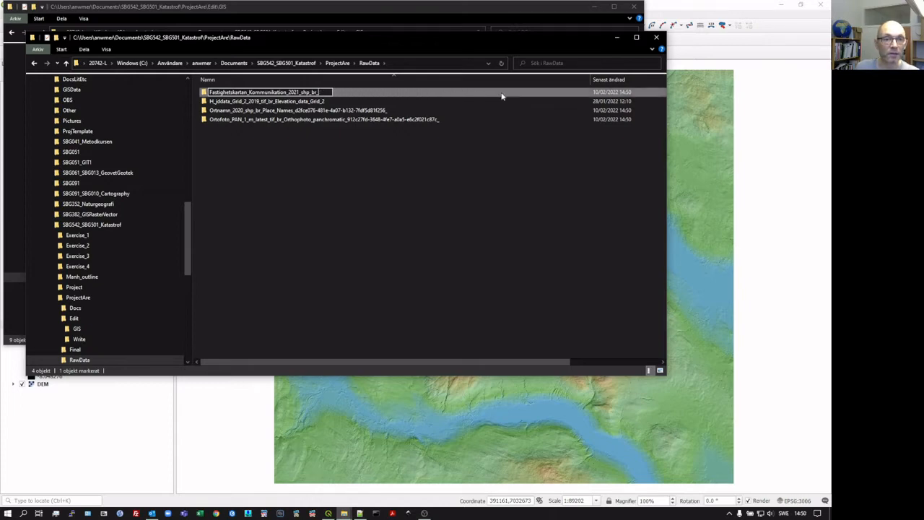
key(BackSpace)
key(BackSpace)
key(BackSpace)
key(BackSpace)
key(Return)
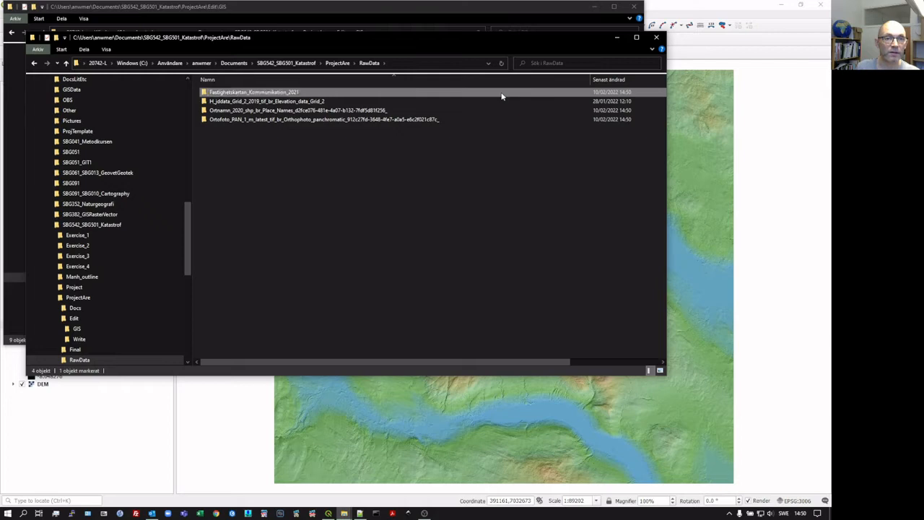
Rename the extracted place names folder in RawData as Ortnamn_2020_shp.
click(371, 111)
right_click(370, 111)
click(407, 273)
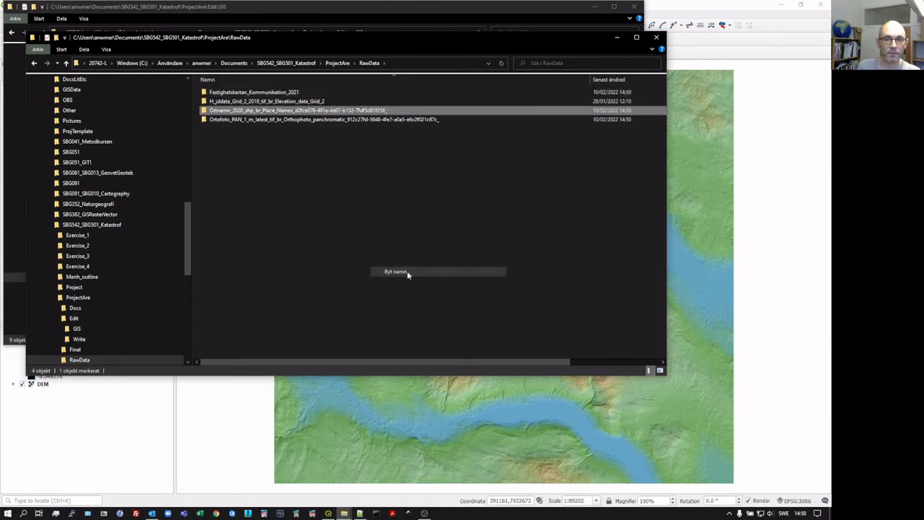
click(393, 110)
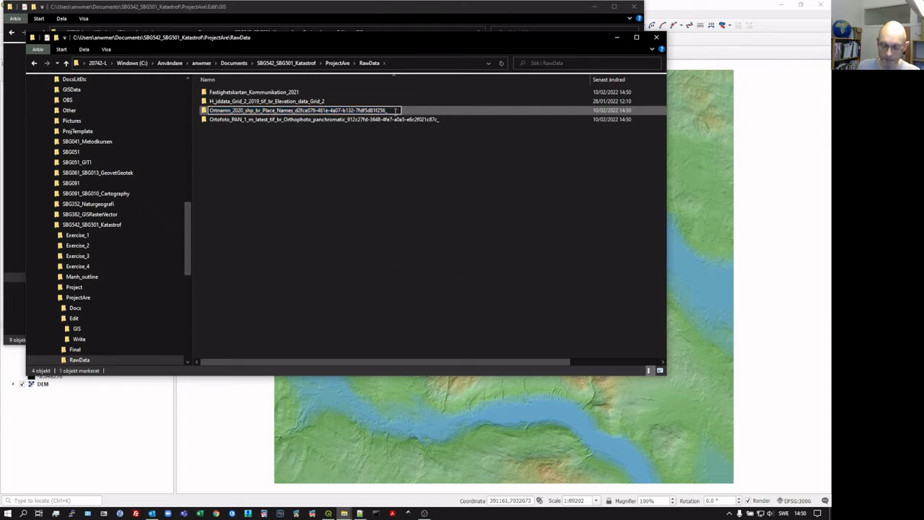
key(BackSpace)
key(BackSpace)
key(BackSpace)
key(BackSpace)
key(BackSpace)
key(BackSpace)
key(BackSpace)
key(BackSpace)
key(BackSpace)
key(BackSpace)
key(BackSpace)
key(BackSpace)
key(BackSpace)
key(BackSpace)
key(BackSpace)
key(BackSpace)
key(BackSpace)
key(BackSpace)
key(BackSpace)
key(BackSpace)
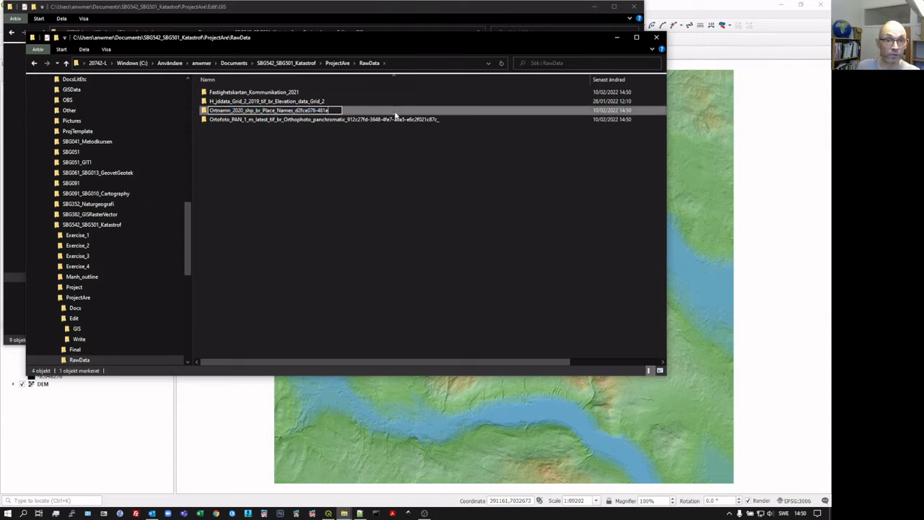
key(BackSpace)
key(BackSpace)
key(BackSpace)
key(BackSpace)
key(BackSpace)
key(BackSpace)
key(BackSpace)
key(BackSpace)
key(BackSpace)
key(BackSpace)
key(BackSpace)
key(BackSpace)
key(BackSpace)
key(BackSpace)
key(BackSpace)
key(BackSpace)
key(BackSpace)
key(BackSpace)
key(BackSpace)
key(BackSpace)
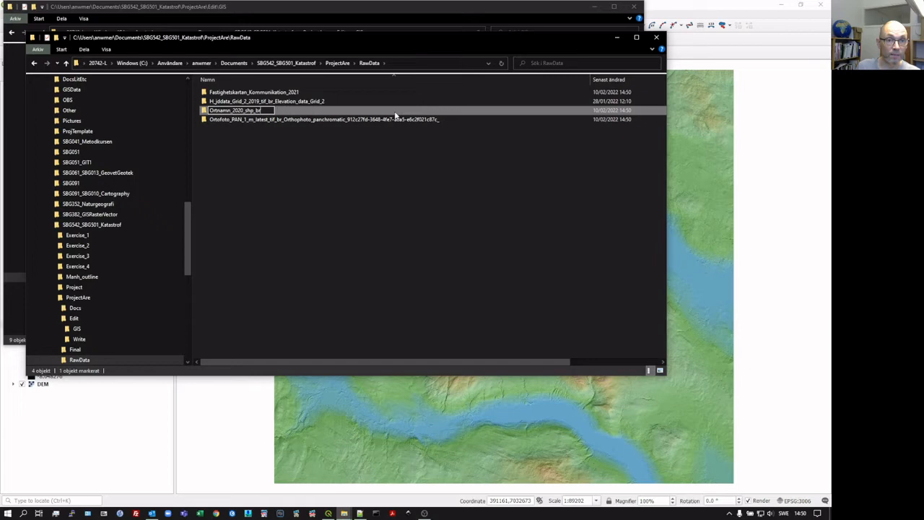
key(Return)
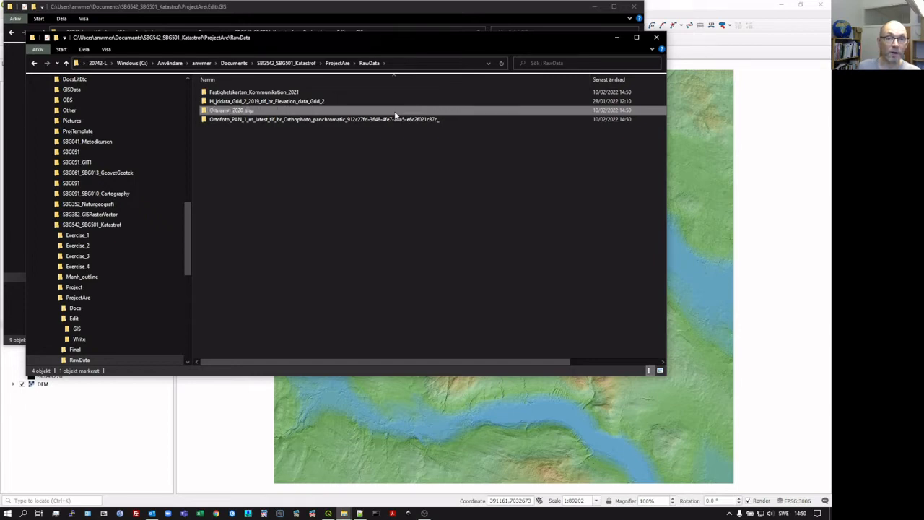
Rename the extracted panchromatic orthophoto folder in RawData as Ortofoto_PAN_1_m.
click(396, 119)
right_click(396, 119)
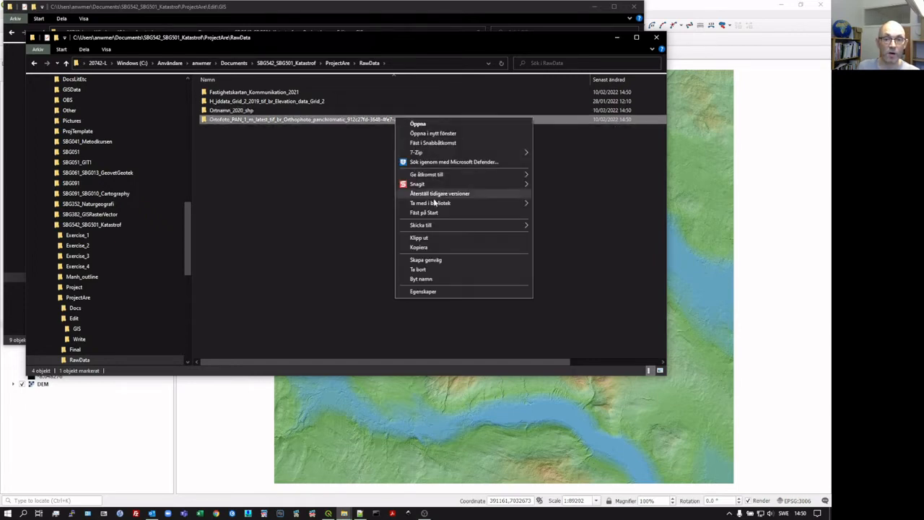
click(432, 280)
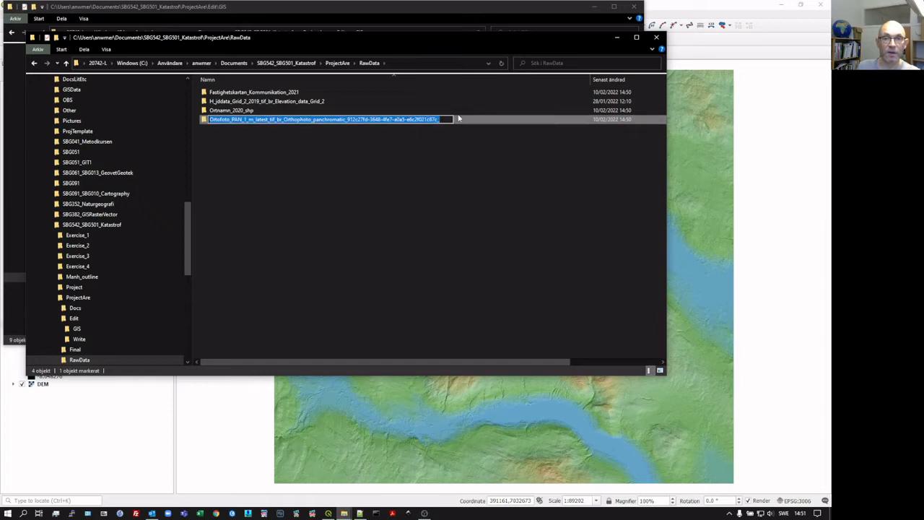
key(End)
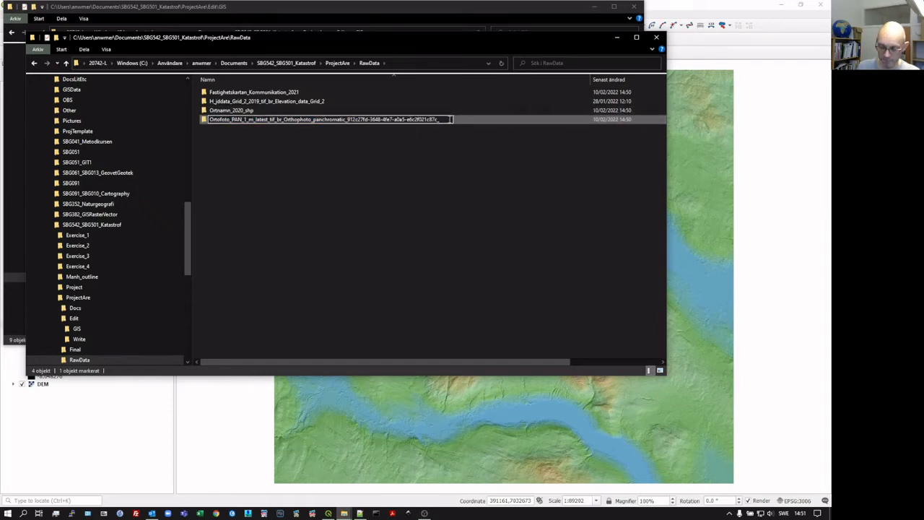
key(BackSpace)
key(BackSpace)
key(BackSpace)
key(BackSpace)
key(BackSpace)
key(BackSpace)
key(BackSpace)
key(BackSpace)
key(BackSpace)
key(BackSpace)
key(BackSpace)
key(BackSpace)
key(BackSpace)
key(BackSpace)
key(BackSpace)
key(BackSpace)
key(BackSpace)
key(BackSpace)
key(BackSpace)
key(BackSpace)
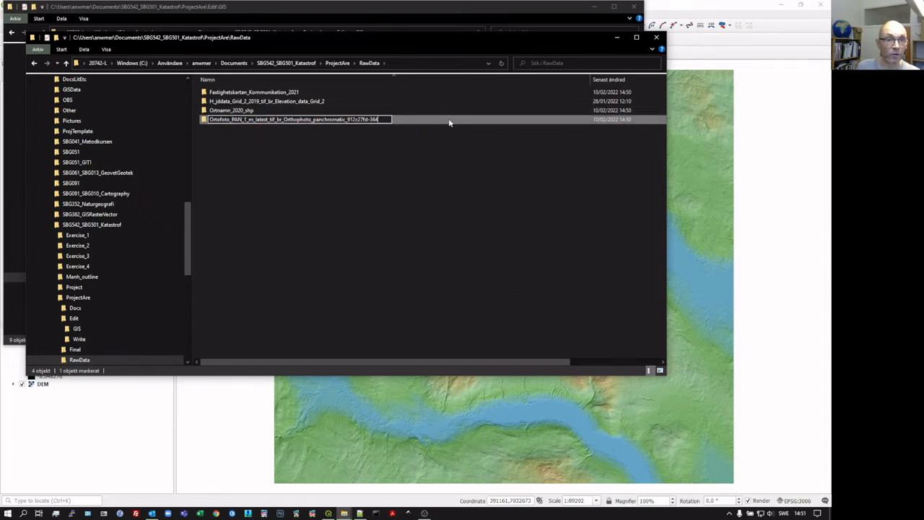
key(BackSpace)
key(BackSpace)
key(BackSpace)
key(BackSpace)
key(BackSpace)
key(BackSpace)
key(BackSpace)
key(BackSpace)
key(BackSpace)
key(BackSpace)
key(BackSpace)
key(BackSpace)
key(BackSpace)
key(BackSpace)
key(BackSpace)
key(BackSpace)
key(BackSpace)
key(BackSpace)
key(BackSpace)
key(BackSpace)
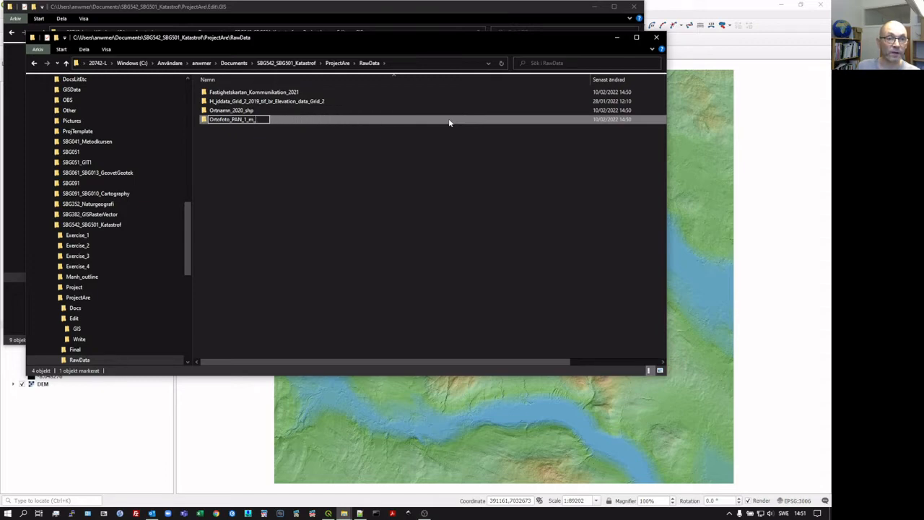
key(Return)
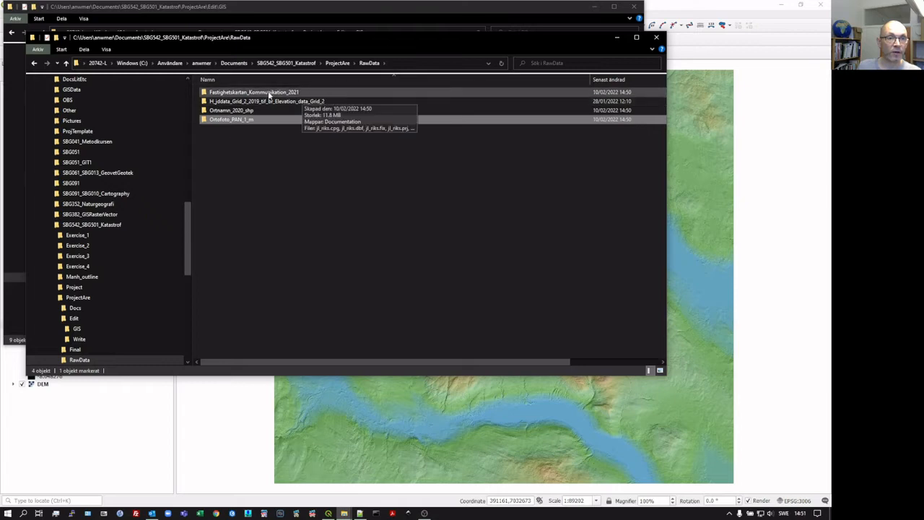
Examine the Documentation folders of the orthophoto and elevation datasets, widening the file name column, and return to RawData.
double_click(235, 123)
double_click(226, 93)
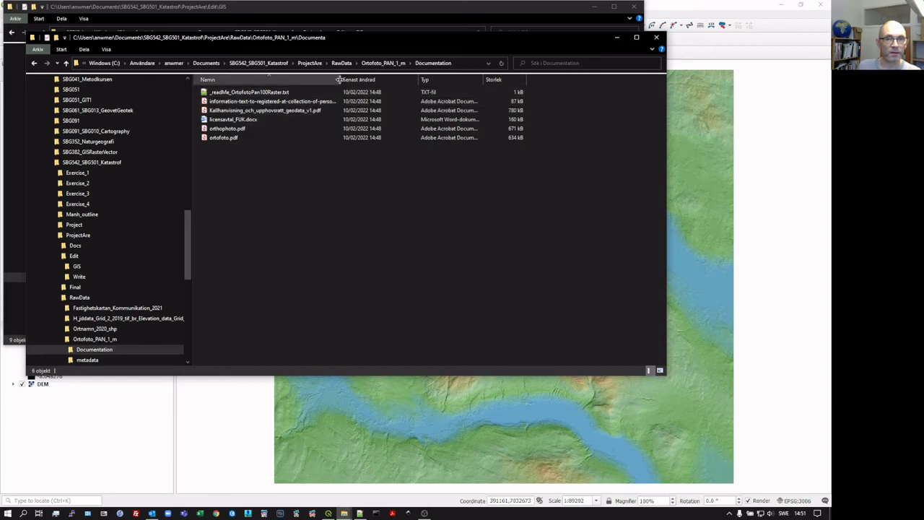
drag(340, 80, 444, 80)
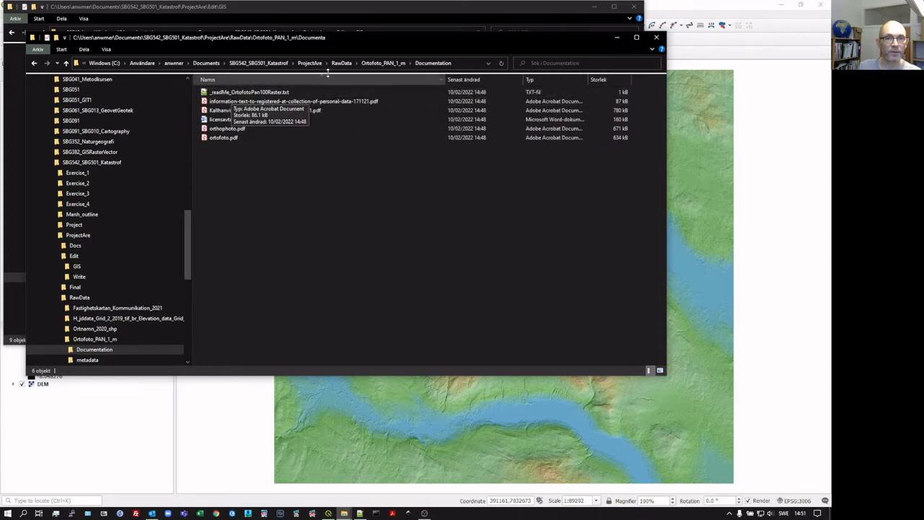
click(384, 63)
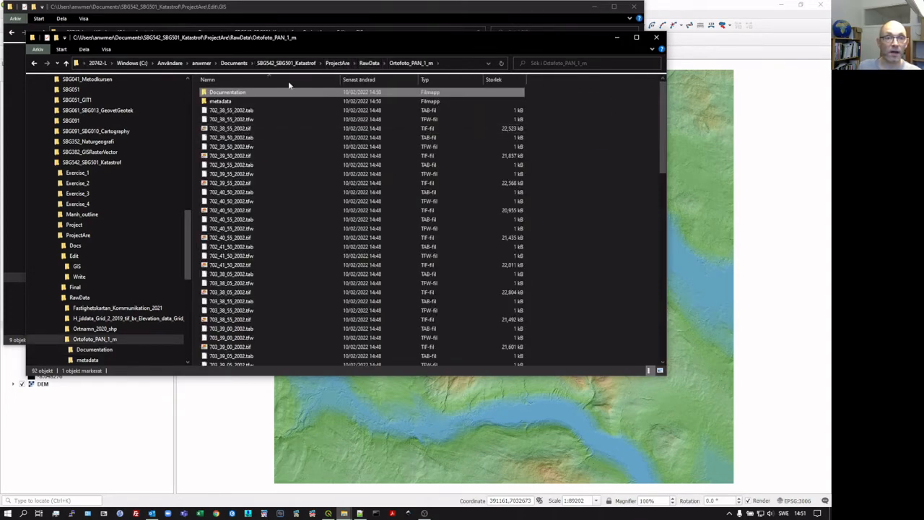
click(369, 63)
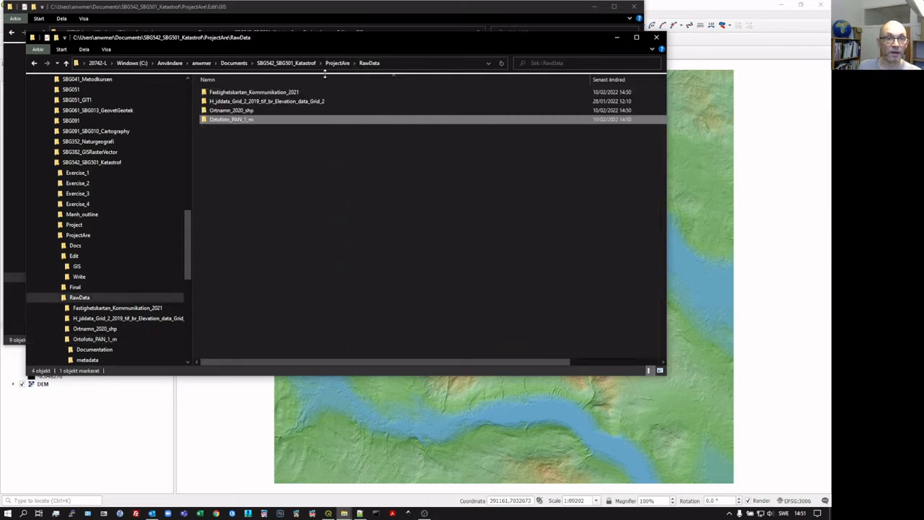
double_click(253, 102)
double_click(239, 92)
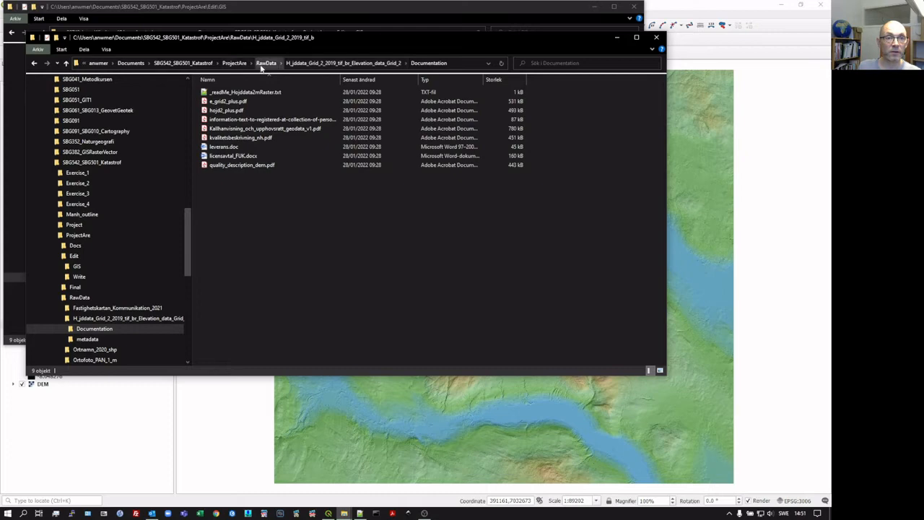
click(263, 63)
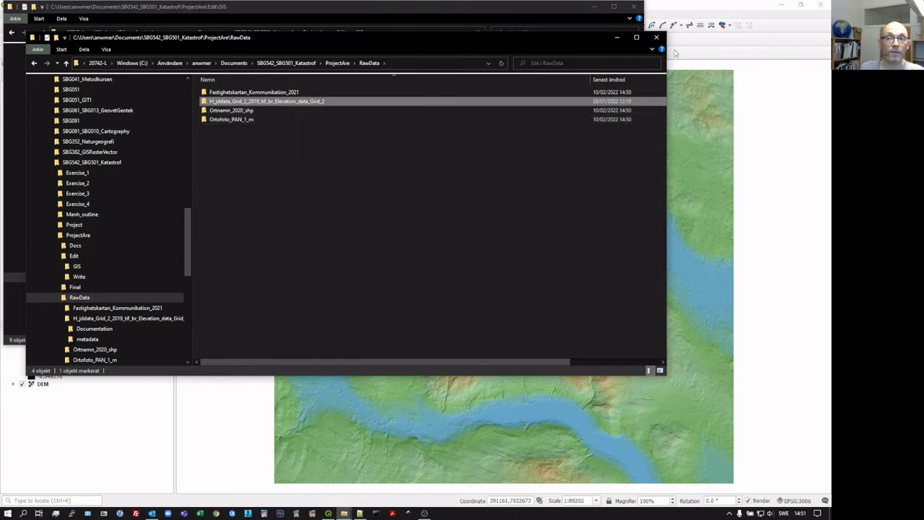
Switch to QGIS, select the Topography group and choose ortnamn.shp from RawData\Ortnamn_2020_shp as the vector dataset to load.
click(682, 10)
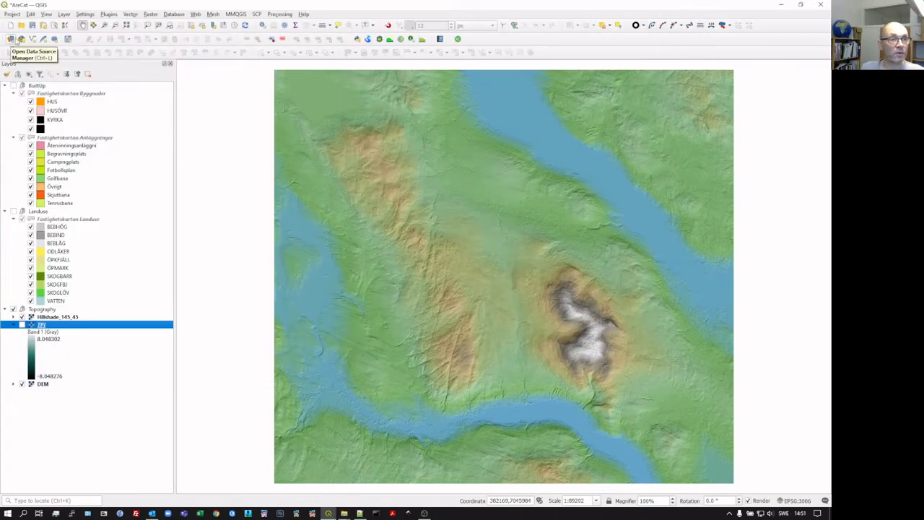
click(57, 309)
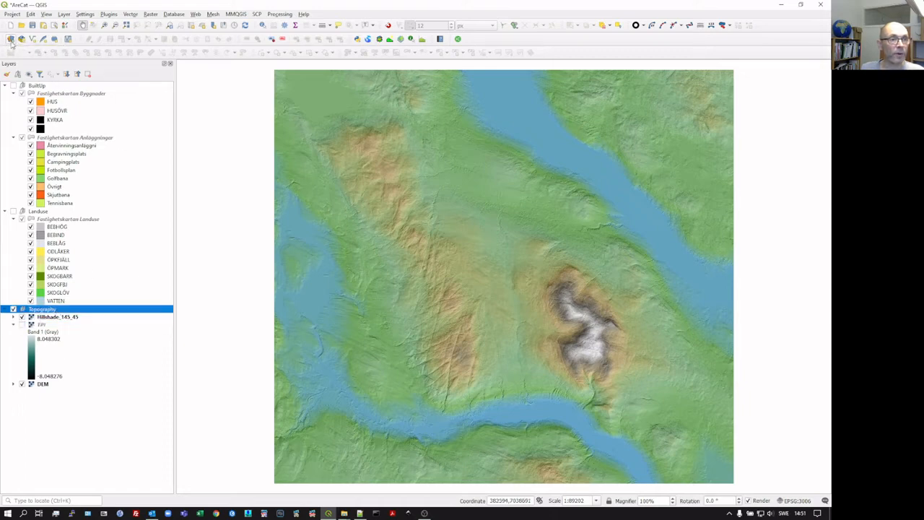
click(10, 40)
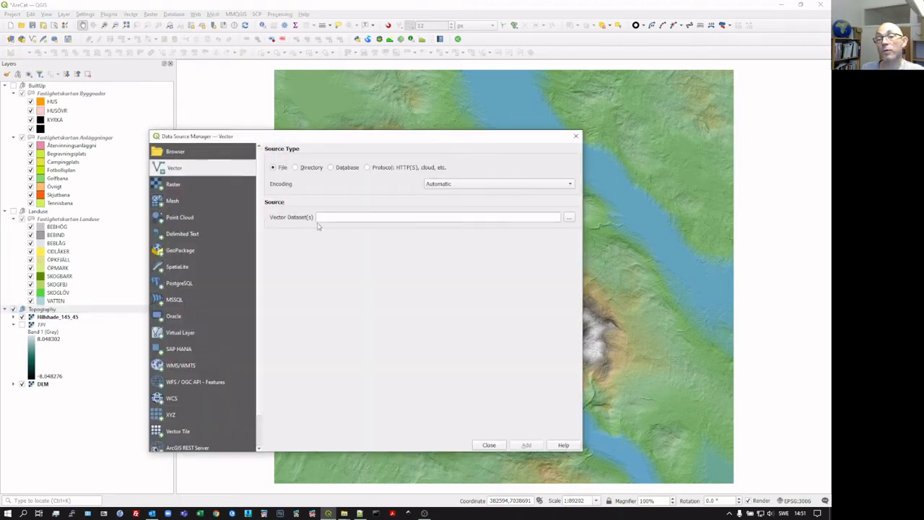
click(569, 219)
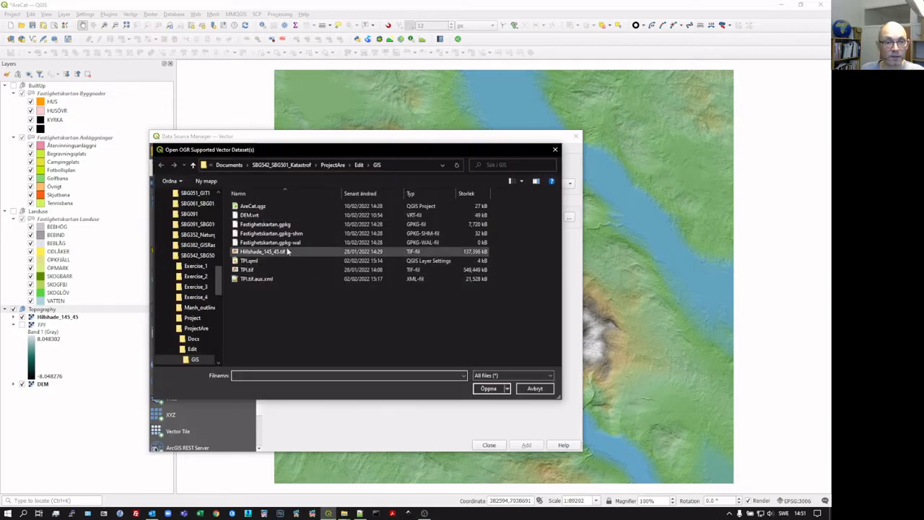
click(359, 165)
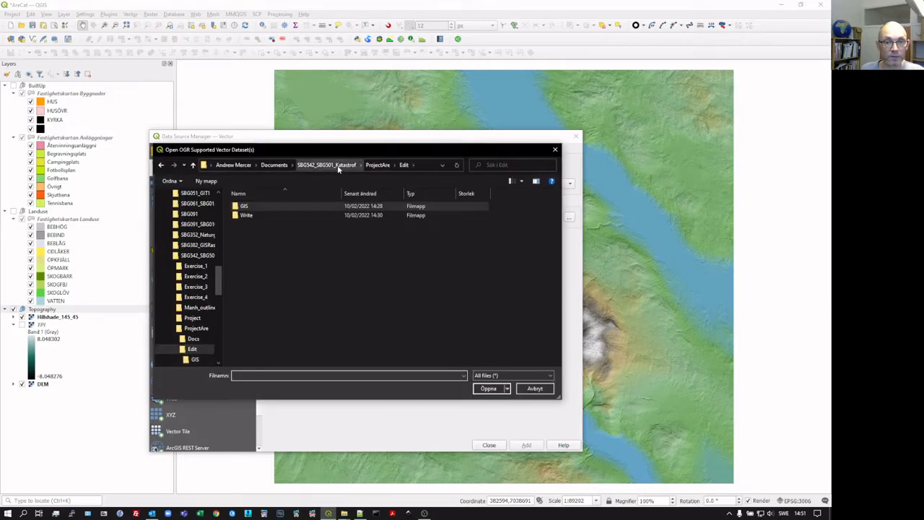
click(378, 165)
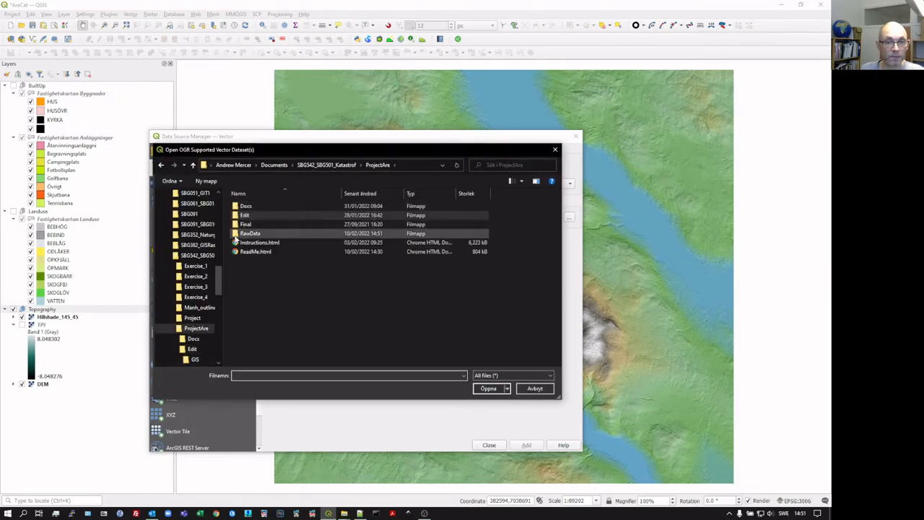
double_click(243, 236)
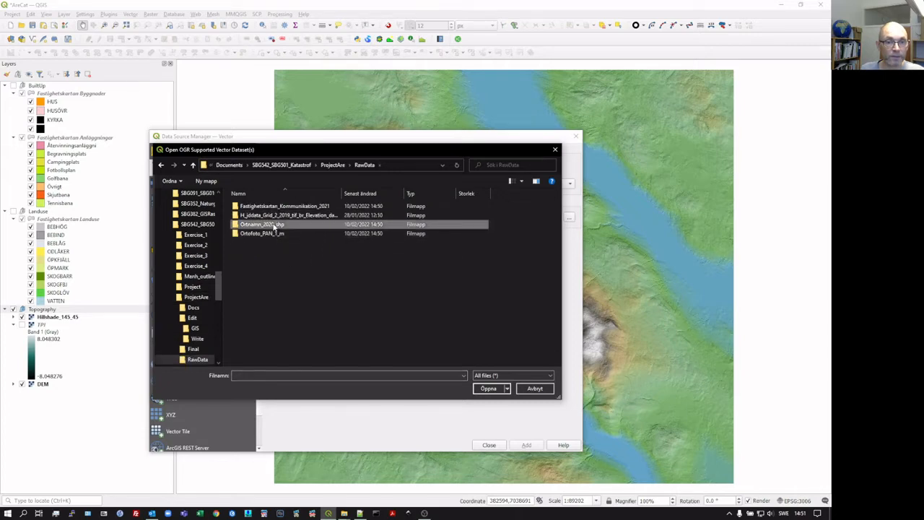
double_click(274, 224)
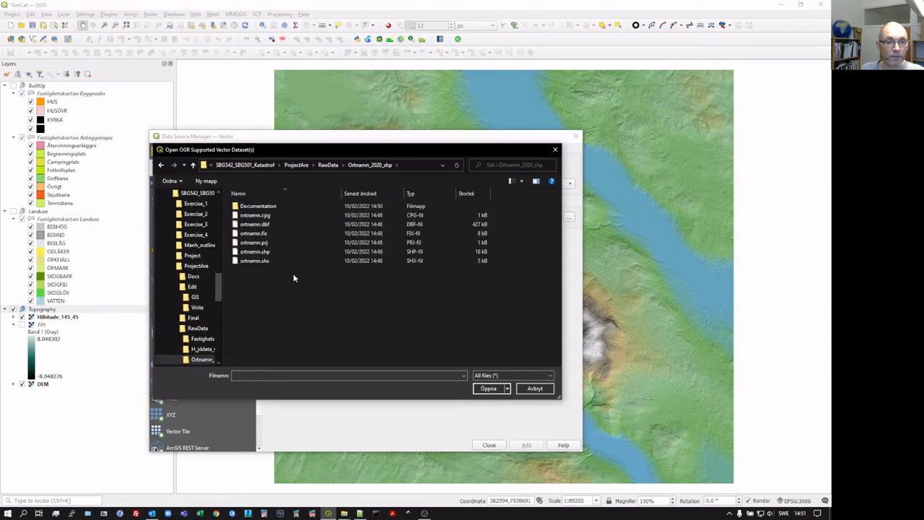
click(255, 251)
click(488, 390)
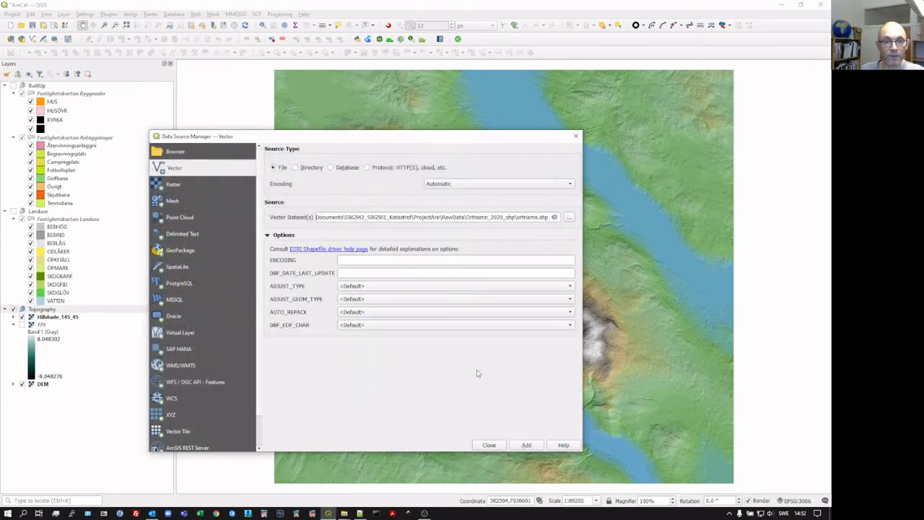
Add the ortnamn layer to the project and move it out of Topography to above the BuiltUp group.
click(527, 445)
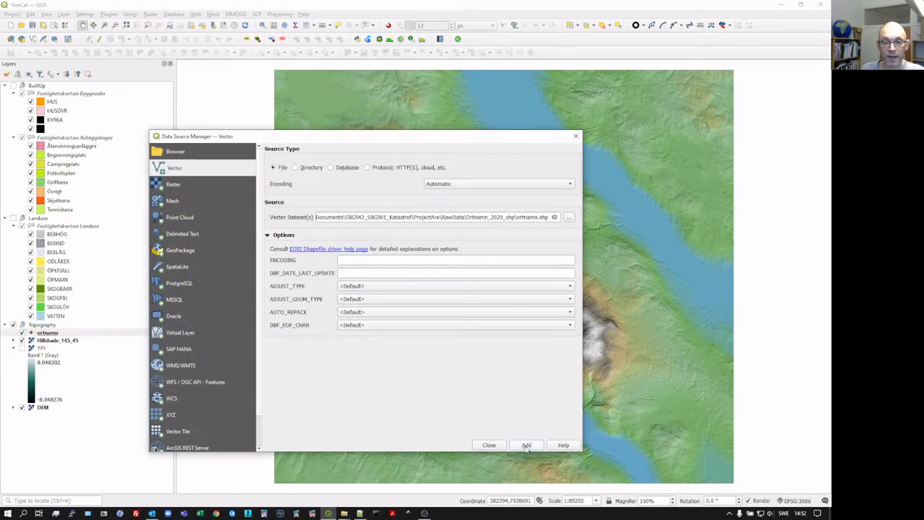
click(489, 445)
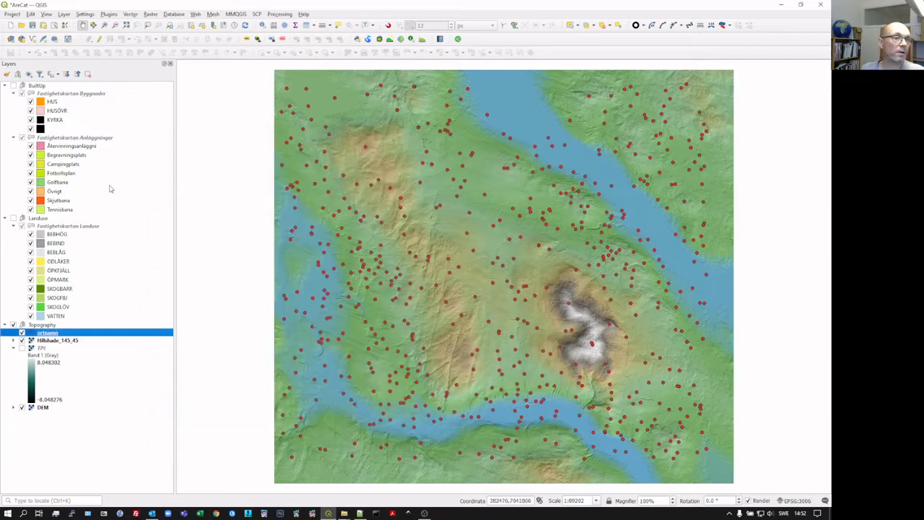
mouse_move(45, 336)
mouse_down()
mouse_move(30, 81)
mouse_move(46, 87)
mouse_up()
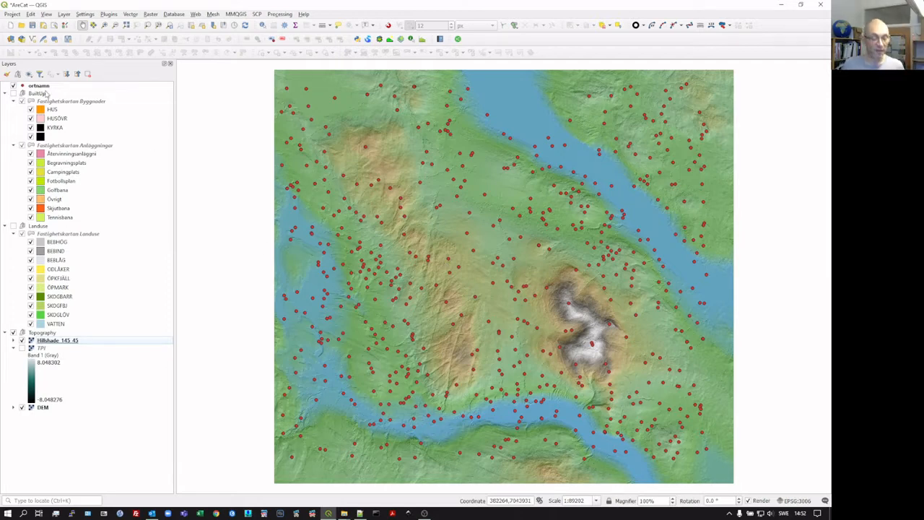
Switch to File Explorer, examine the Documentation folder of Ortnamn_2020_shp with its Dokument and Font subfolders, and return to RawData.
key(alt+Tab)
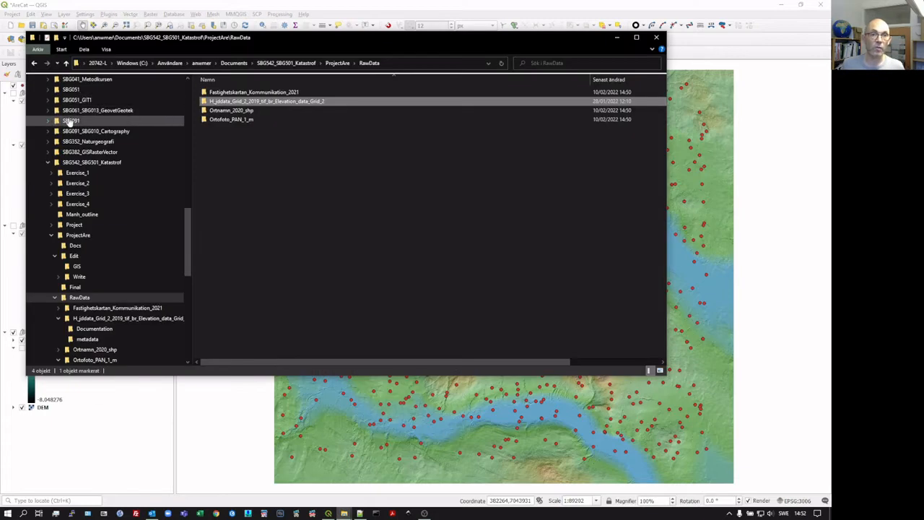
double_click(233, 112)
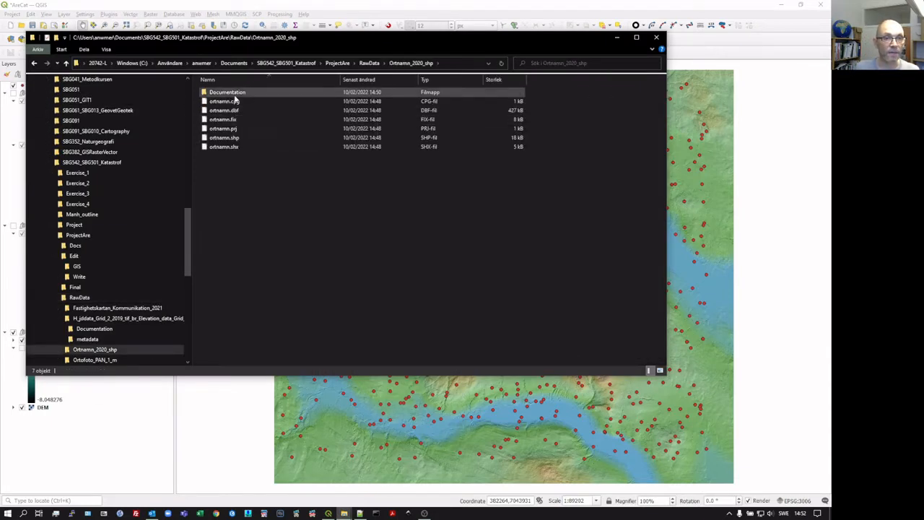
double_click(230, 93)
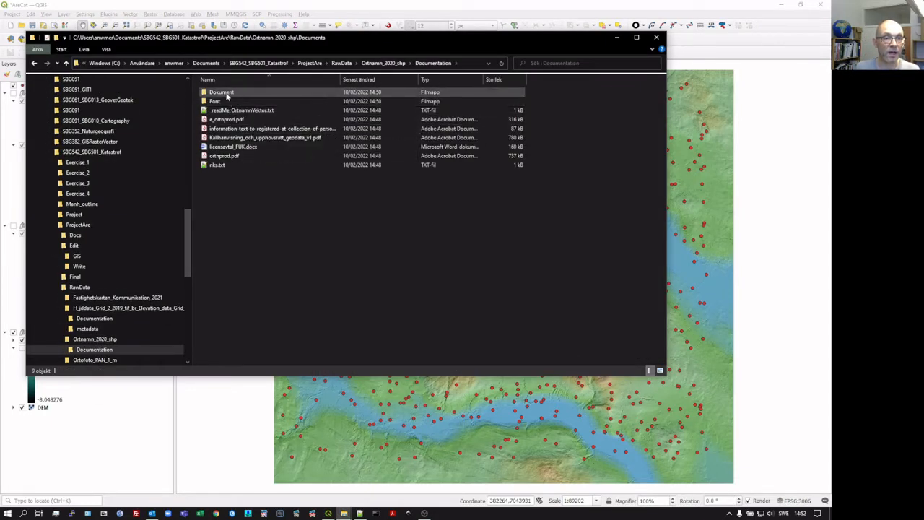
click(231, 94)
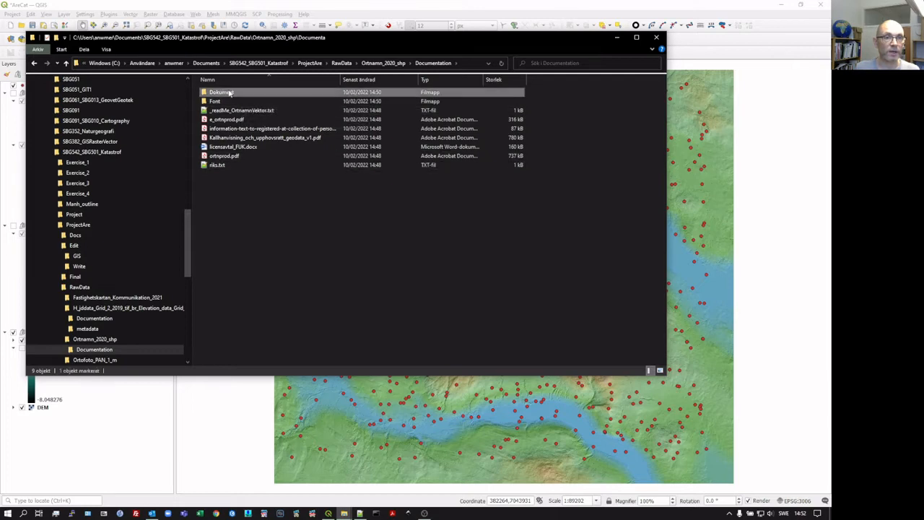
double_click(231, 94)
click(392, 63)
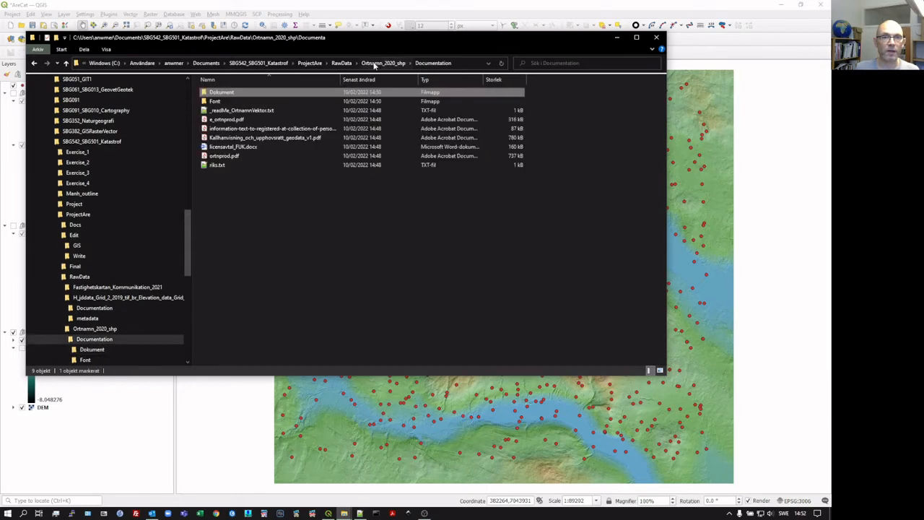
double_click(214, 101)
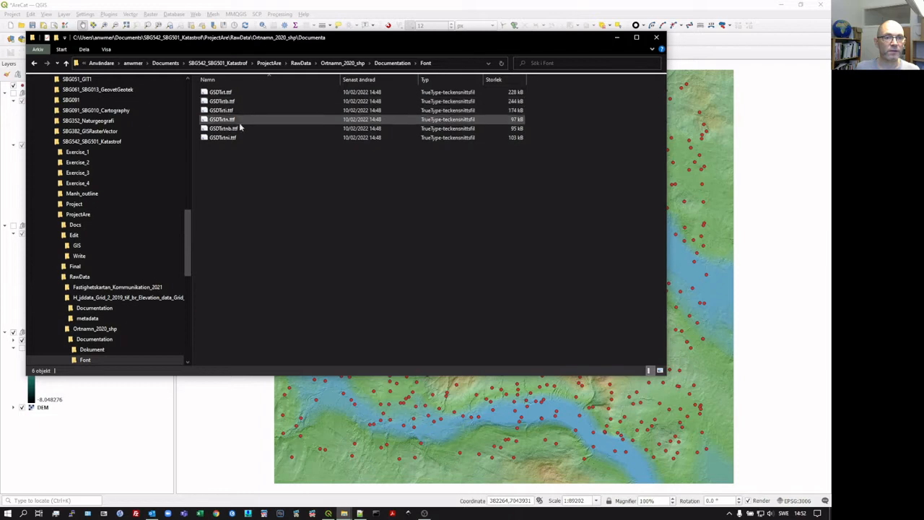
click(392, 63)
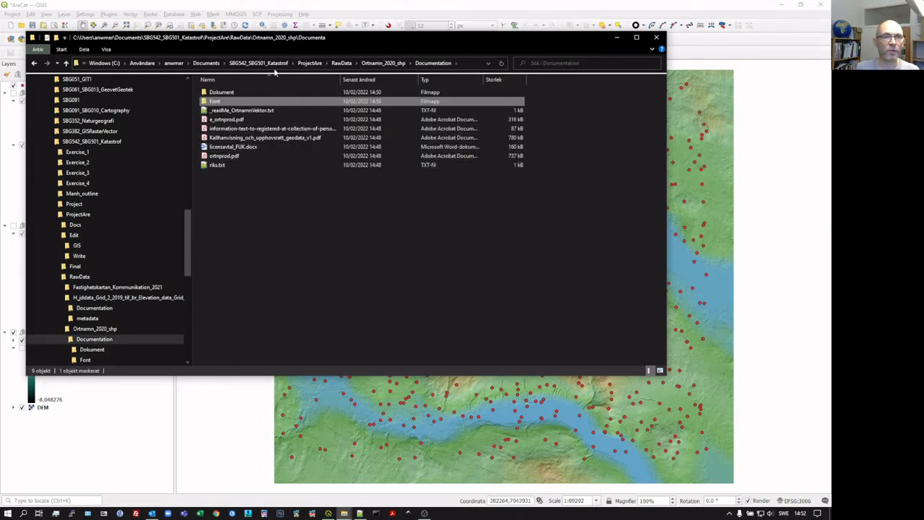
click(341, 63)
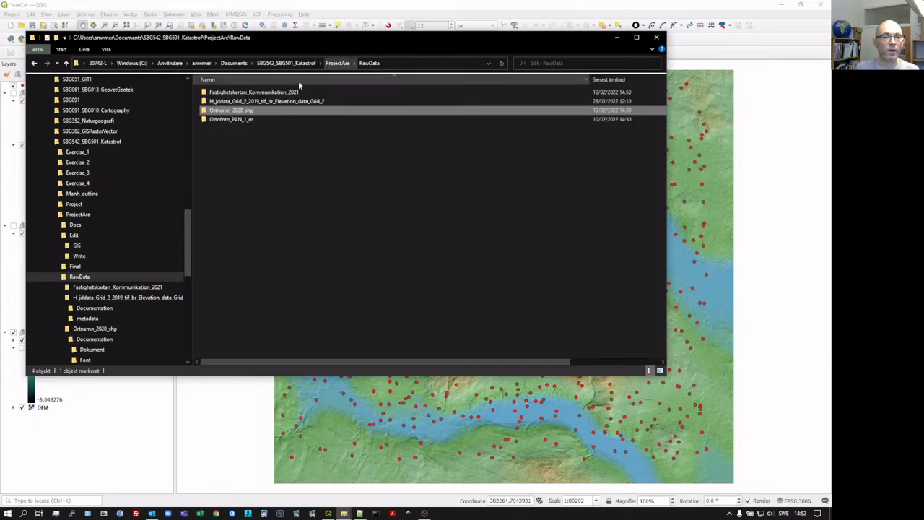
Examine the Documentation folder of Fastighetskartan_Kommunikation_2021 and its arcgis layer files, and return to RawData.
double_click(245, 93)
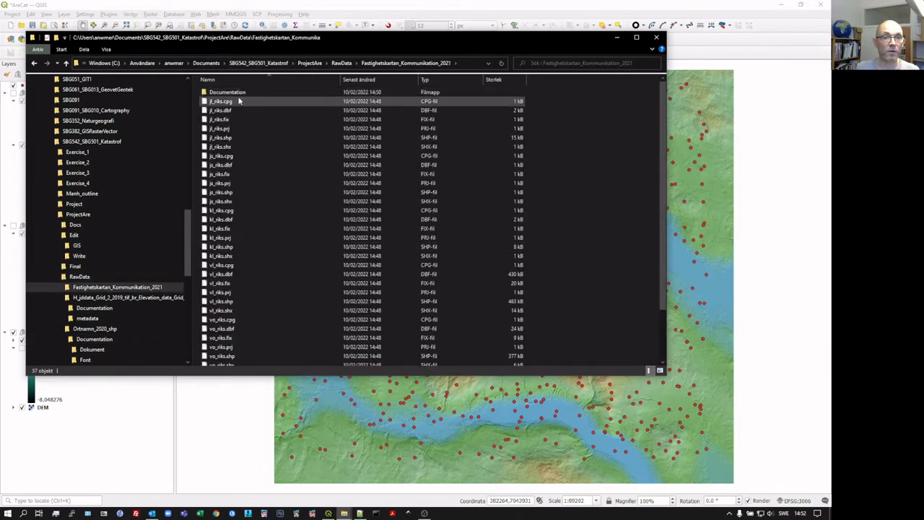
click(236, 93)
double_click(236, 94)
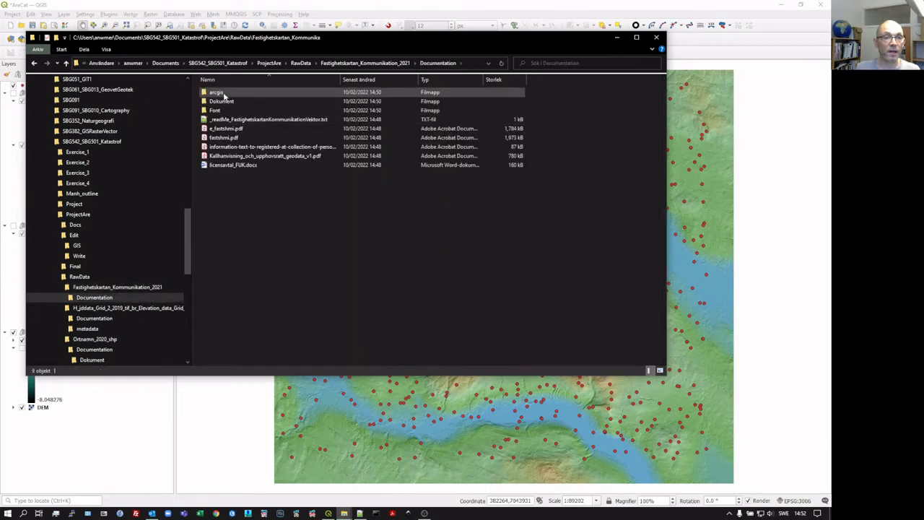
double_click(219, 94)
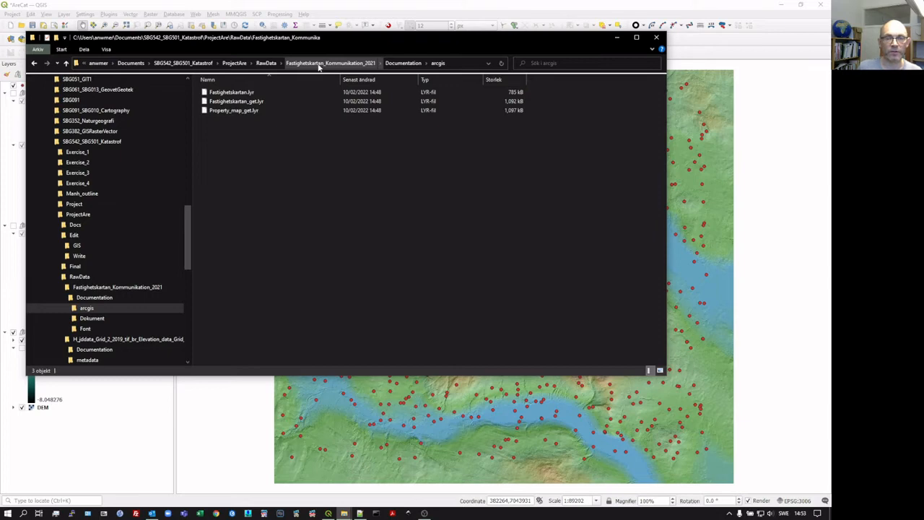
click(265, 63)
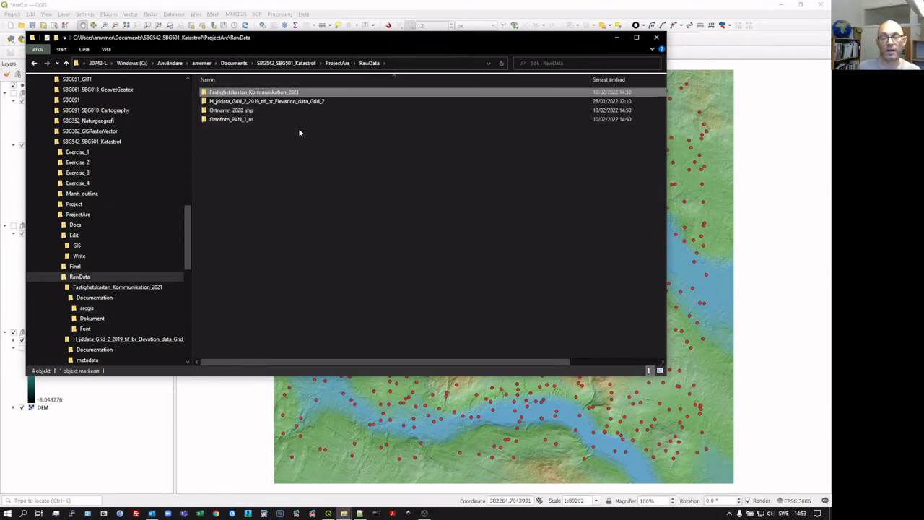
Switch to QGIS and shrink the ortnamn layer's simple marker until its points no longer show on the map.
click(736, 16)
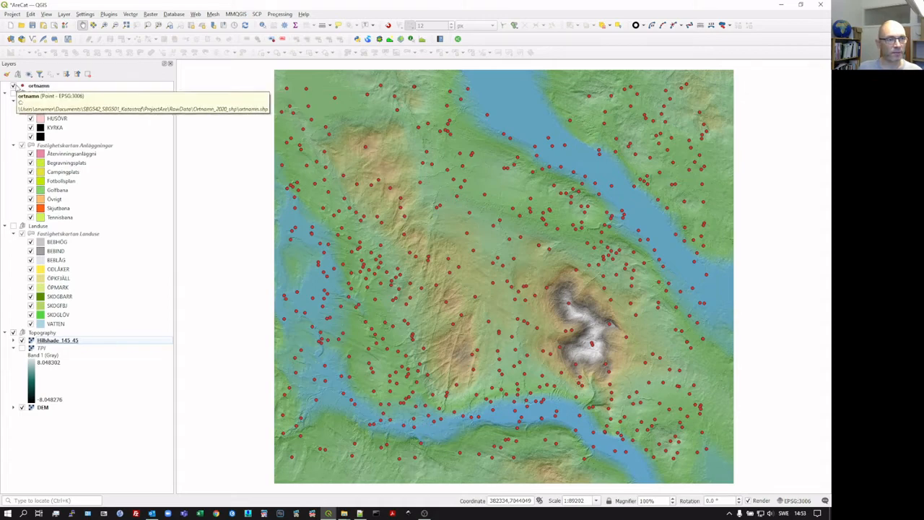
click(41, 87)
right_click(40, 87)
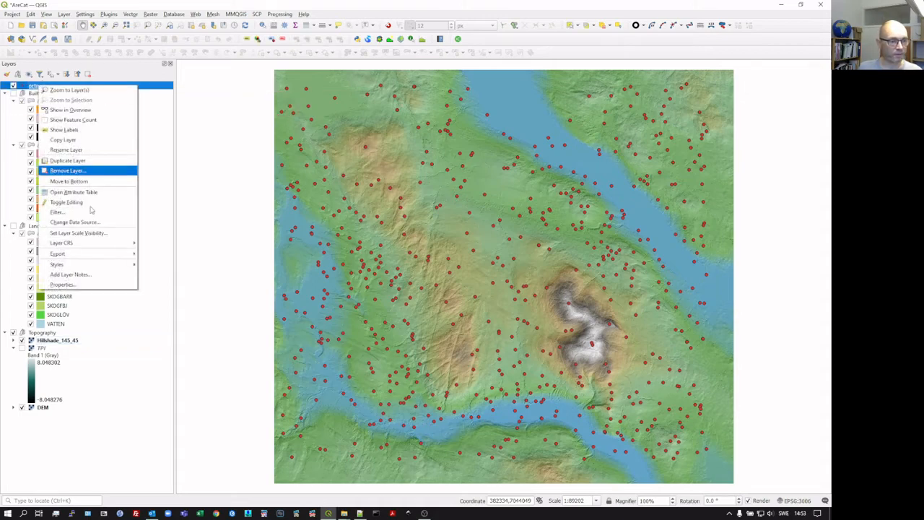
click(72, 286)
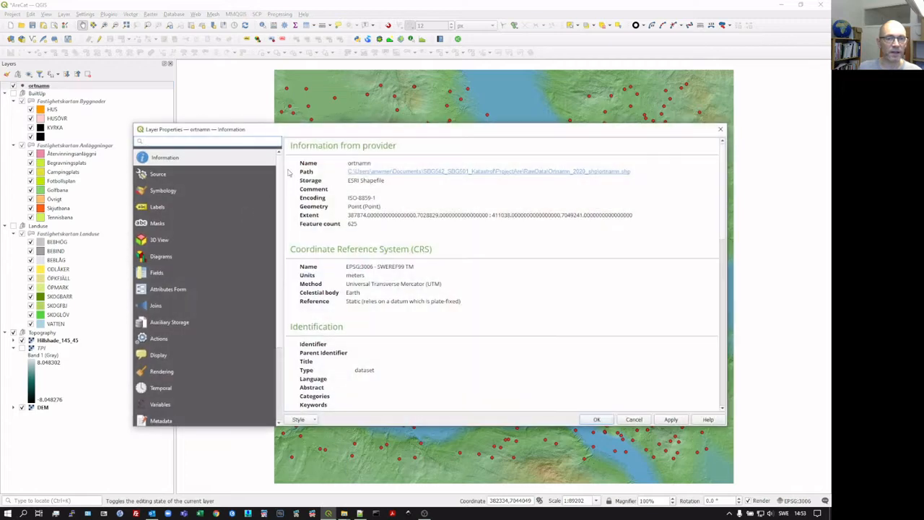
click(173, 191)
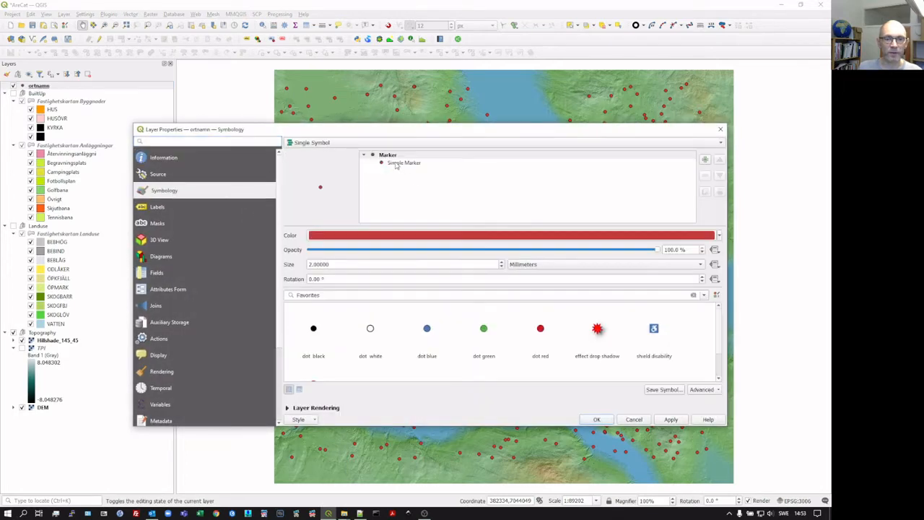
click(396, 163)
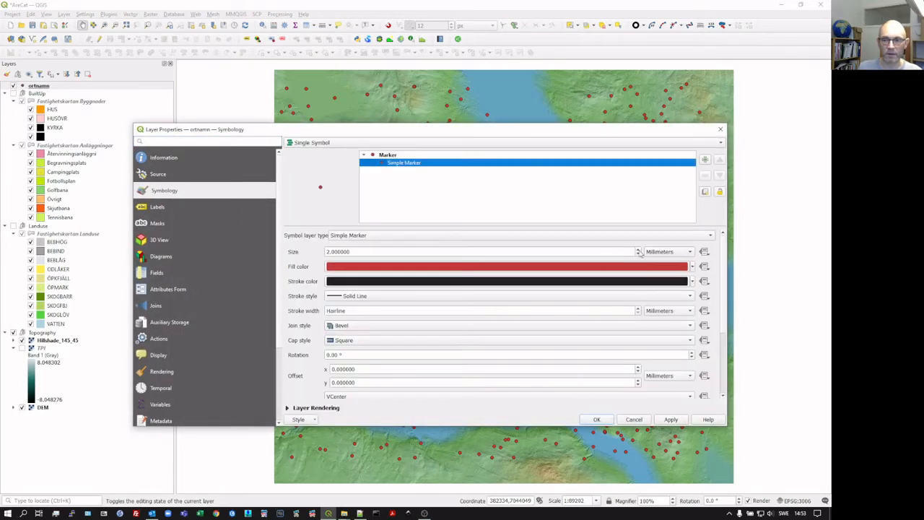
click(638, 254)
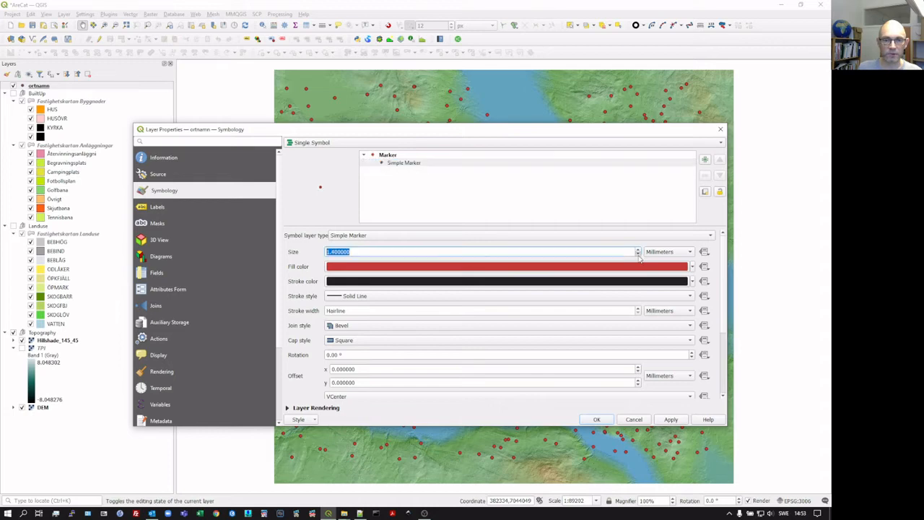
Label the ortnamn layer with single labels from the ORTNAMN field, enable the label mask and apply the layer properties.
click(166, 207)
click(313, 143)
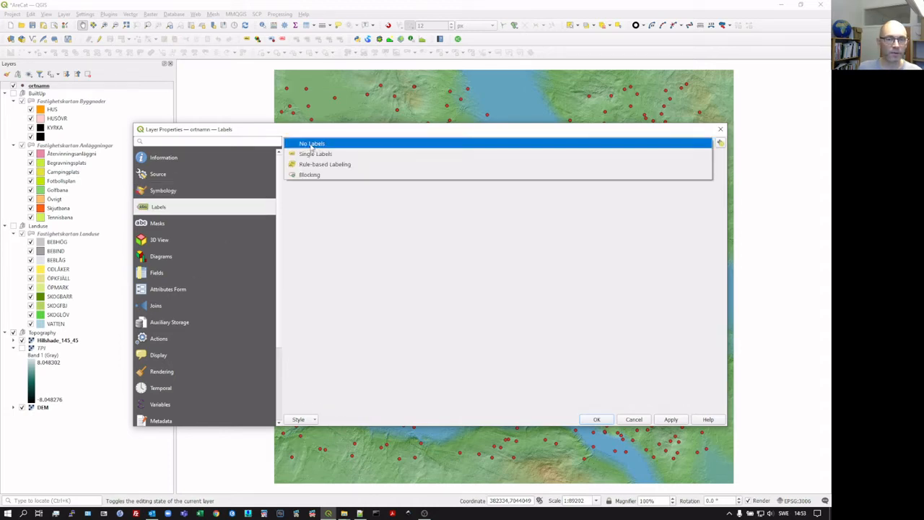
click(311, 158)
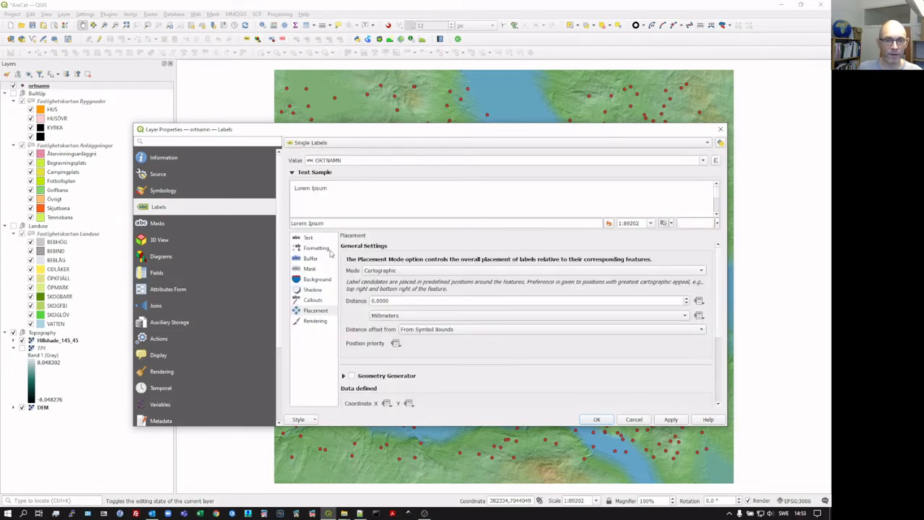
click(310, 268)
click(344, 248)
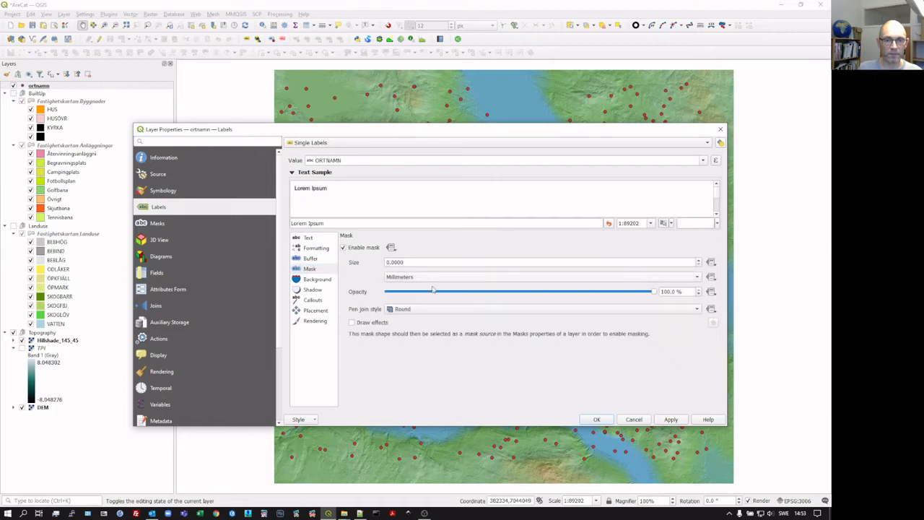
click(671, 419)
click(597, 419)
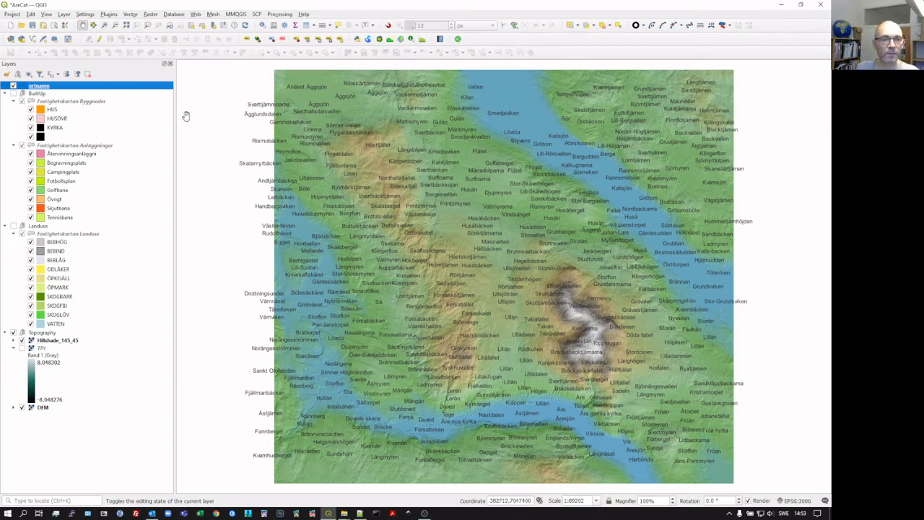
Examine the ortnamn attribute table, close it and hide the ortnamn layer.
right_click(48, 87)
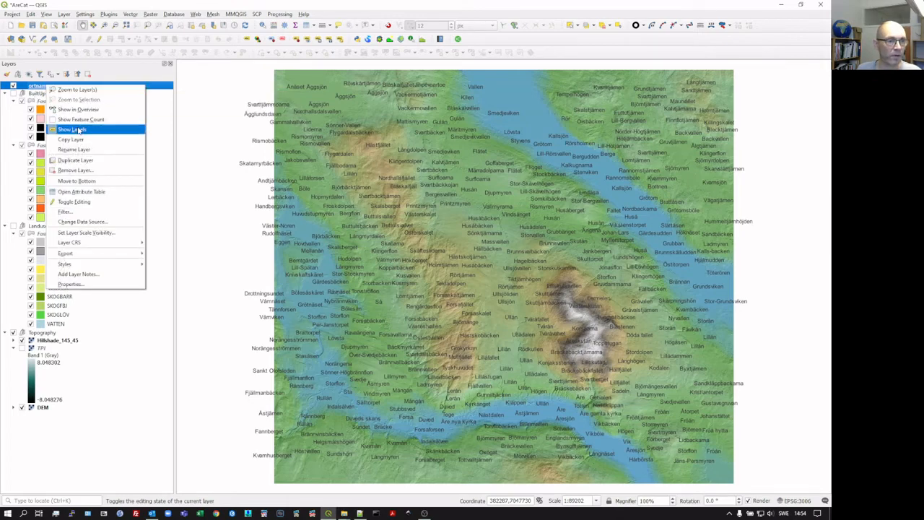
click(85, 193)
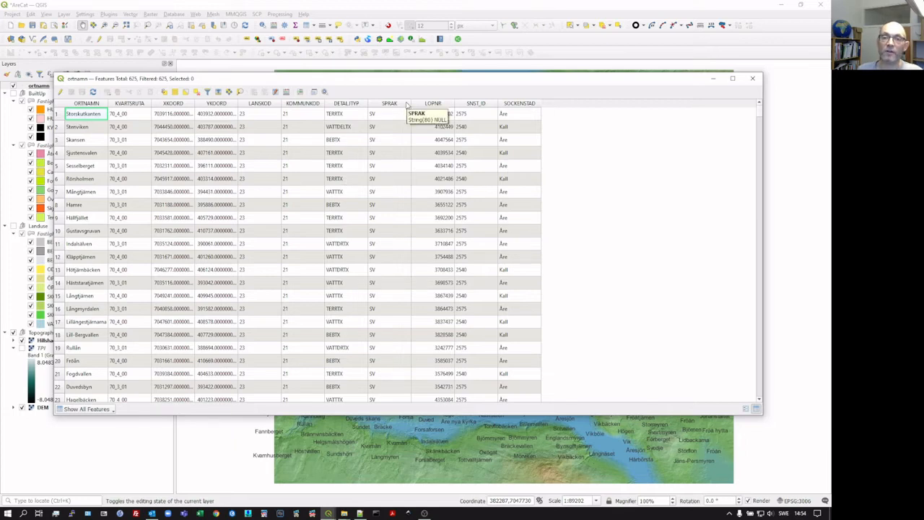
click(753, 79)
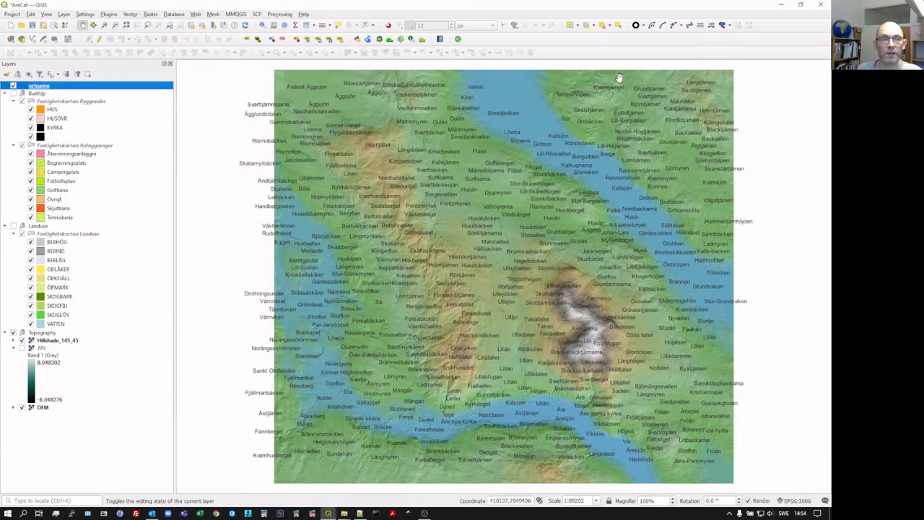
click(13, 86)
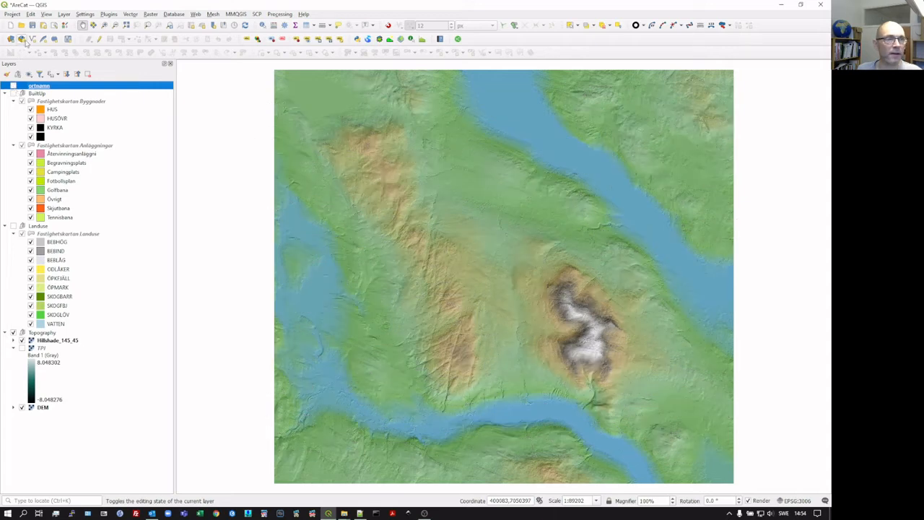
Browse for a raster dataset to load in RawData\Ortofoto_PAN_1_m and filter the file list to GeoTIFF.
click(11, 39)
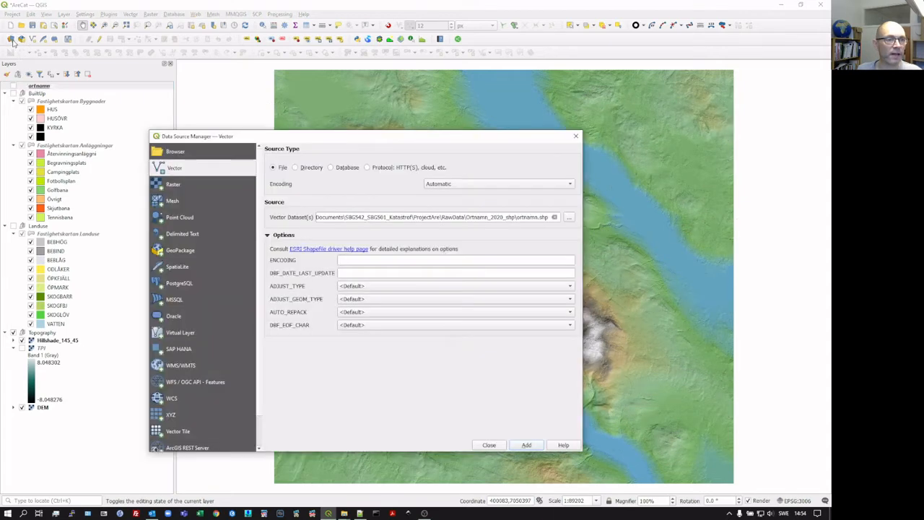
click(174, 184)
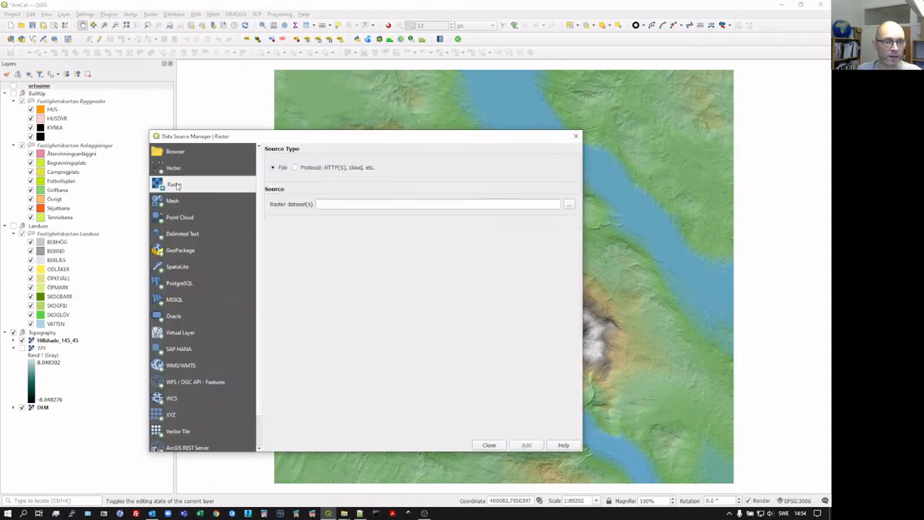
click(569, 205)
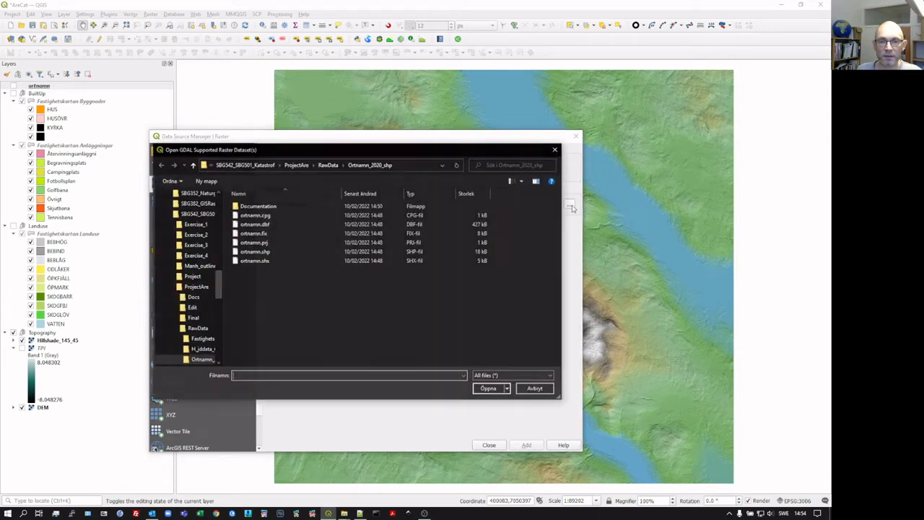
click(329, 165)
double_click(276, 235)
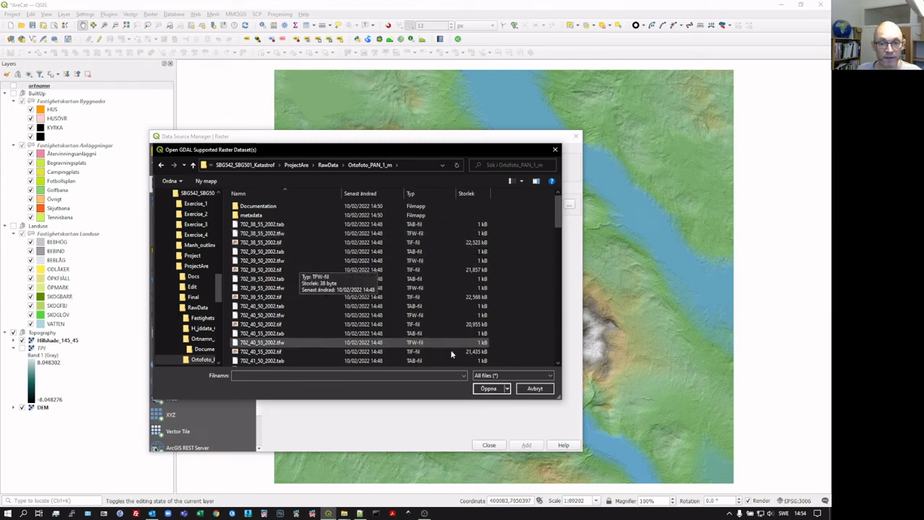
click(494, 377)
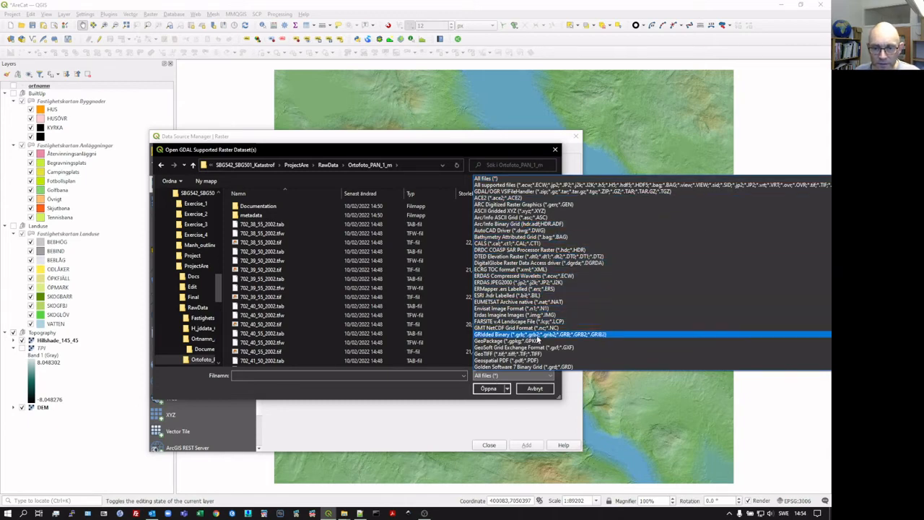
click(514, 355)
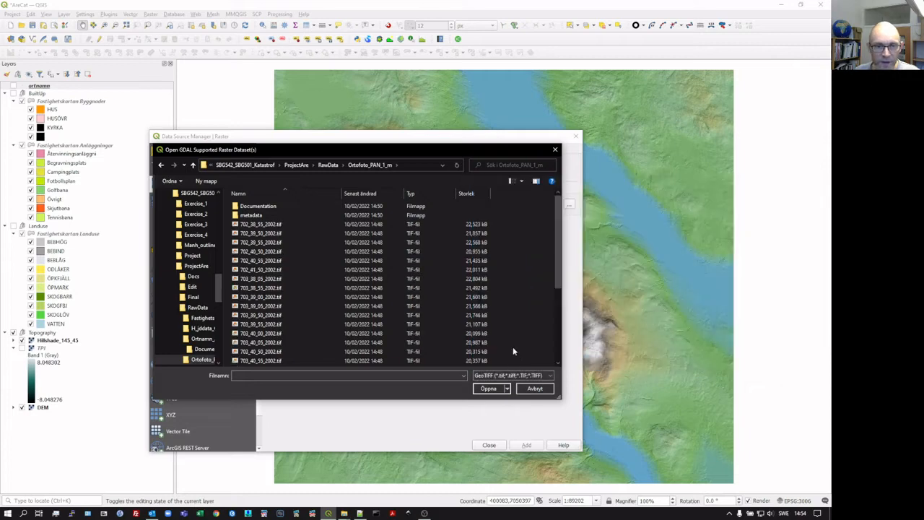
Select all orthophoto tiles from 702_38_55_2002.tif to 704_41_50_2002.tif and add them to the project as raster layers.
click(274, 224)
scroll(305, 302, down, 5)
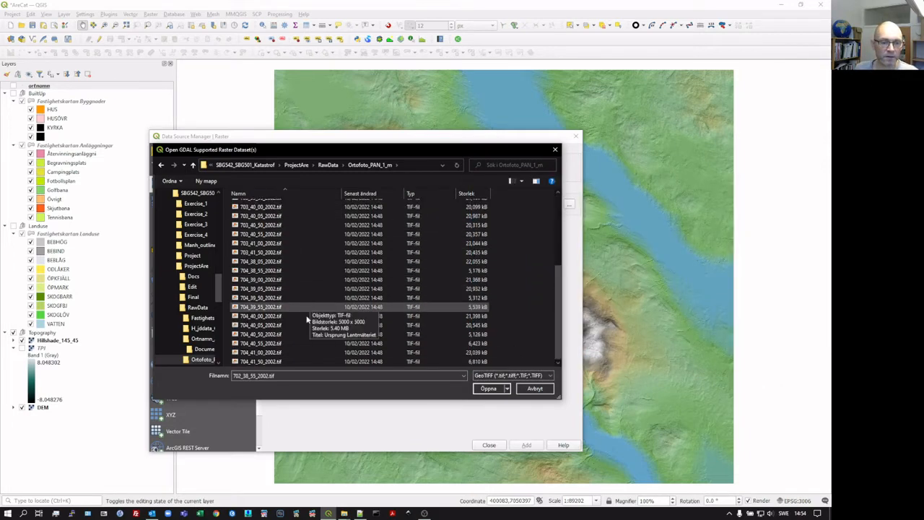
shift+click(275, 362)
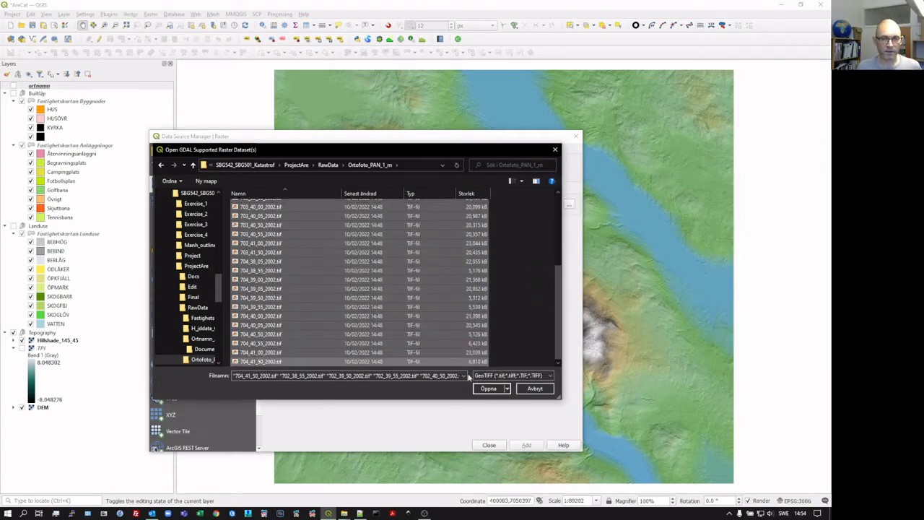
click(487, 389)
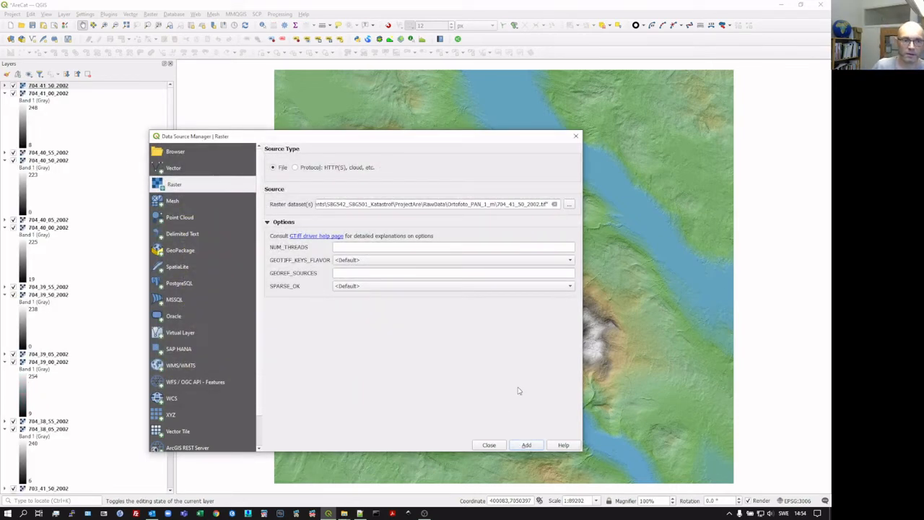
Close the Data Source Manager and collapse the legends of all orthophoto tile layers from 704_41_50_2002 to 702_38_55_2002.
click(489, 446)
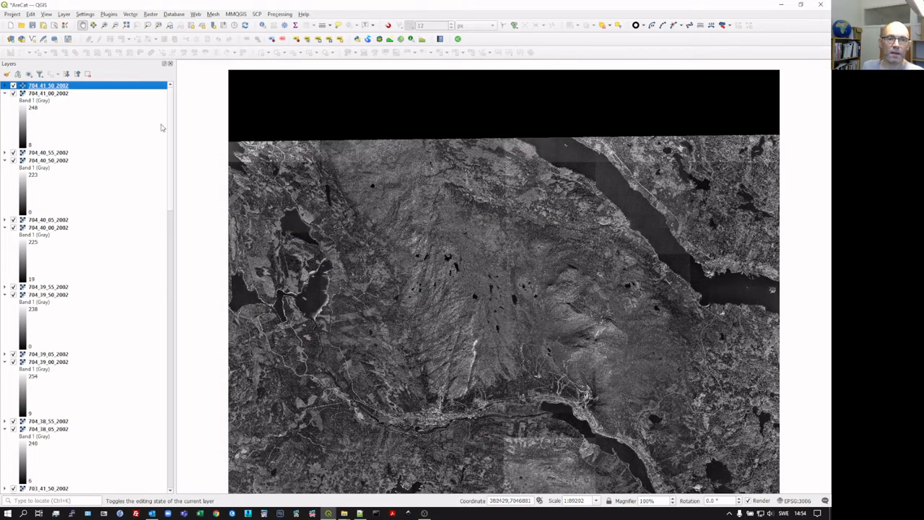
click(4, 93)
click(4, 109)
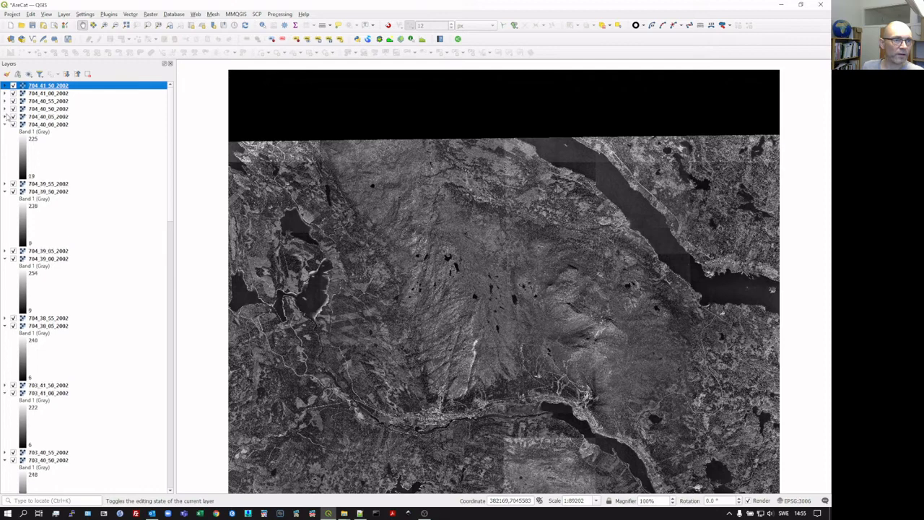
click(4, 124)
click(5, 140)
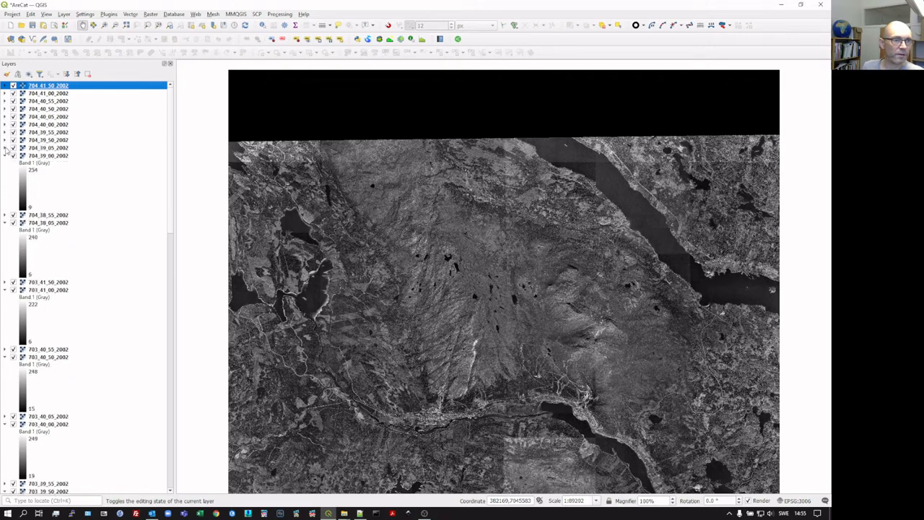
click(5, 155)
click(5, 172)
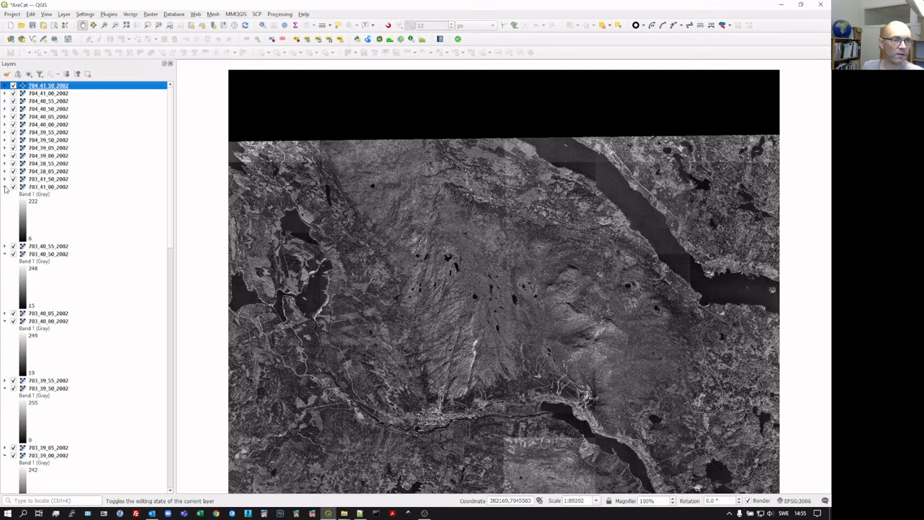
click(4, 187)
click(4, 202)
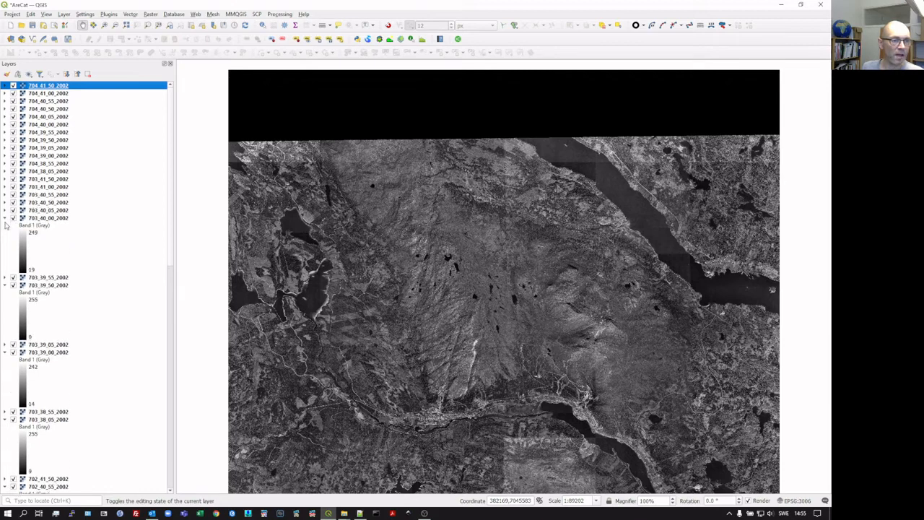
click(5, 217)
click(4, 234)
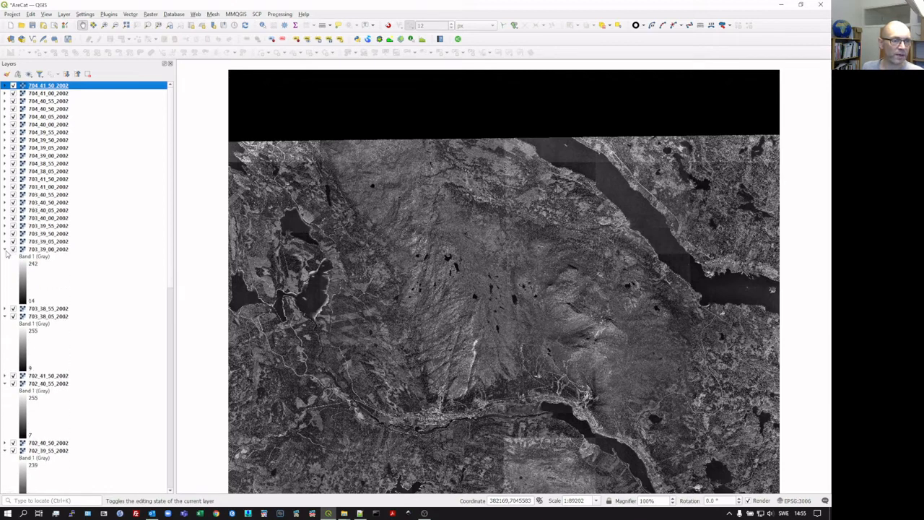
click(4, 249)
click(4, 265)
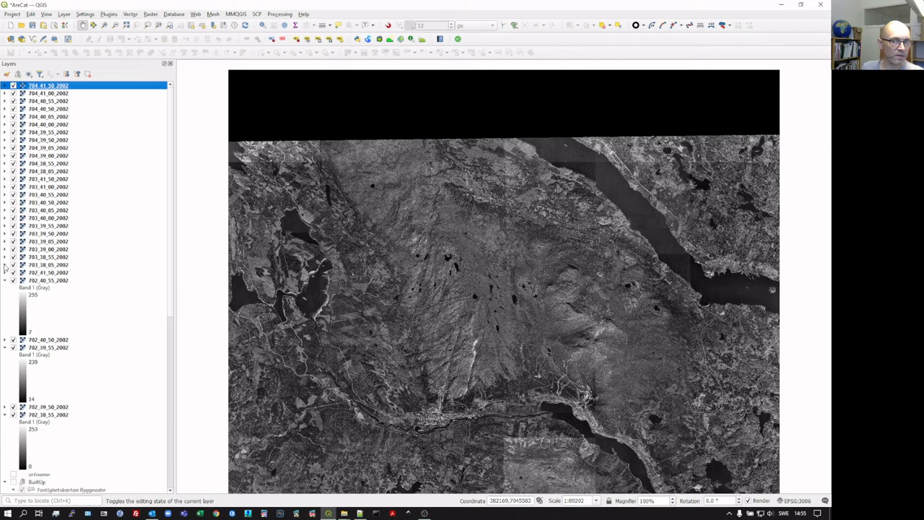
click(5, 280)
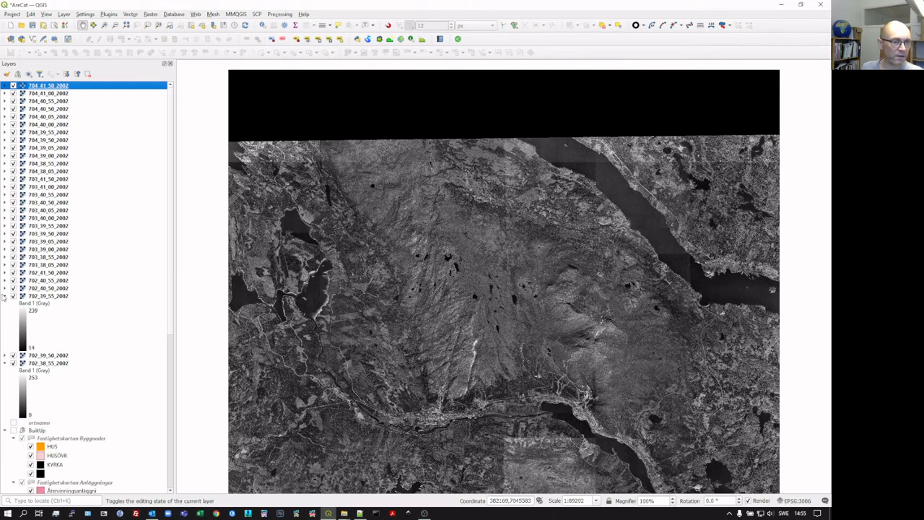
click(4, 296)
click(5, 311)
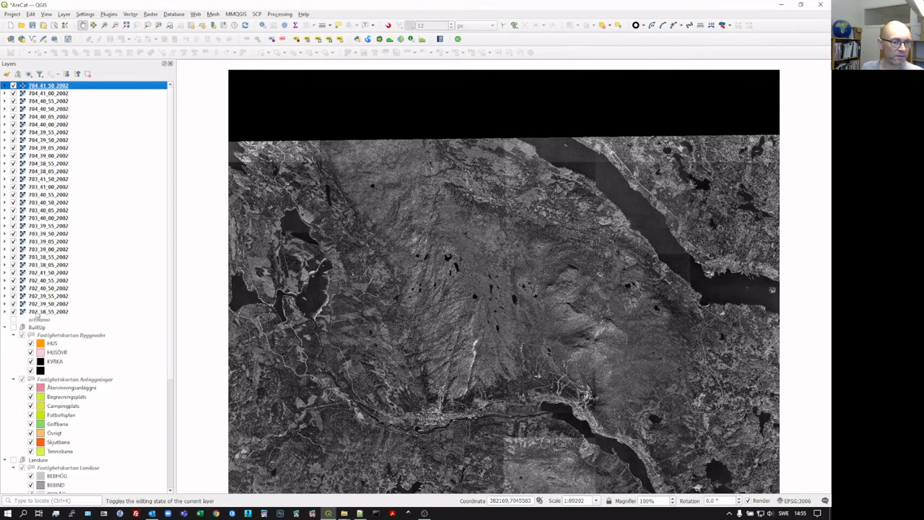
Collapse the BuiltUp, Landuse and Topography layer groups.
click(5, 327)
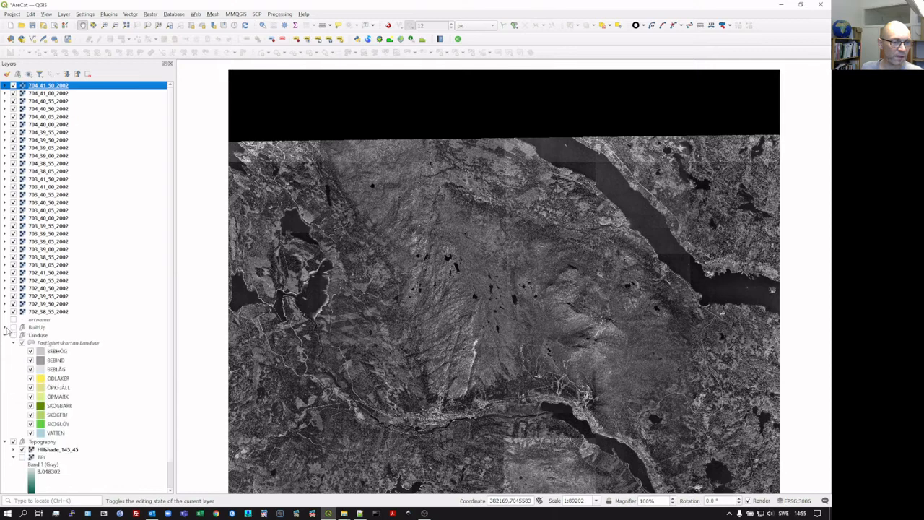
click(5, 335)
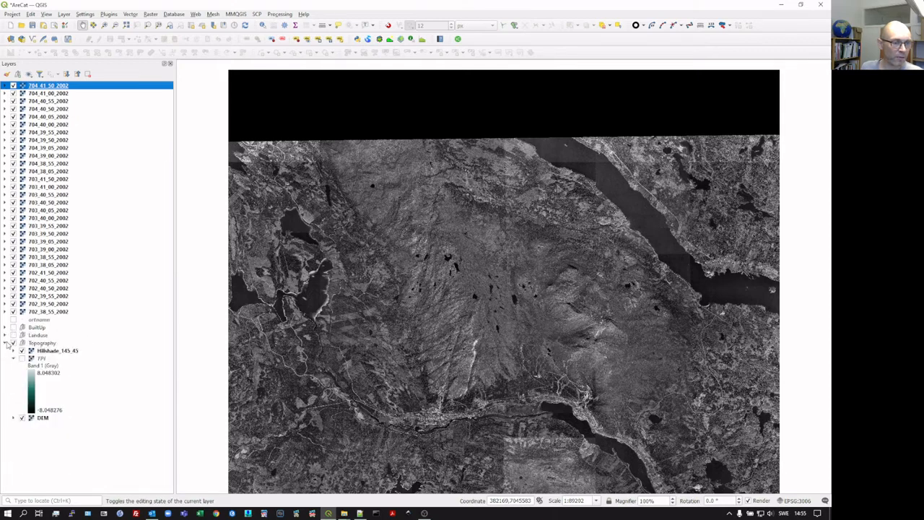
click(6, 343)
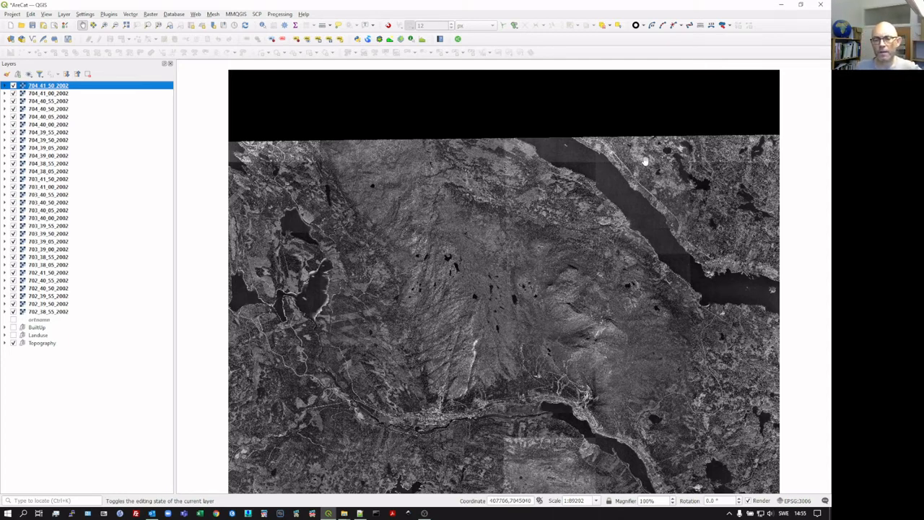
Examine the source path and layer information of the DEM in the Topography group, and close its properties.
click(4, 344)
click(42, 419)
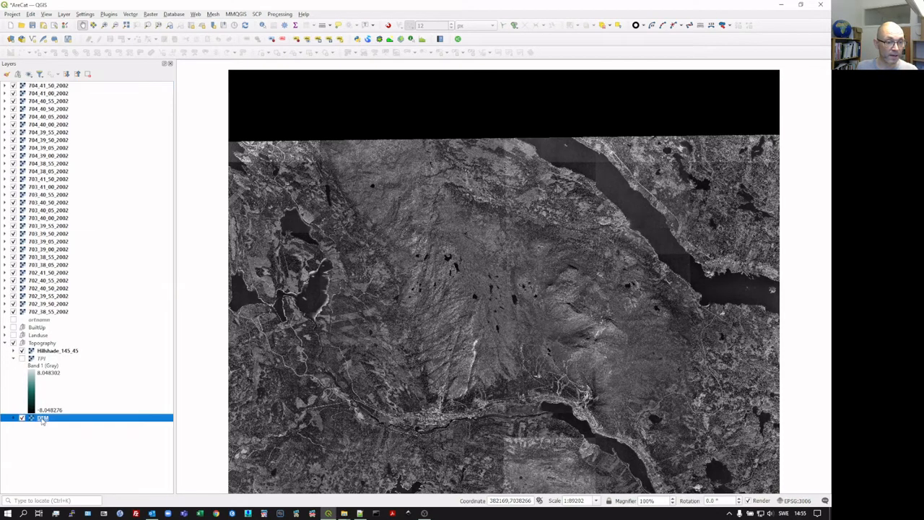
right_click(44, 419)
click(63, 413)
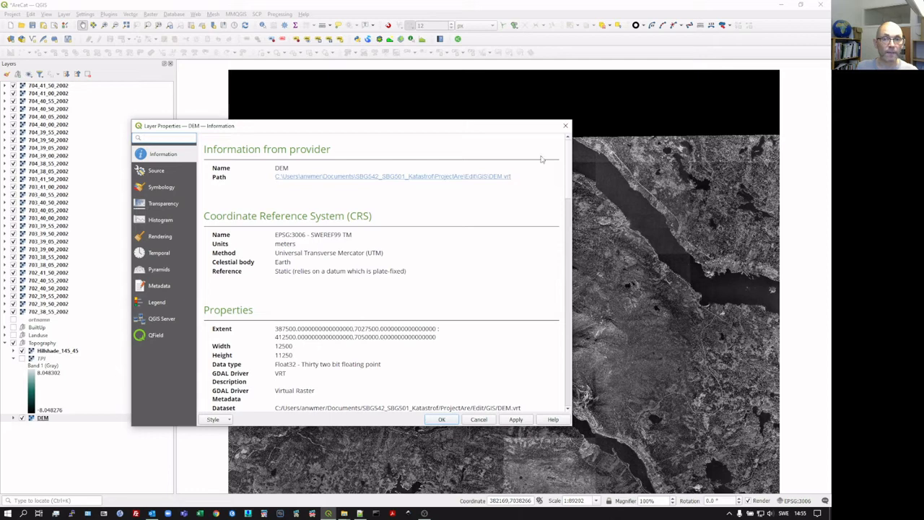
click(565, 126)
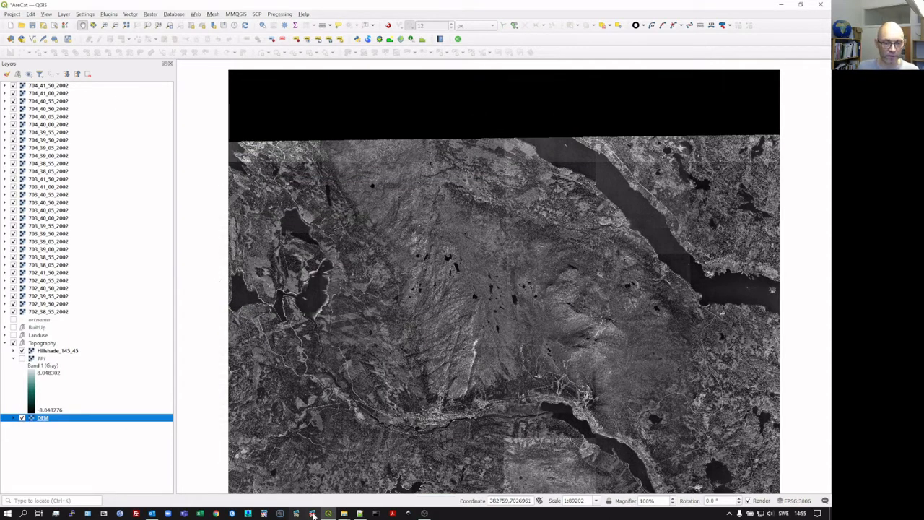
Switch to File Explorer, look through the elevation data folder's tiles in RawData, and return to QGIS.
click(344, 513)
click(391, 480)
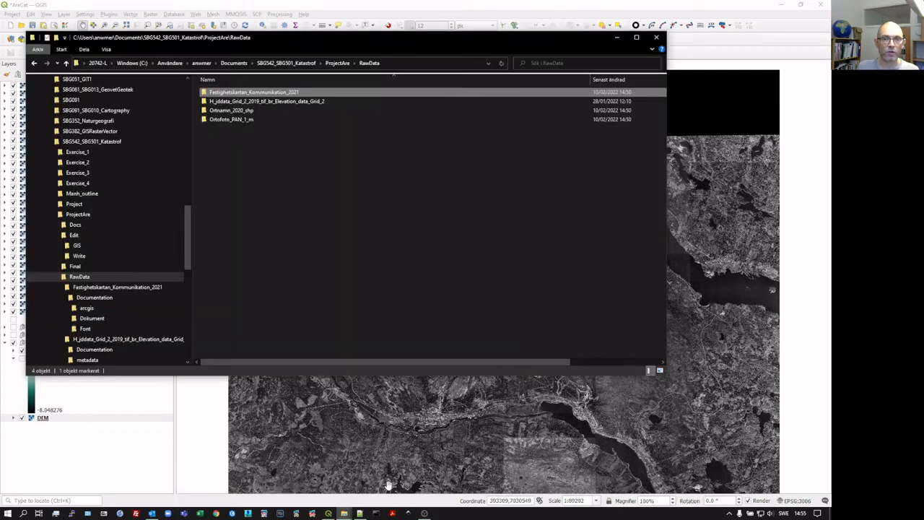
double_click(246, 102)
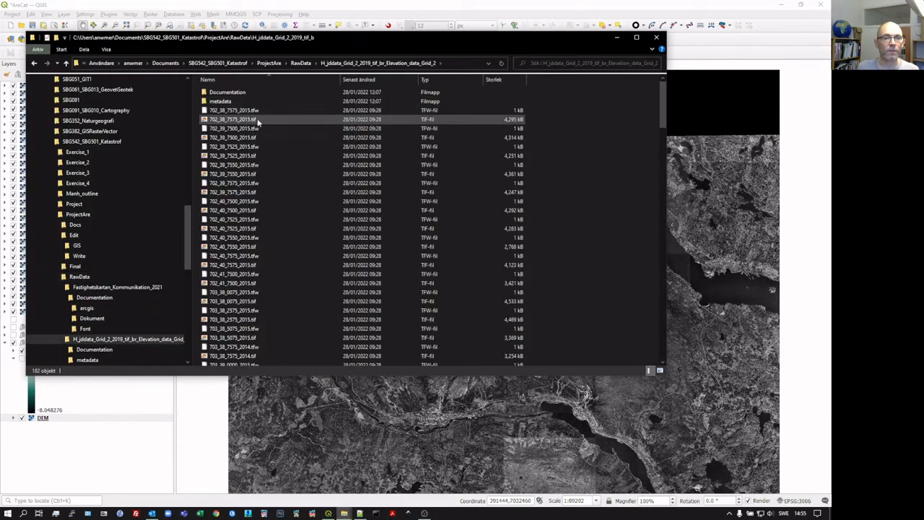
click(300, 63)
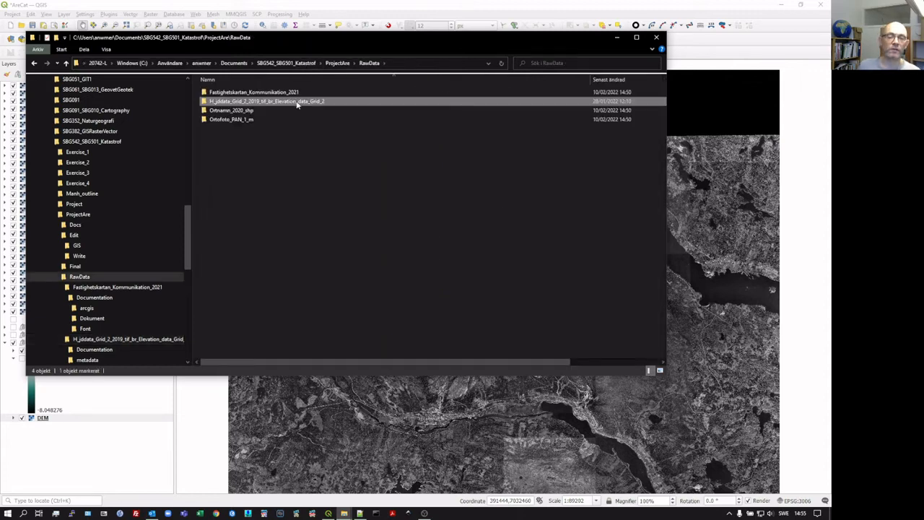
click(664, 14)
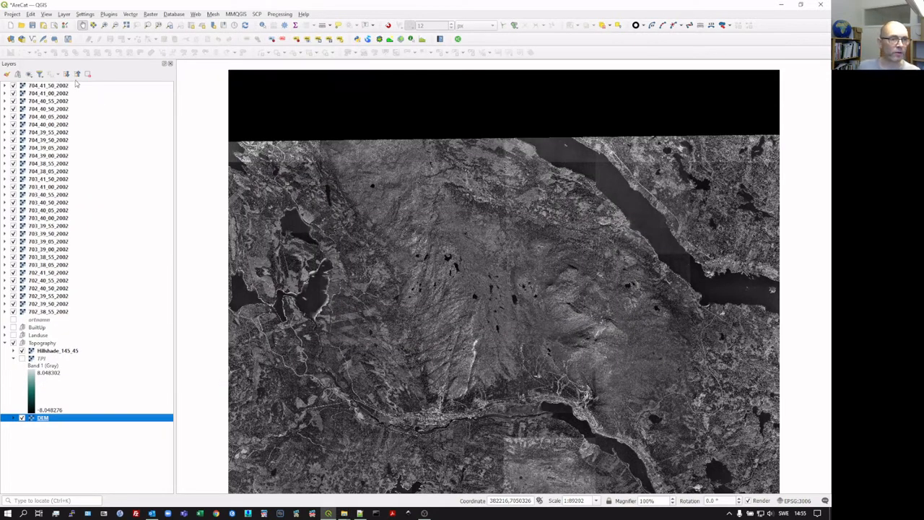
Start Build Virtual Raster with all orthophoto tiles as input layers, leaving out DEM, Hillshade_145_45 and TPI.
click(153, 14)
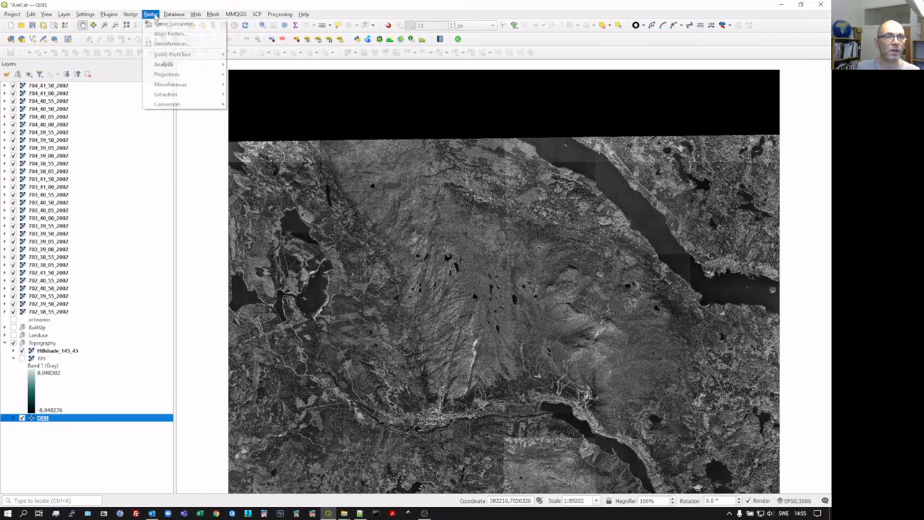
mouse_move(173, 95)
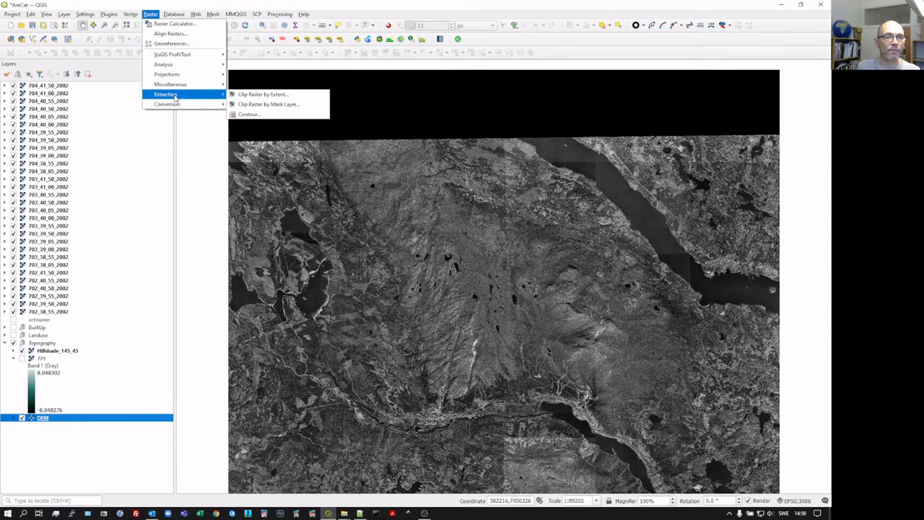
mouse_move(177, 76)
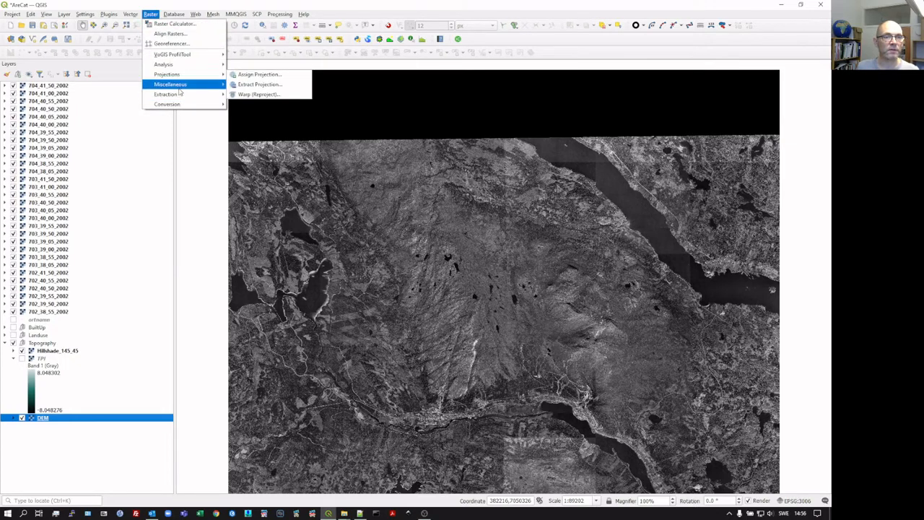
click(273, 85)
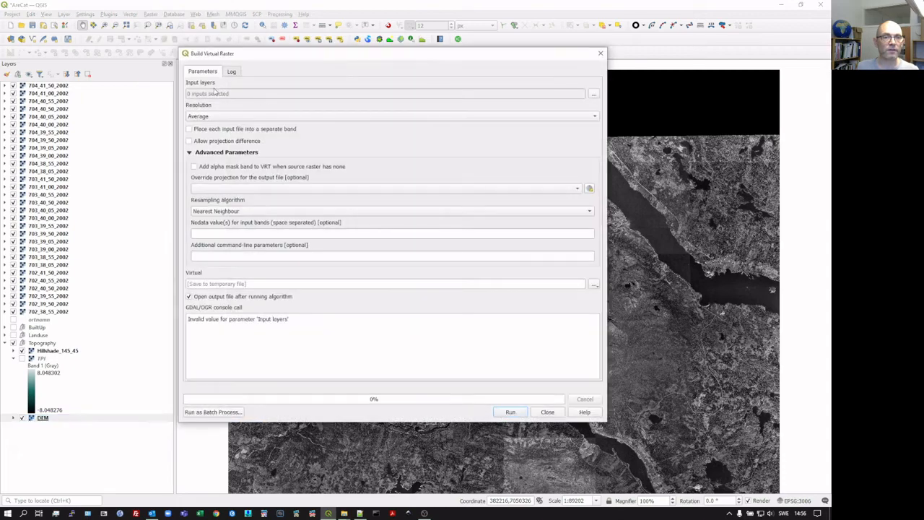
click(594, 95)
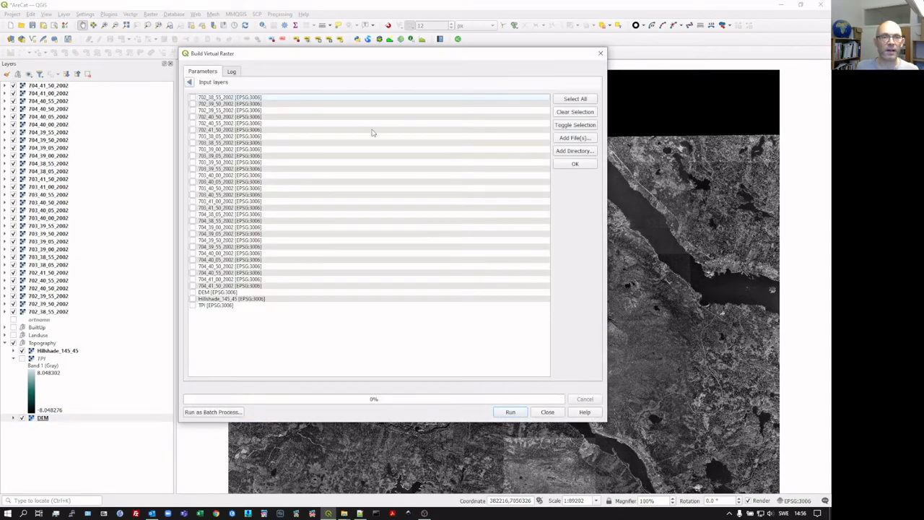
click(576, 101)
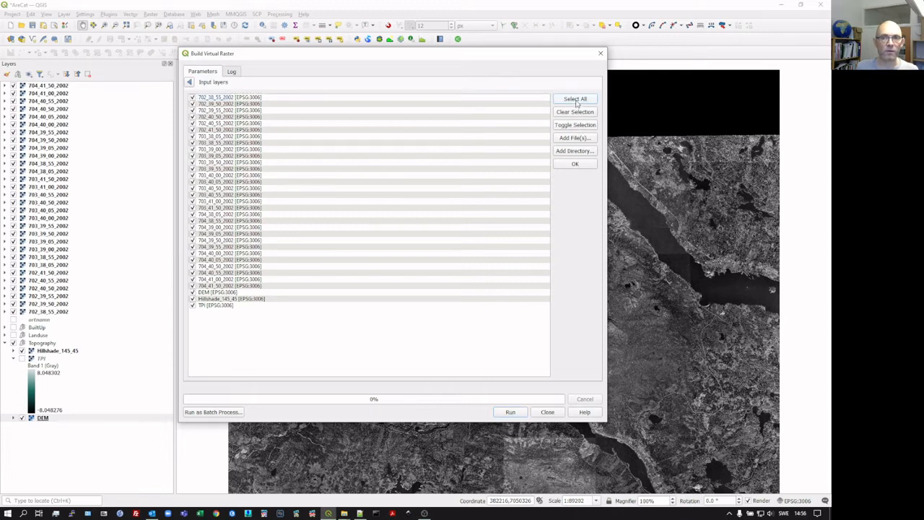
click(193, 305)
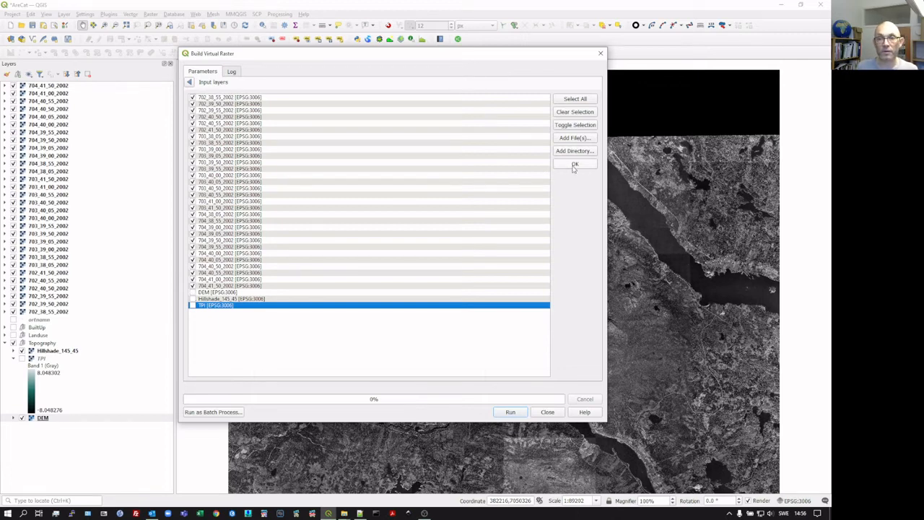
click(576, 165)
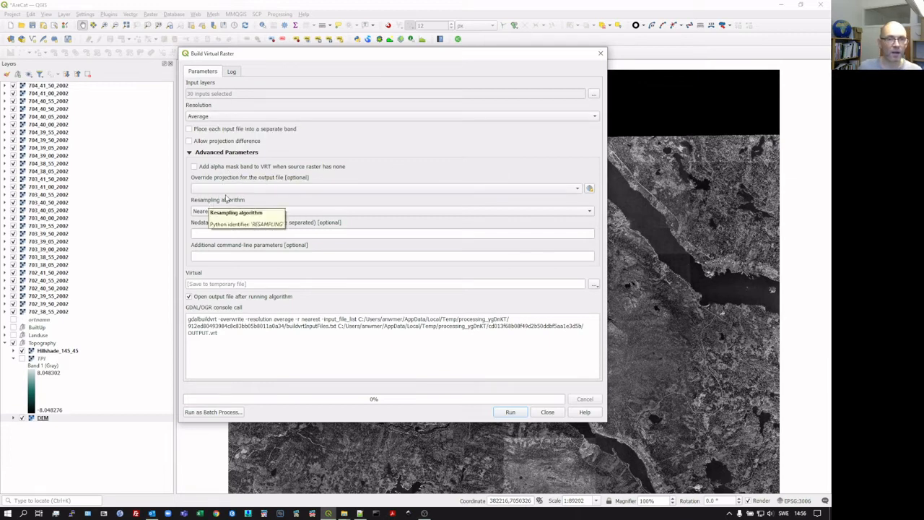
Override the output projection with the project CRS EPSG:3006 - SWEREF99 TM and set the output file to PAN.vrt in ProjectAre\Edit\GIS.
click(580, 189)
click(335, 200)
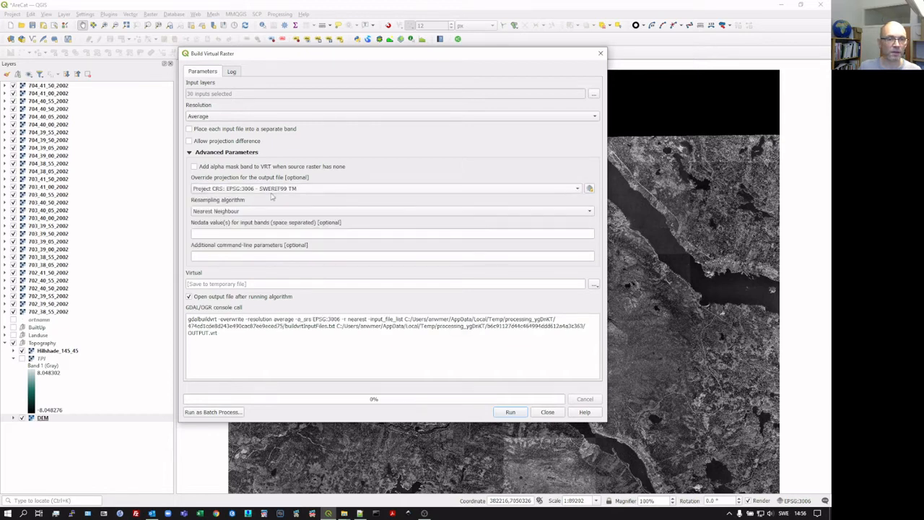
click(594, 286)
click(614, 304)
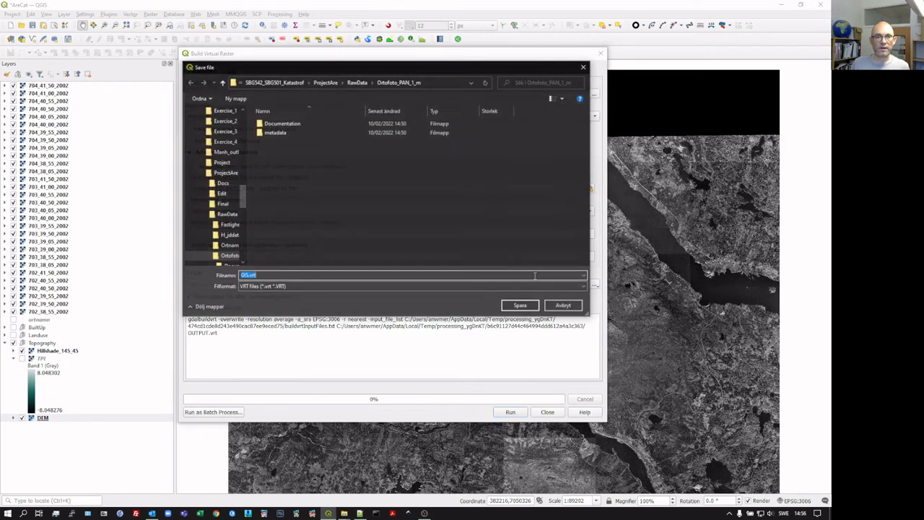
click(326, 81)
double_click(271, 133)
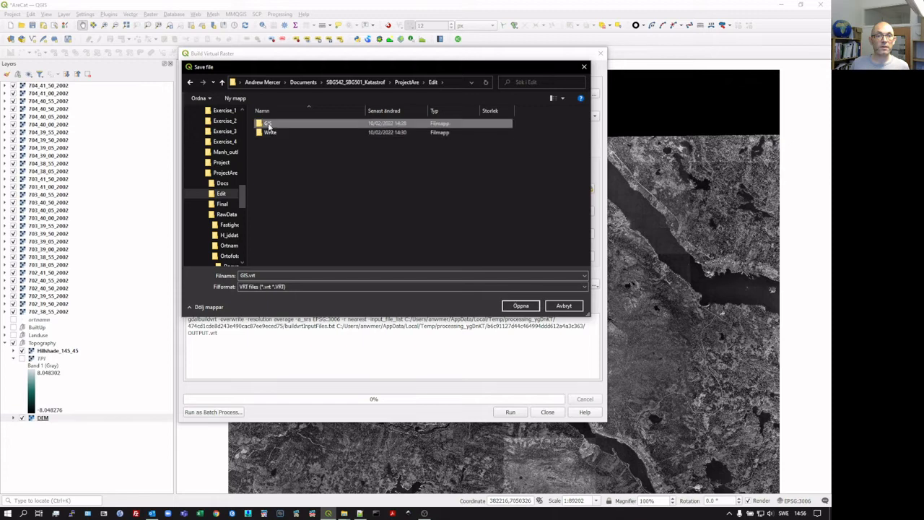
double_click(268, 123)
click(253, 275)
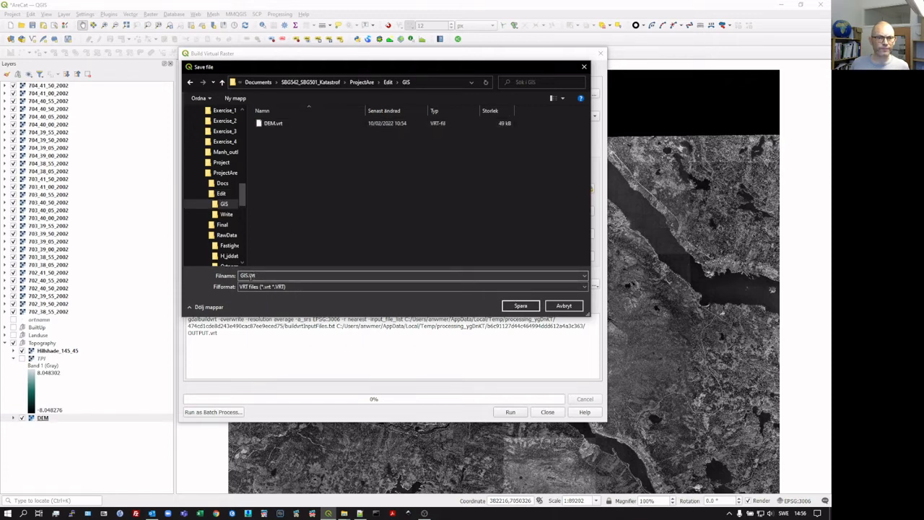
double_click(246, 276)
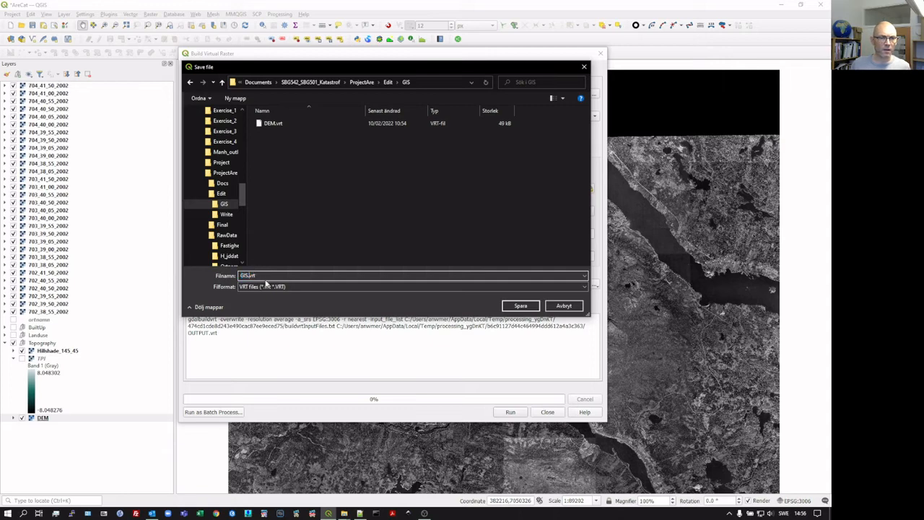
key(BackSpace)
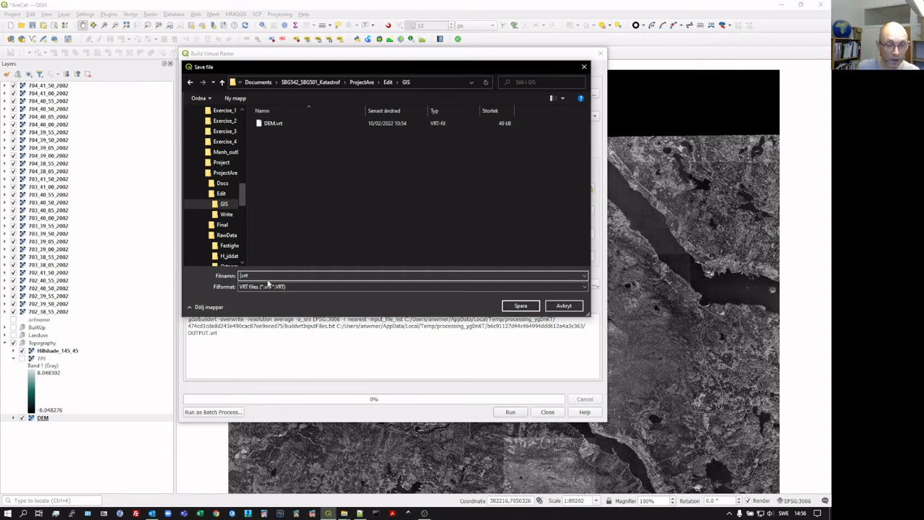
text(PAN)
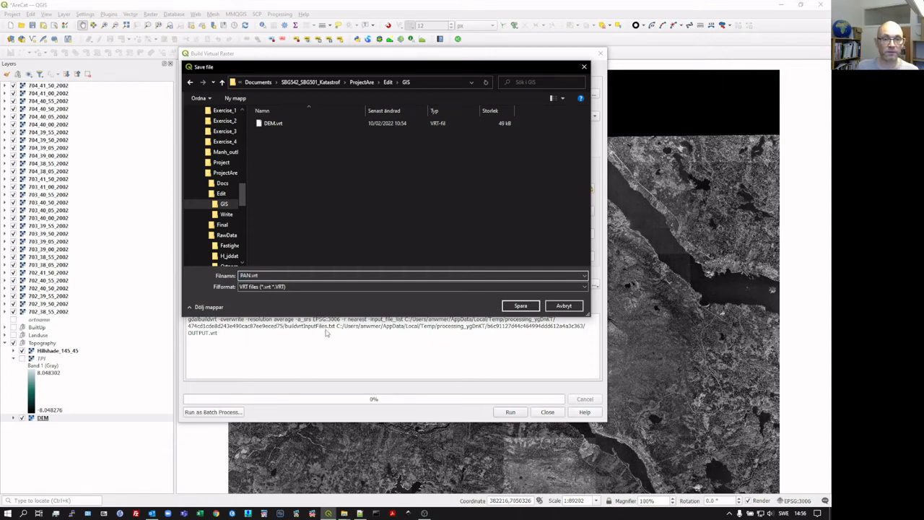
click(518, 306)
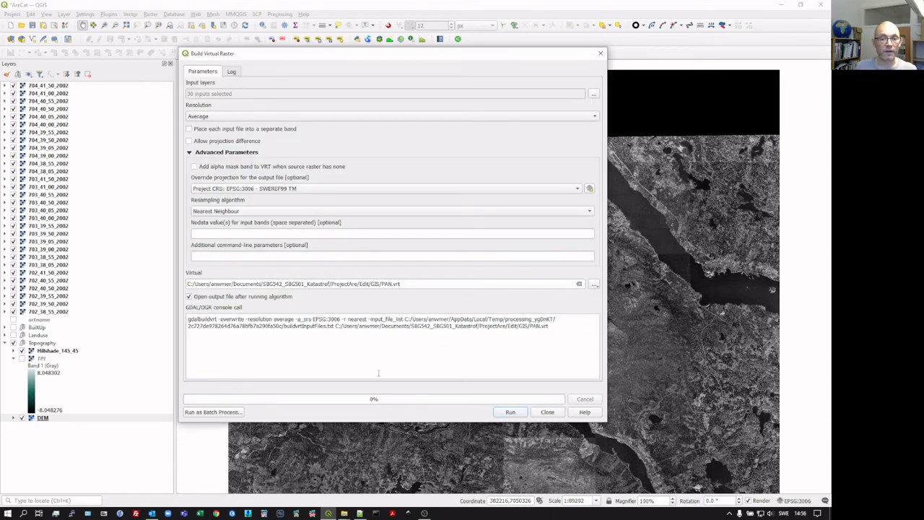
Build the PAN.vrt virtual raster and remove all individual orthophoto tile layers from the project.
click(510, 412)
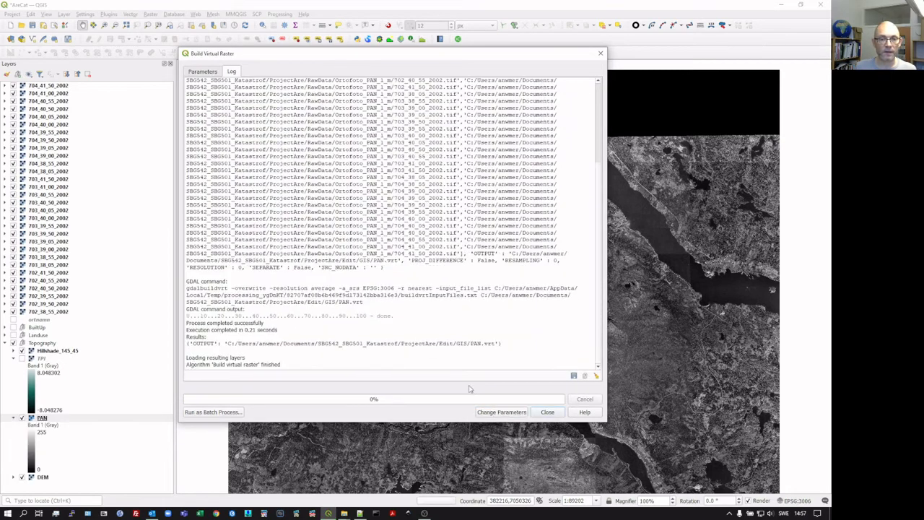
click(547, 413)
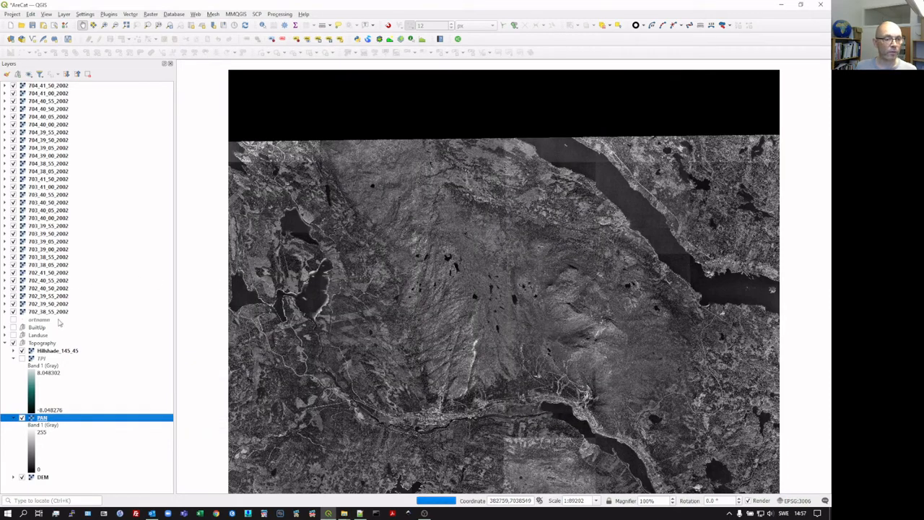
click(56, 313)
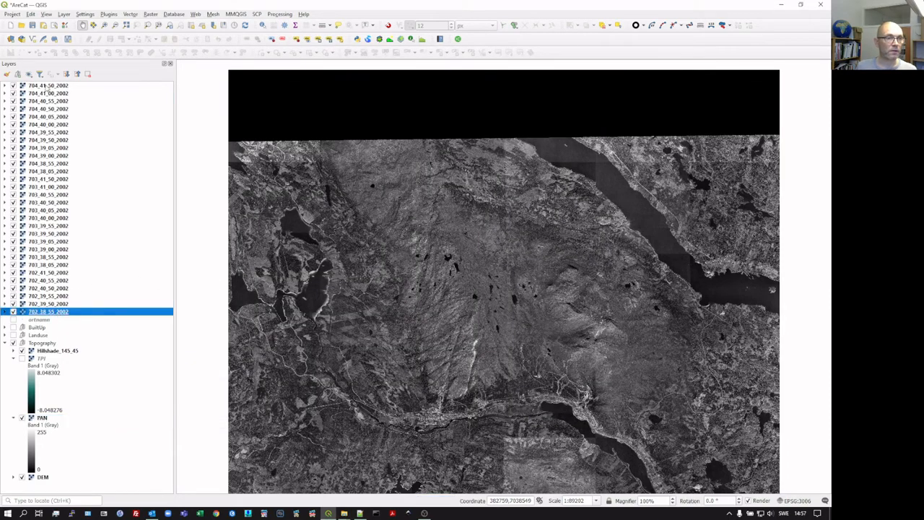
shift+click(47, 86)
right_click(46, 86)
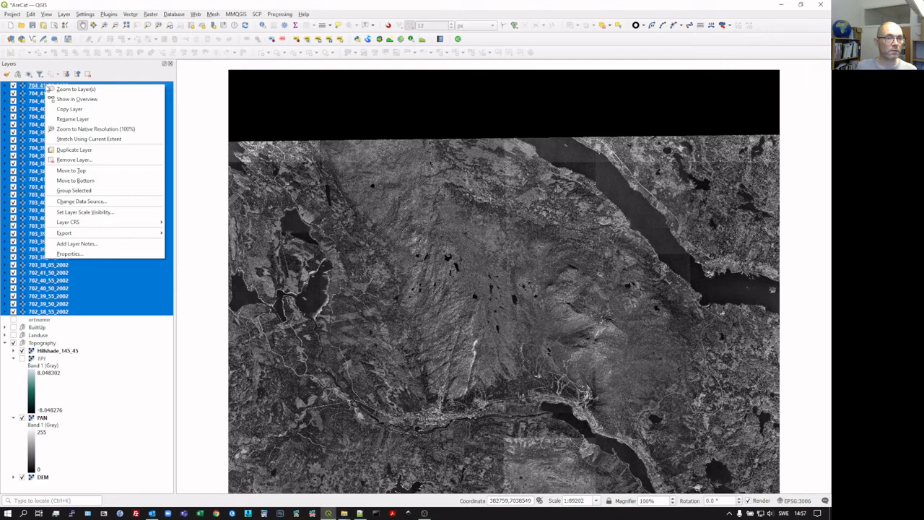
click(81, 160)
click(403, 266)
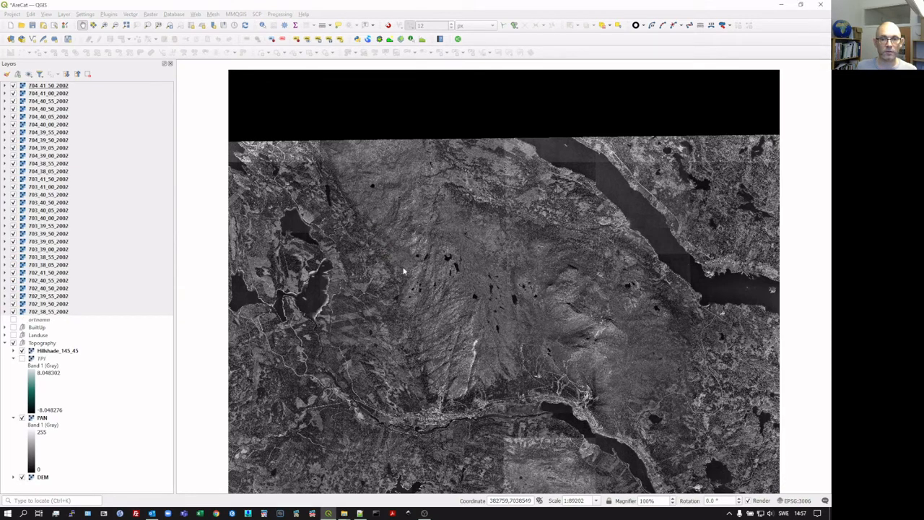
Move the PAN layer out of the Topography group to directly above it, and expand its legend.
drag(41, 186, 56, 109)
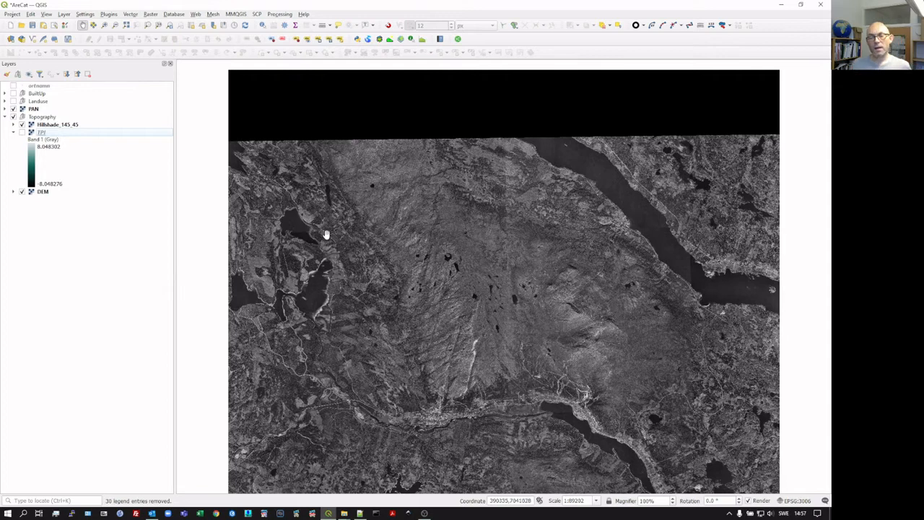
click(5, 109)
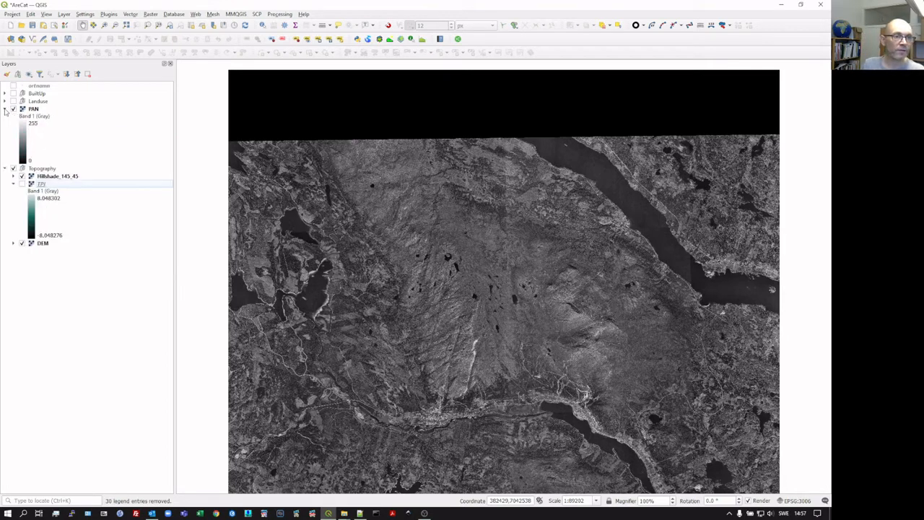
Hide the PAN layer, examine its source path in the layer properties, and show the layer again.
click(13, 109)
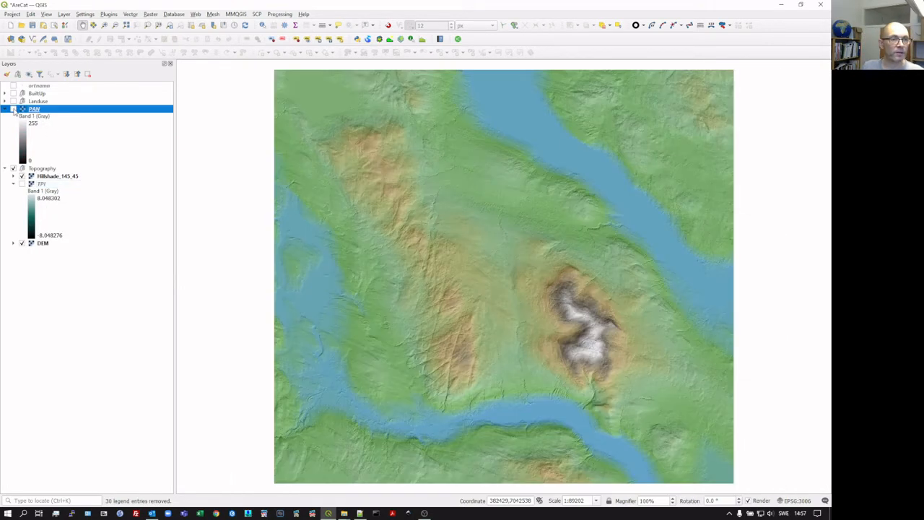
double_click(14, 109)
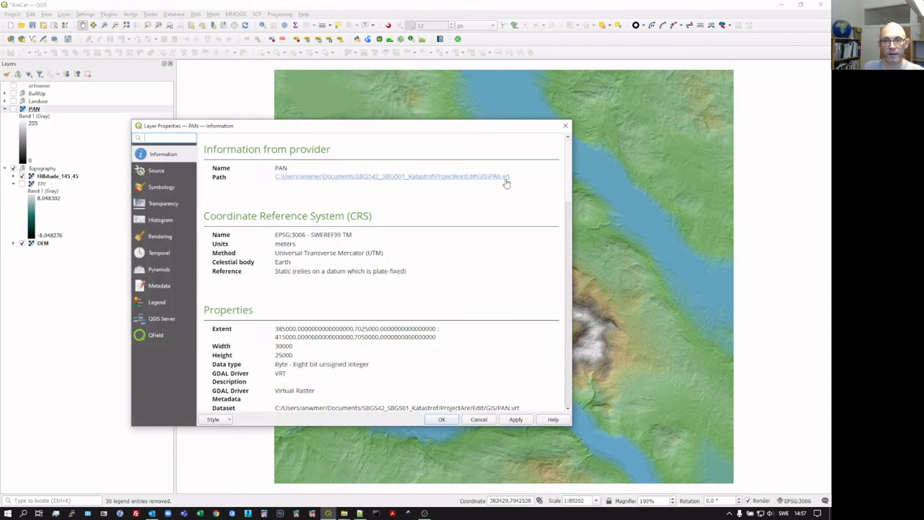
click(486, 421)
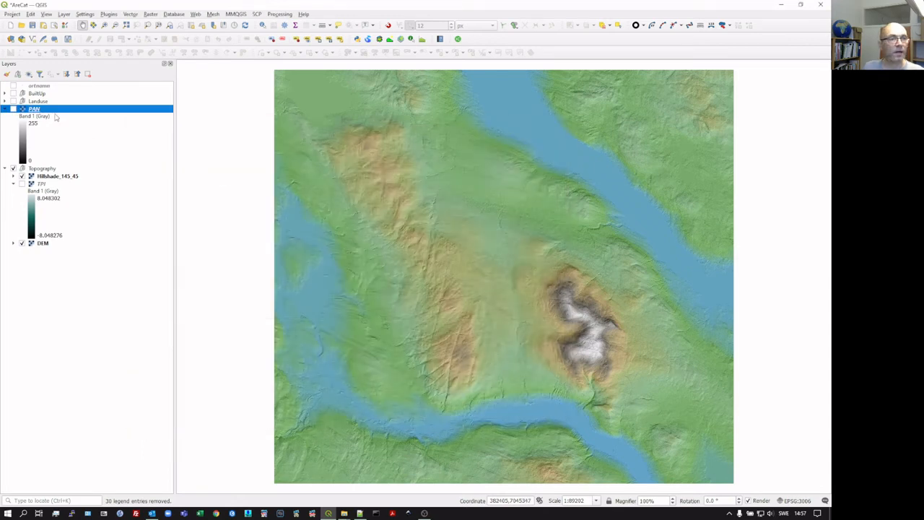
click(13, 109)
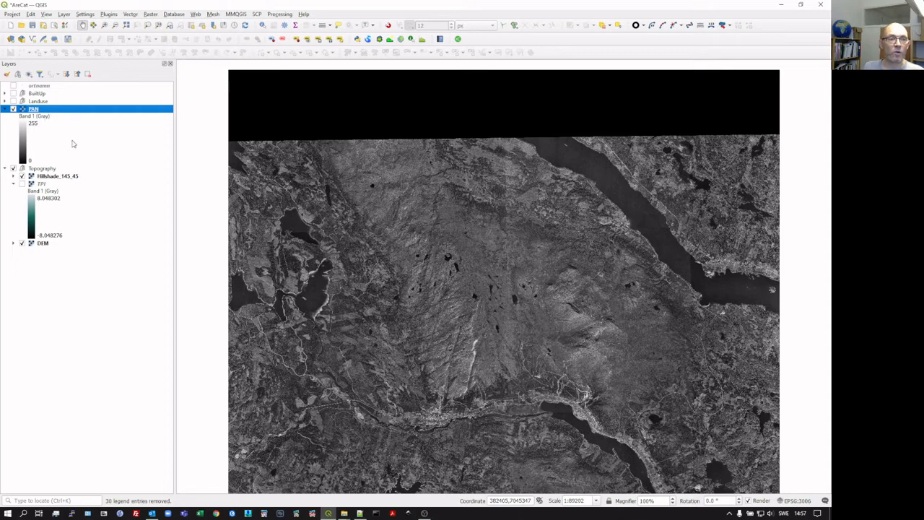
Switch to File Explorer, open PAN.vrt from ProjectAre\Edit\GIS in Notepad++, and look through its source file entries.
click(345, 514)
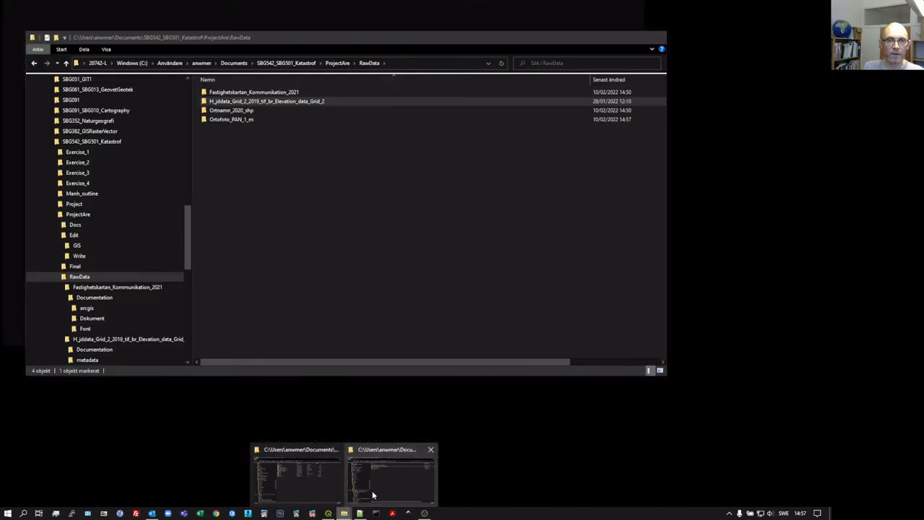
click(296, 487)
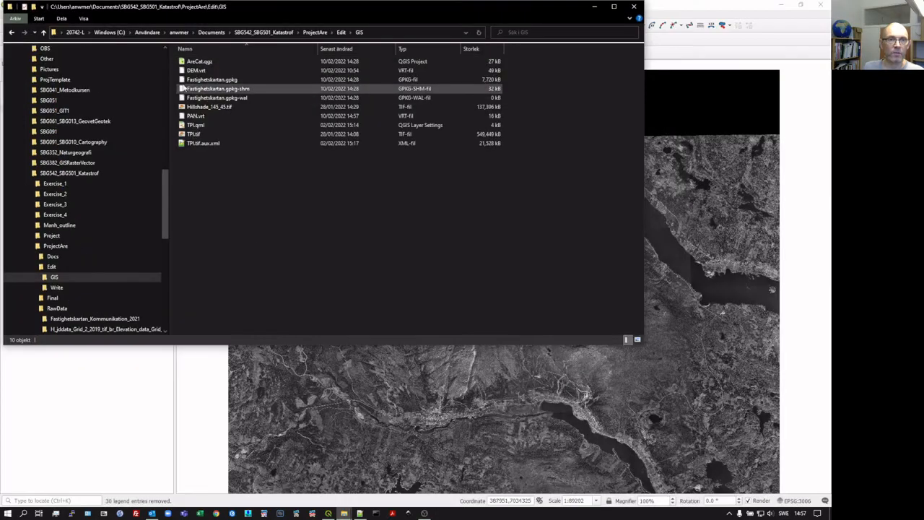
click(200, 116)
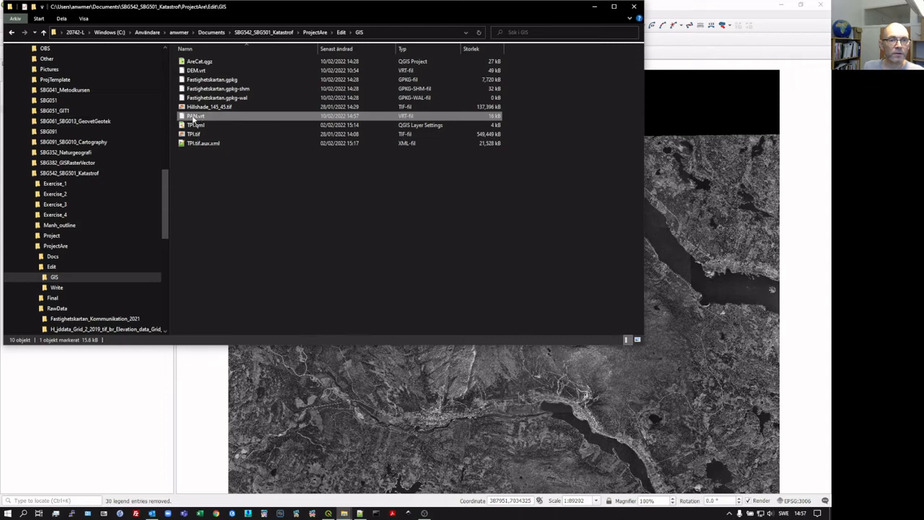
right_click(195, 115)
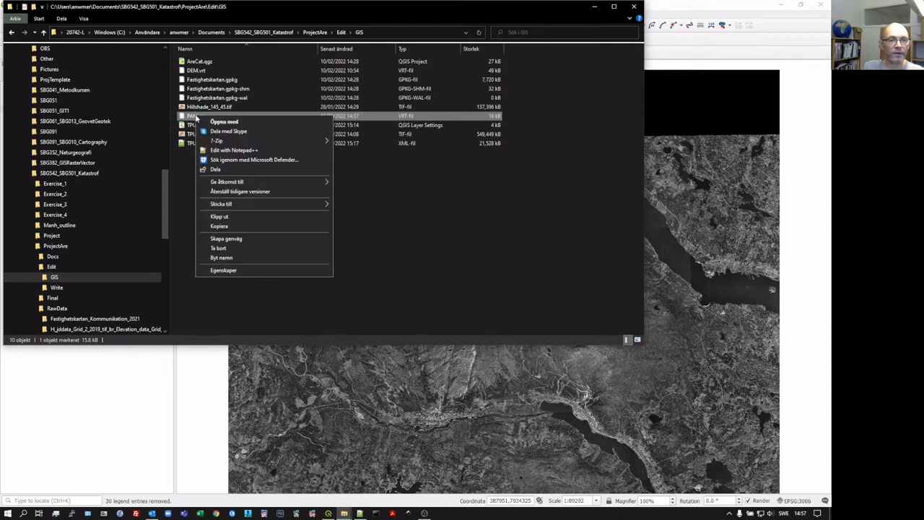
click(225, 151)
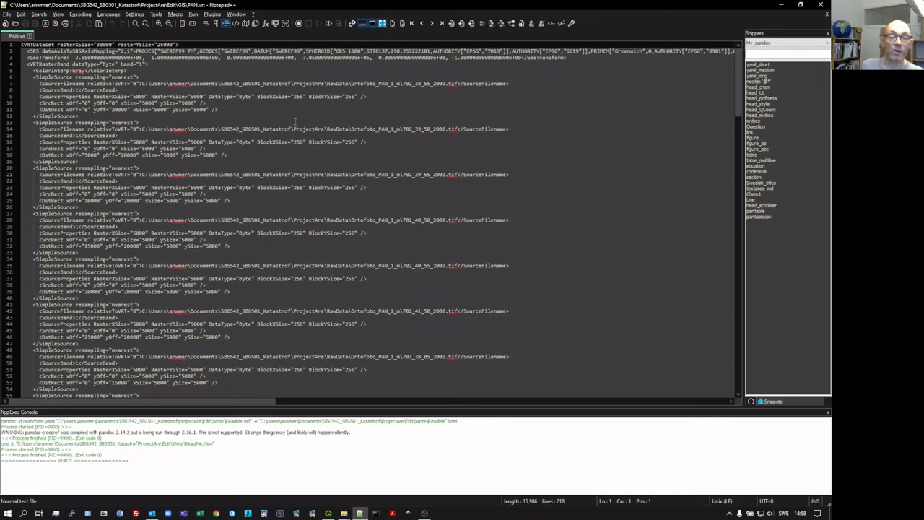
scroll(243, 174, down, 20)
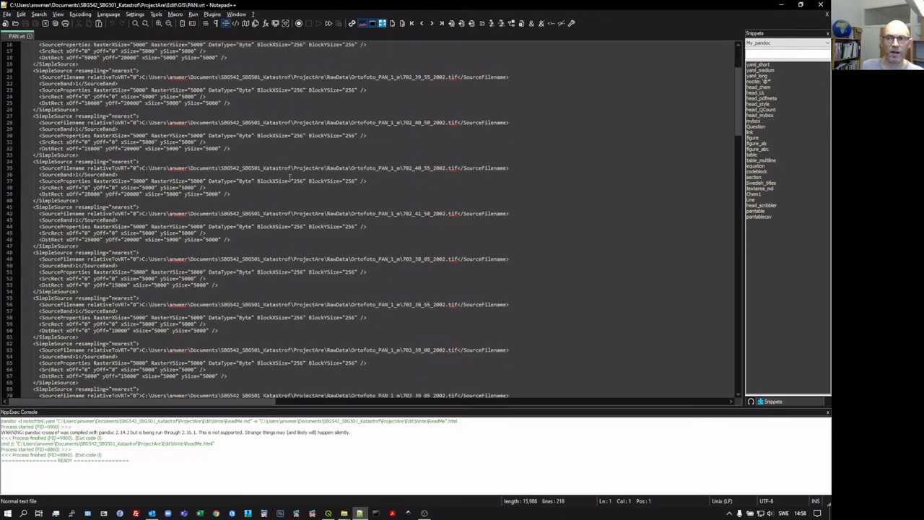
scroll(291, 177, up, 20)
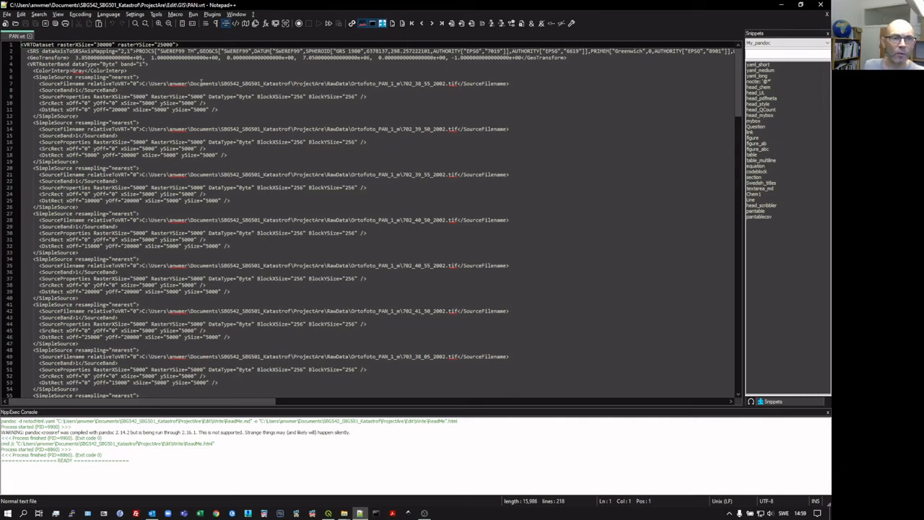
Close PAN.vrt in Notepad++ and quit QGIS without saving the project changes.
click(33, 36)
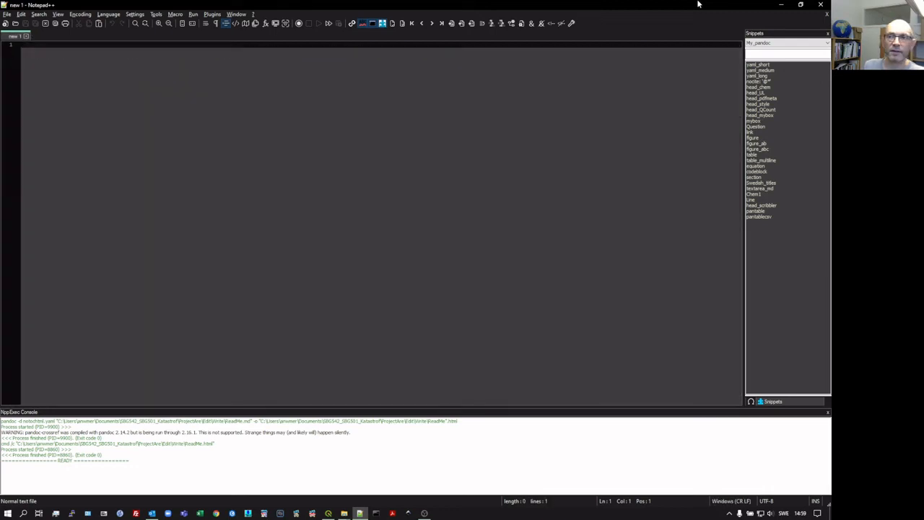
click(785, 7)
click(706, 44)
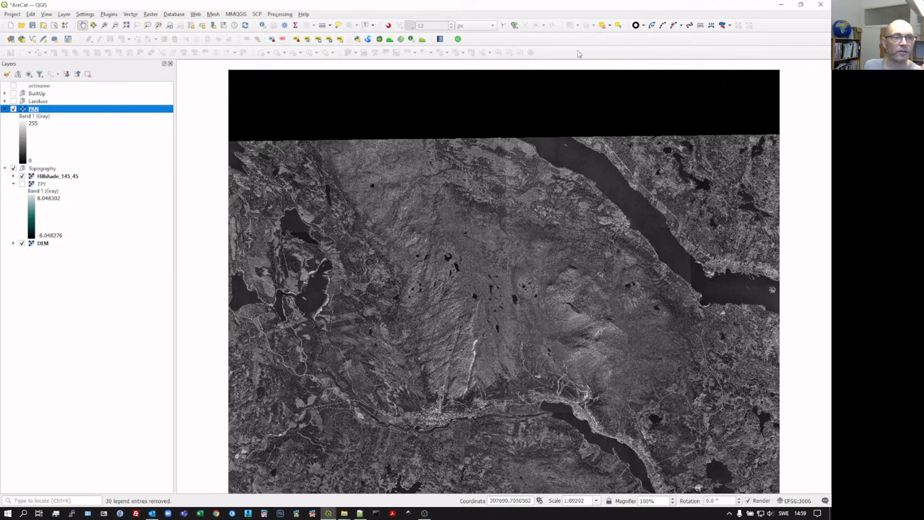
click(820, 5)
click(419, 267)
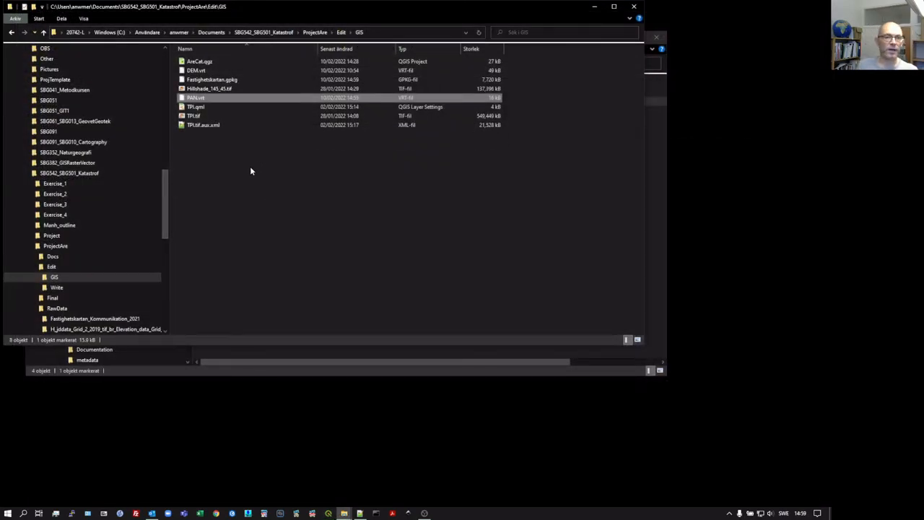
Reopen PAN.vrt from the Edit\GIS folder in Notepad++ and examine its band metadata and source paths.
right_click(206, 101)
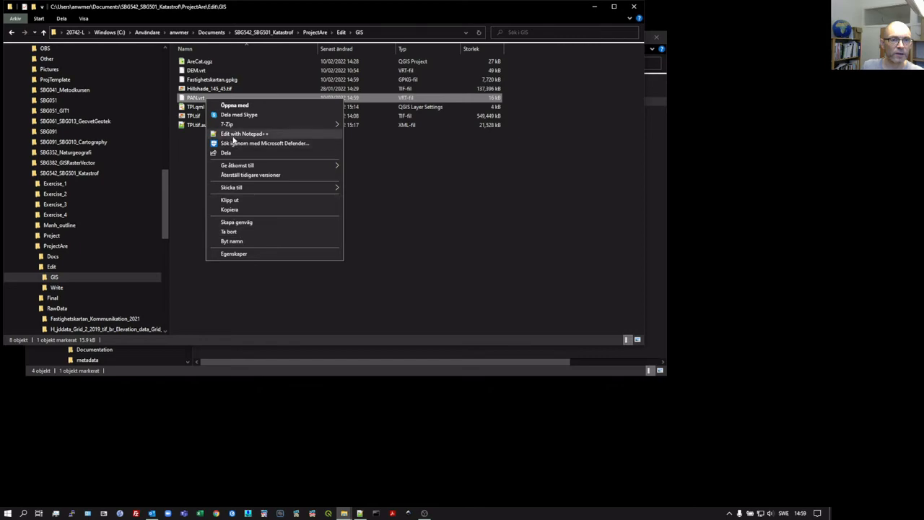
click(233, 135)
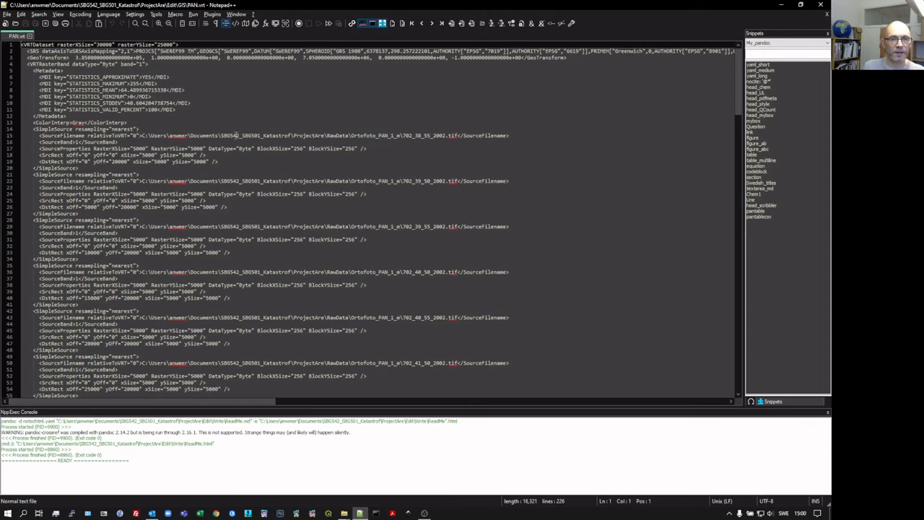
Return to File Explorer, open the elevation data folder in RawData, and compare its path with the Edit\GIS folder in the other window.
mouse_move(345, 514)
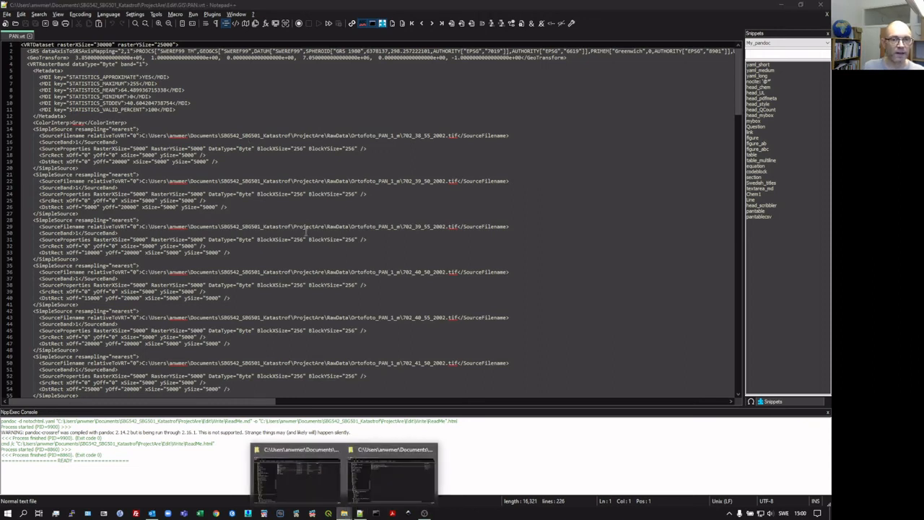
click(313, 470)
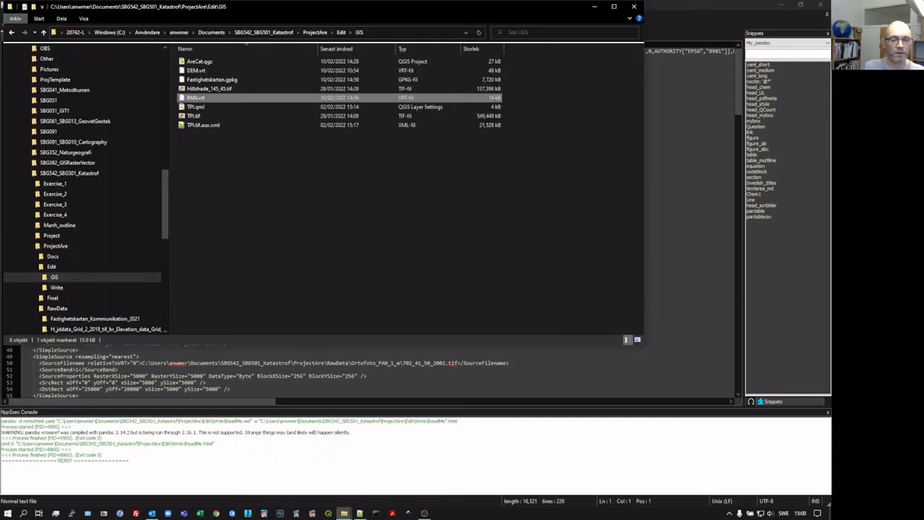
mouse_move(344, 514)
click(389, 473)
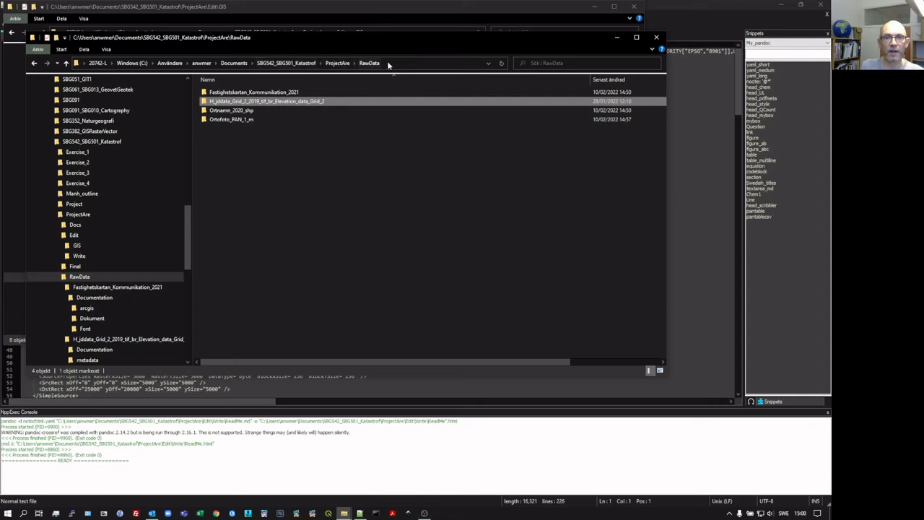
double_click(263, 102)
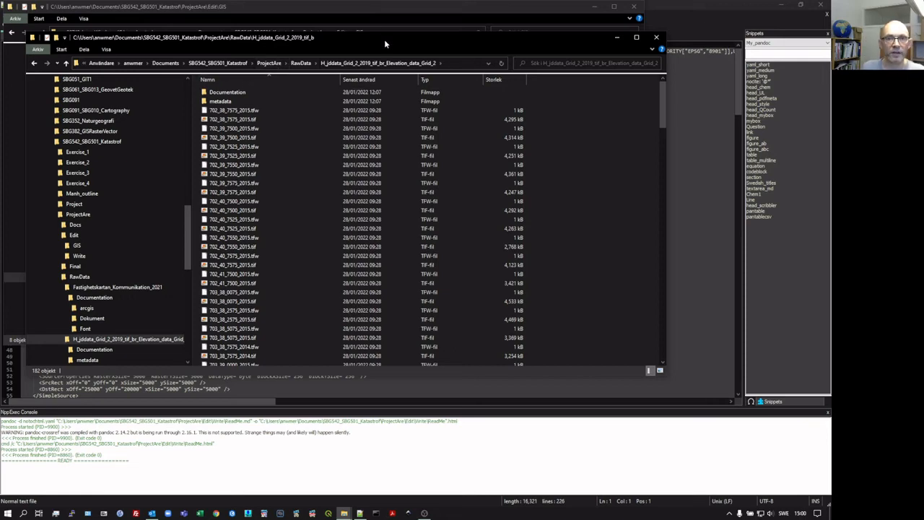
drag(382, 36, 456, 123)
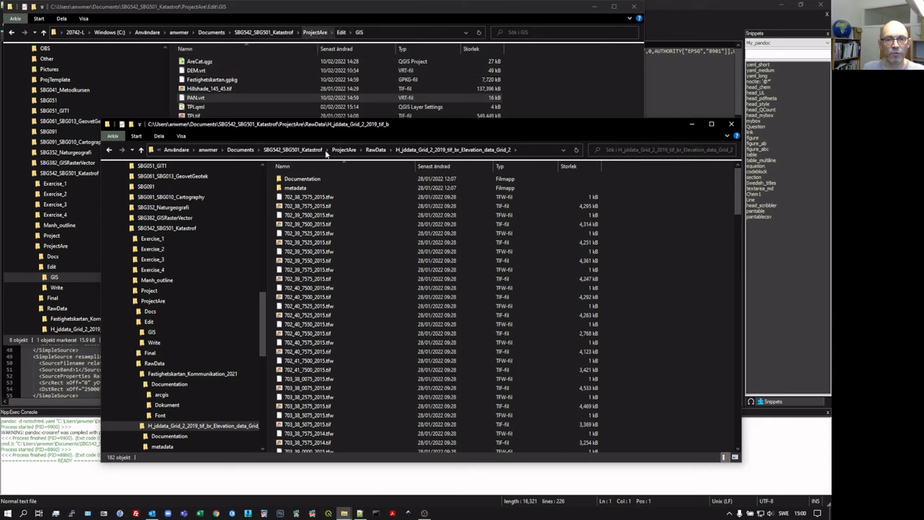
click(343, 34)
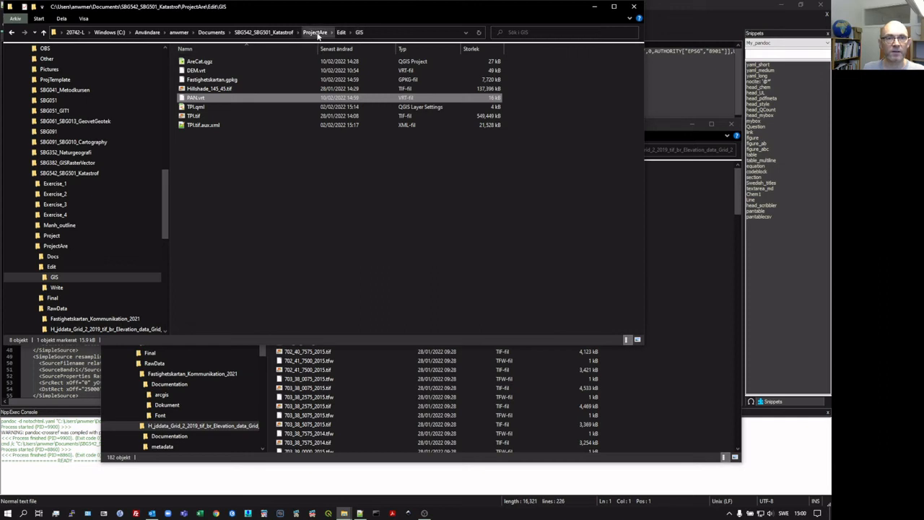
click(689, 194)
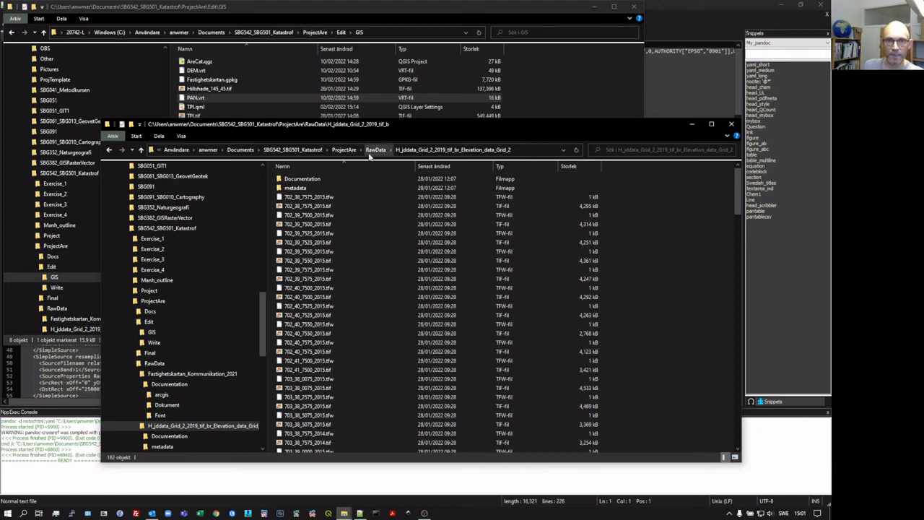
Trace the relative path from Edit\GIS up to ProjectAre and down into RawData's H_jddata_Grid_2_2019_tif_br_Elevation_data_Grid_2 folder.
click(337, 22)
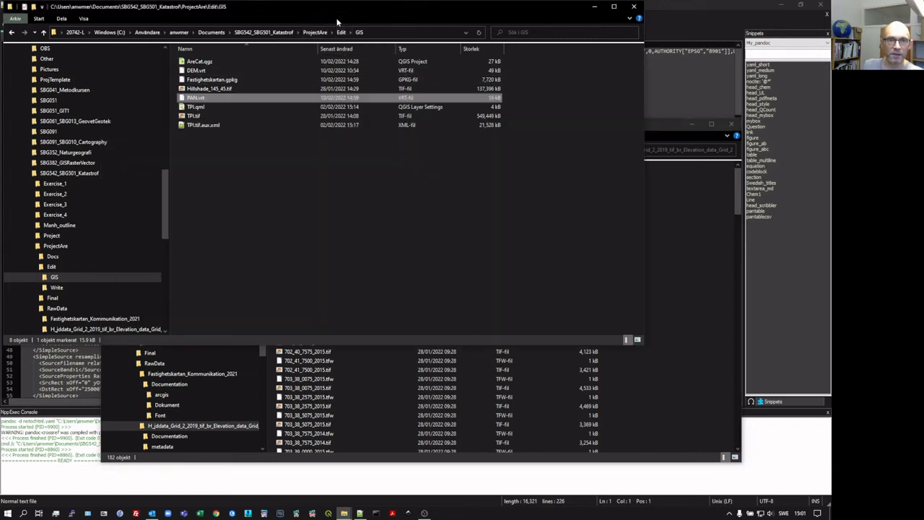
click(343, 33)
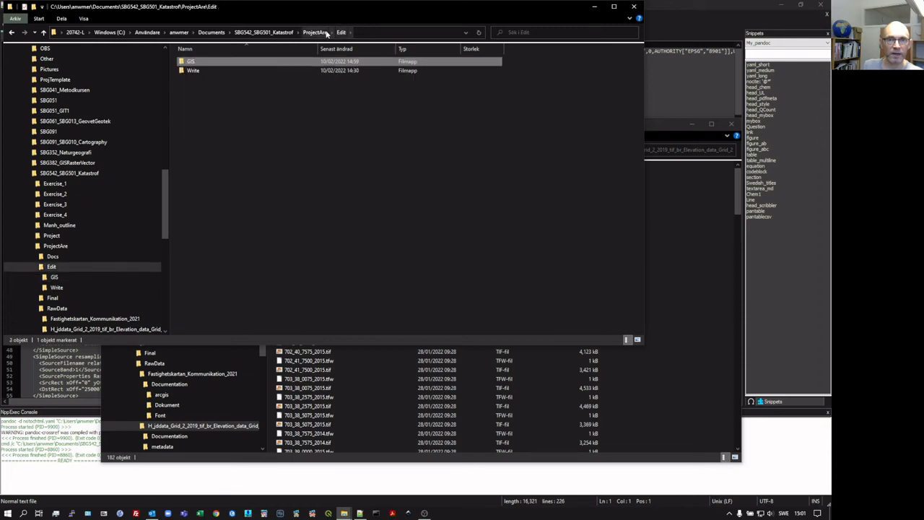
click(318, 32)
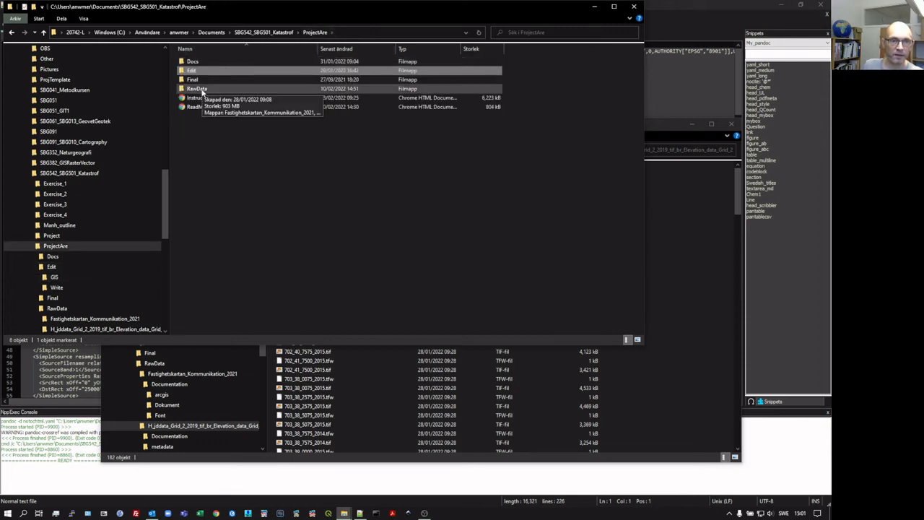
double_click(201, 89)
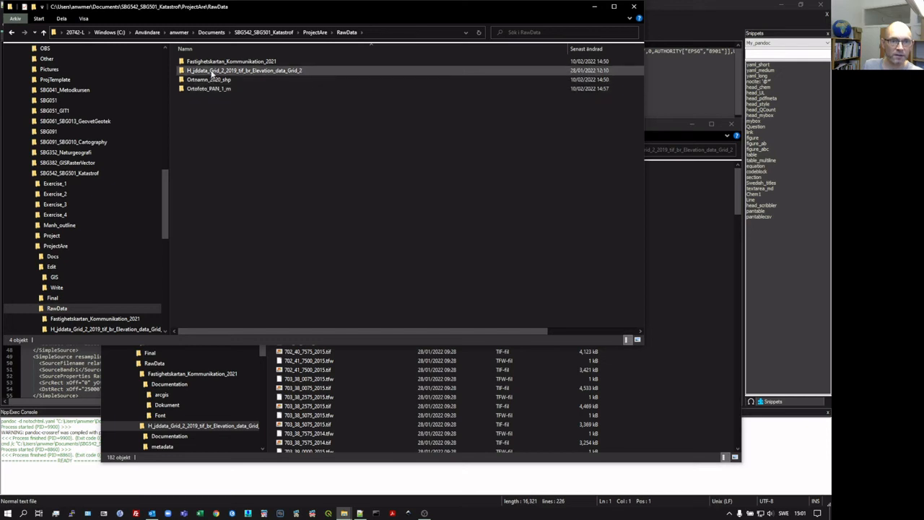
double_click(213, 71)
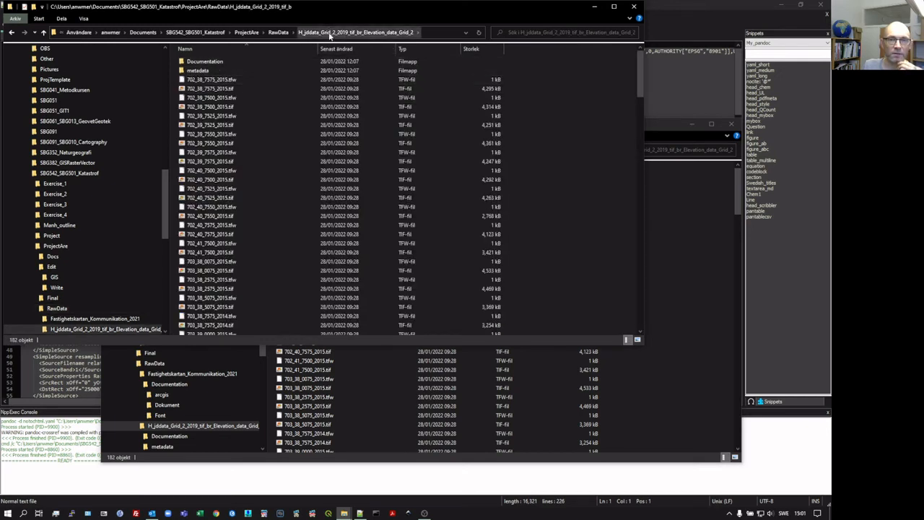
Go back up to the ProjectAre folder in File Explorer and open its Edit\GIS subfolder.
click(249, 33)
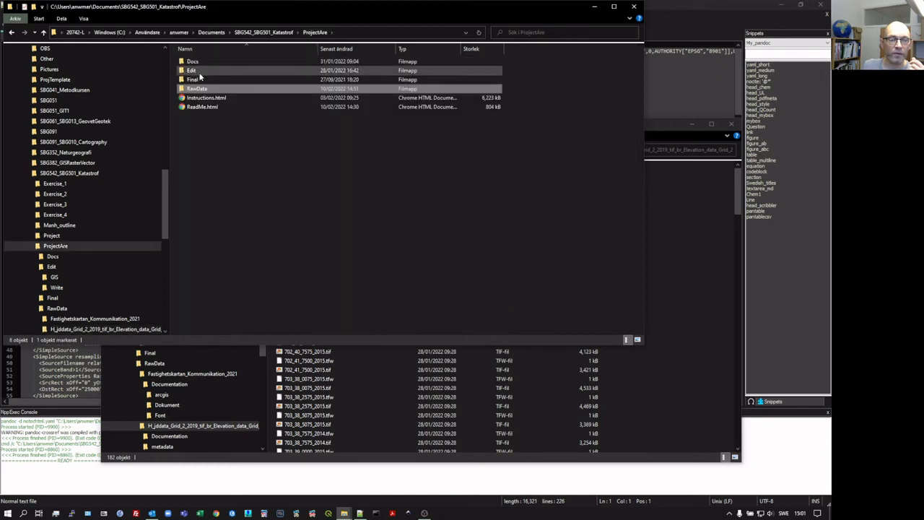
double_click(199, 71)
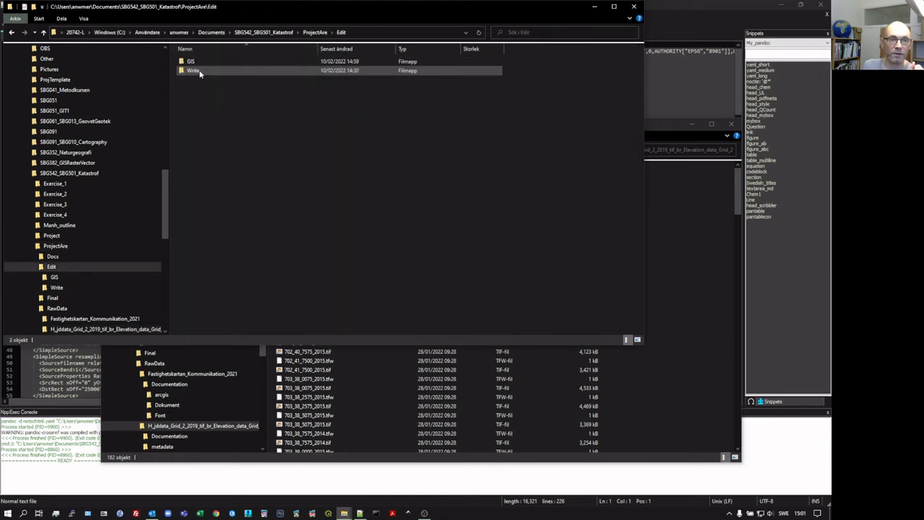
double_click(200, 62)
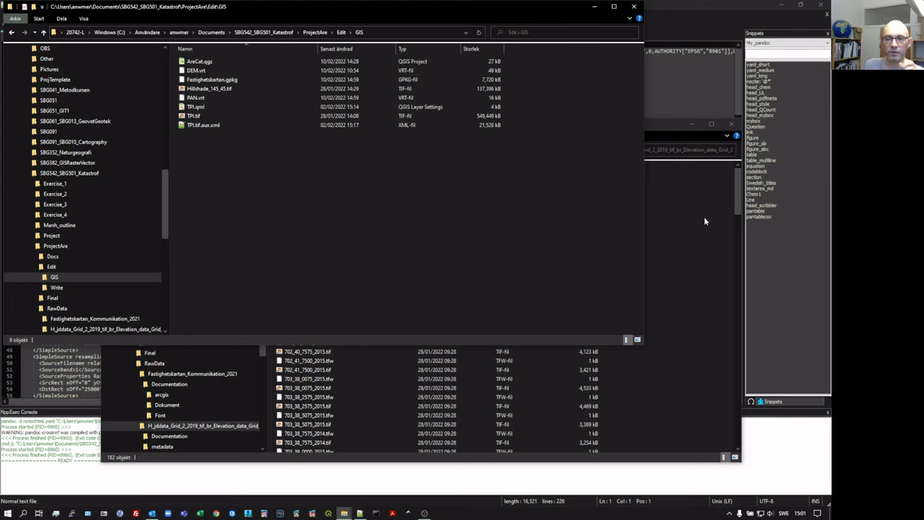
Switch to PAN.vrt in Notepad++ and set up a replacement that searches for the first source path from relativeToVRT="0"> through ProjectAre.
click(669, 4)
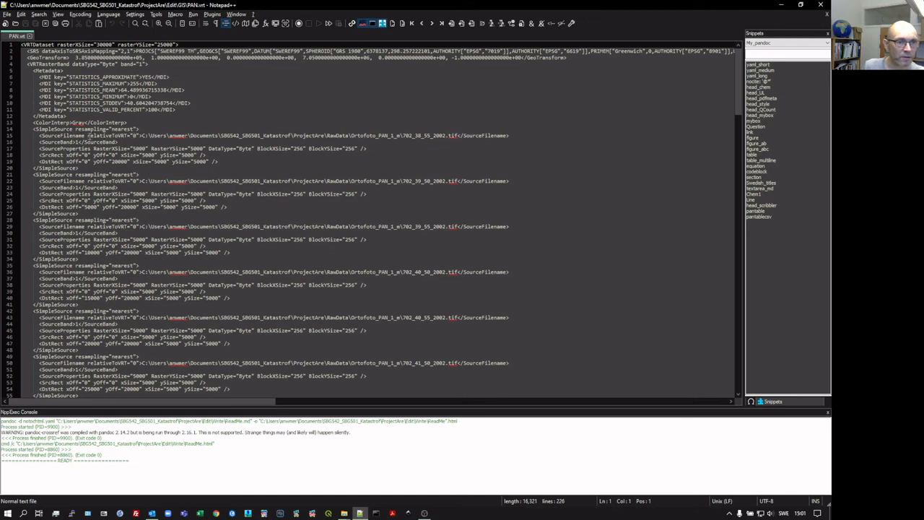
drag(86, 135, 325, 135)
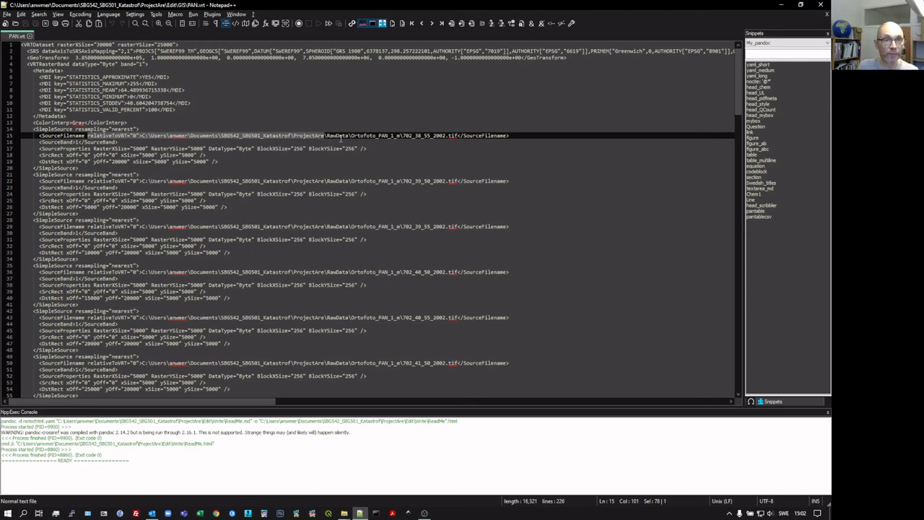
key(ctrl+f)
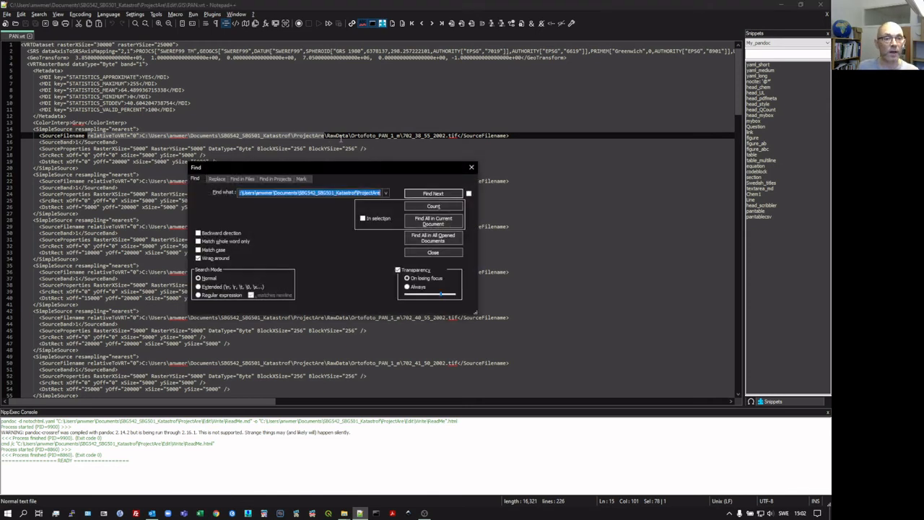
click(219, 179)
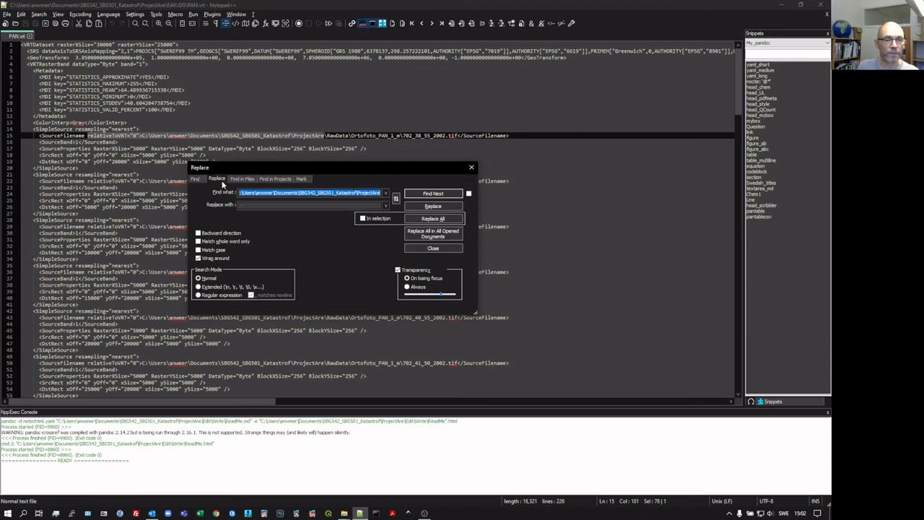
click(288, 205)
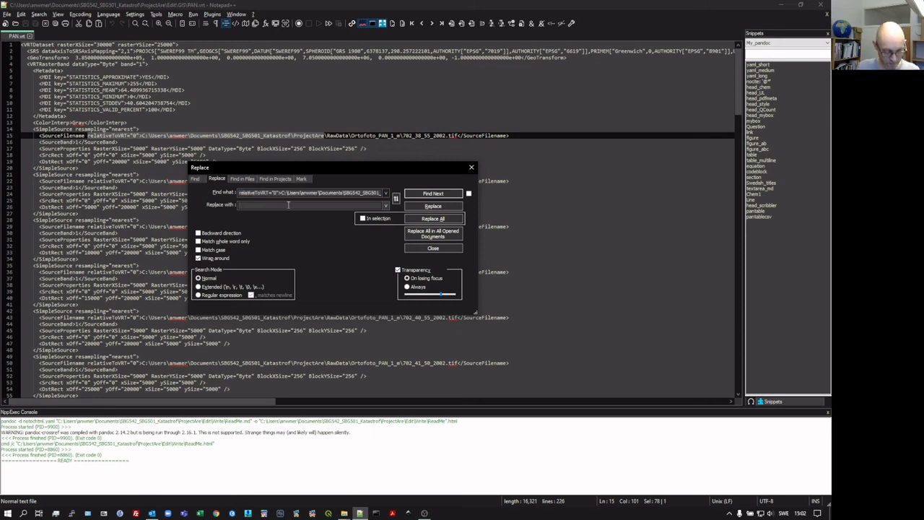
Replace every absolute source path prefix in PAN.vrt with relativeToVRT="1">..\.. so the tiles are referenced relative to the file.
text(C:\Users\anwmer\Documents\SBG542_SBG501_Katastrof\ProjectAre)
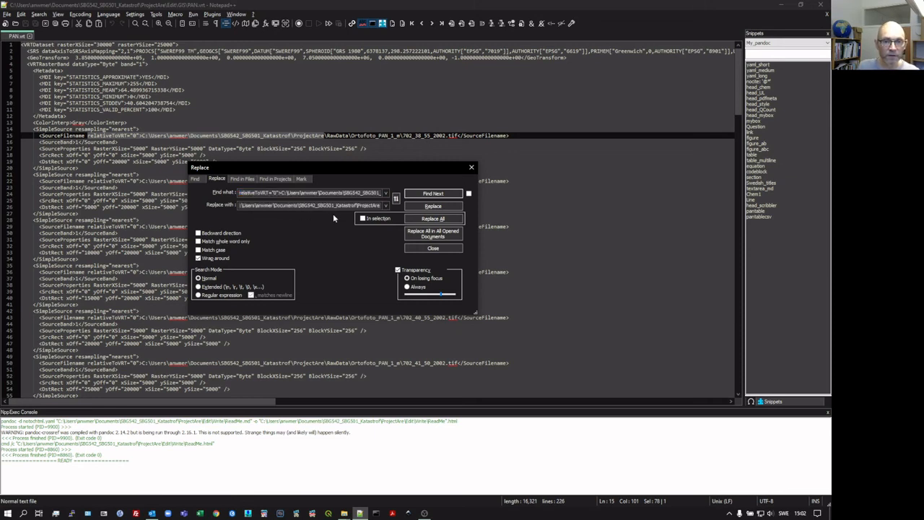
key(BackSpace)
key(BackSpace)
key(BackSpace)
key(BackSpace)
key(BackSpace)
key(BackSpace)
key(BackSpace)
key(BackSpace)
key(BackSpace)
key(BackSpace)
key(BackSpace)
key(BackSpace)
key(BackSpace)
key(BackSpace)
key(BackSpace)
key(BackSpace)
key(BackSpace)
key(BackSpace)
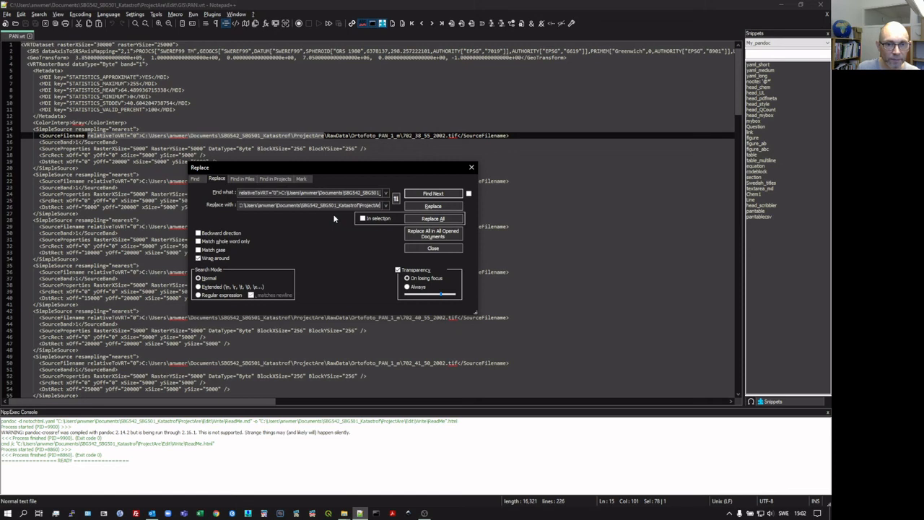
key(BackSpace)
key(BackSpace)
key(BackSpace)
key(BackSpace)
key(BackSpace)
key(BackSpace)
key(BackSpace)
key(BackSpace)
key(BackSpace)
key(BackSpace)
key(BackSpace)
key(BackSpace)
key(BackSpace)
key(BackSpace)
key(BackSpace)
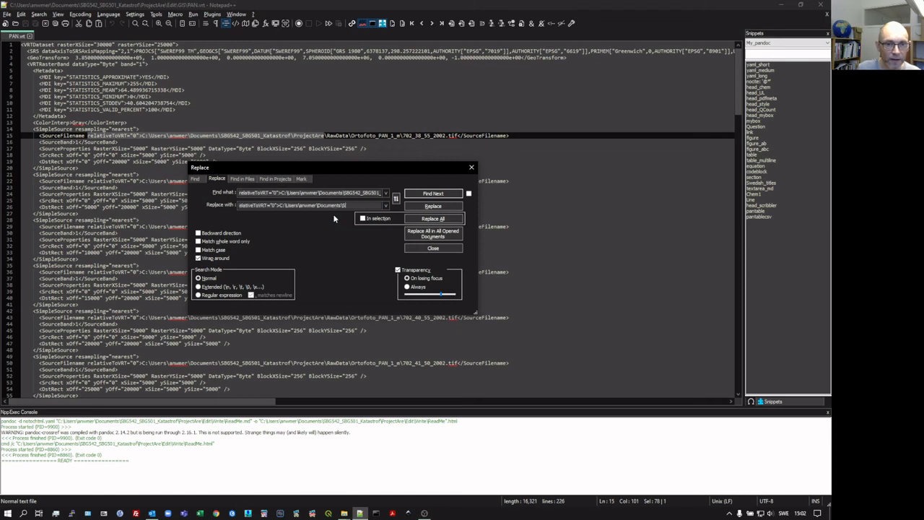
key(BackSpace)
key(BackSpace)
key(BackSpace)
key(BackSpace)
key(BackSpace)
key(BackSpace)
key(BackSpace)
key(BackSpace)
key(BackSpace)
key(BackSpace)
key(BackSpace)
key(BackSpace)
key(BackSpace)
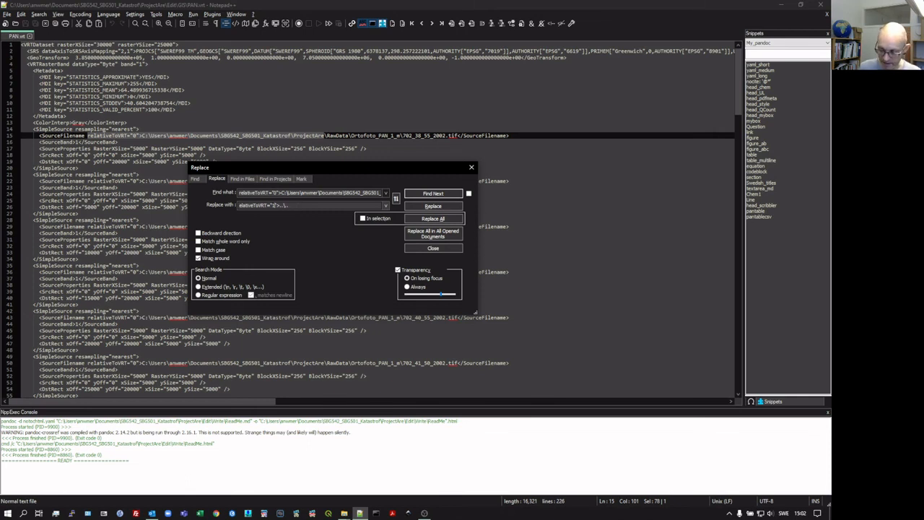
text(r)
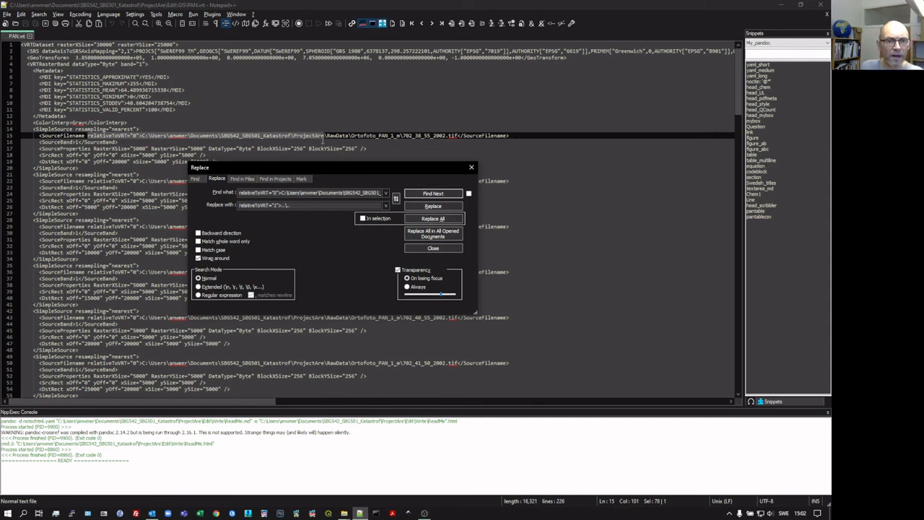
click(431, 219)
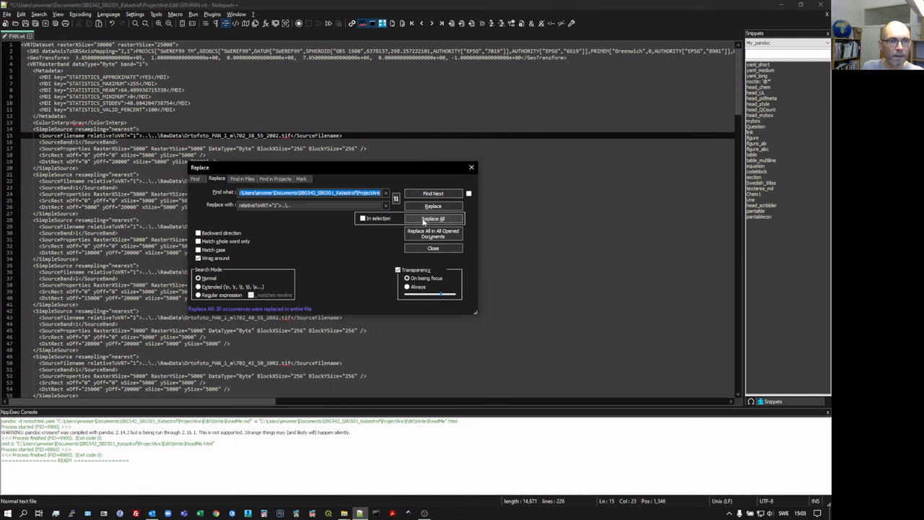
Save the edited PAN.vrt and close Notepad++.
click(472, 167)
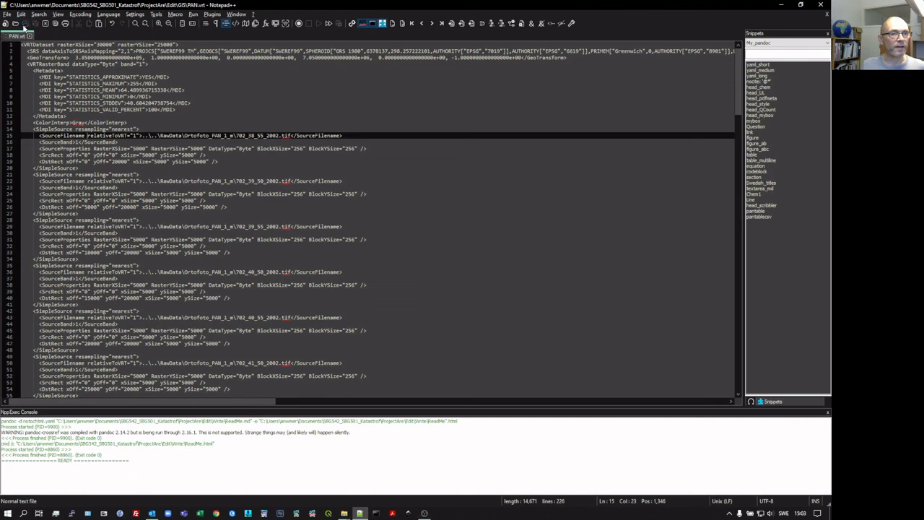
click(818, 5)
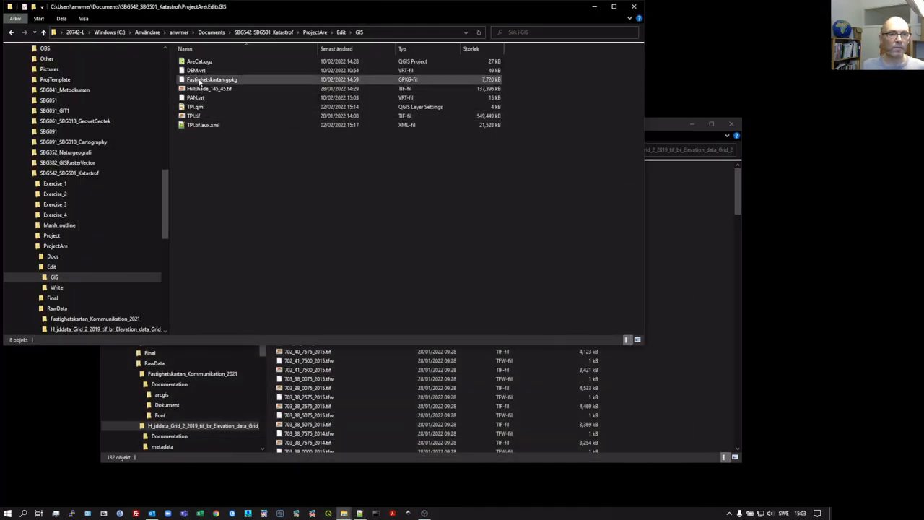
Open the AreCat.qgz project in QGIS and add PAN.vrt from ProjectAre\Edit\GIS as a raster layer.
click(196, 62)
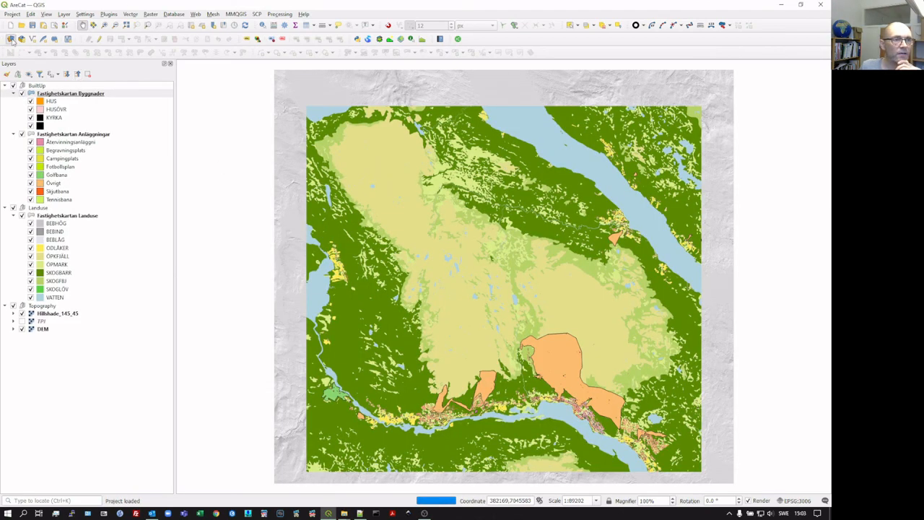
click(11, 39)
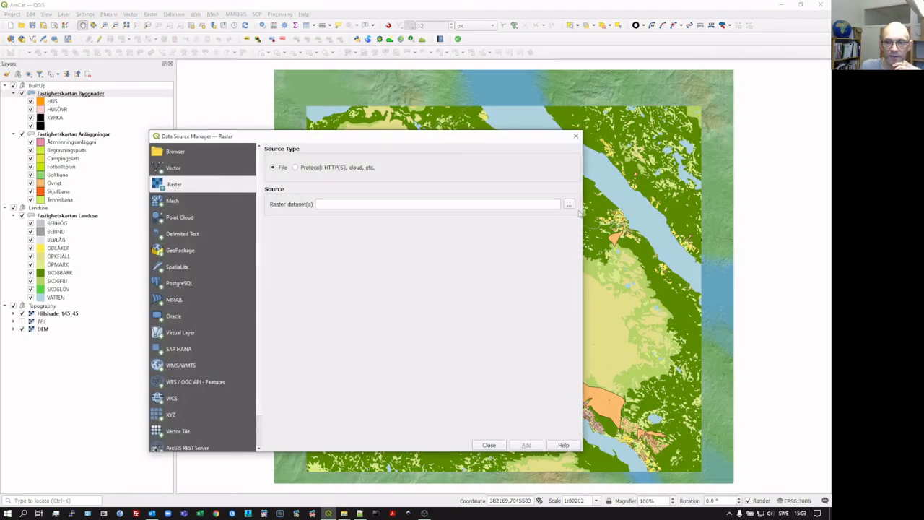
click(569, 205)
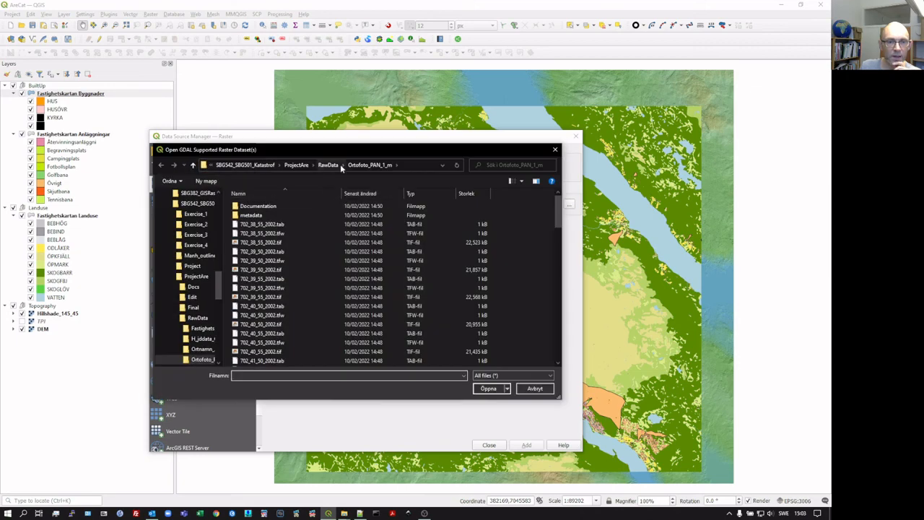
click(297, 164)
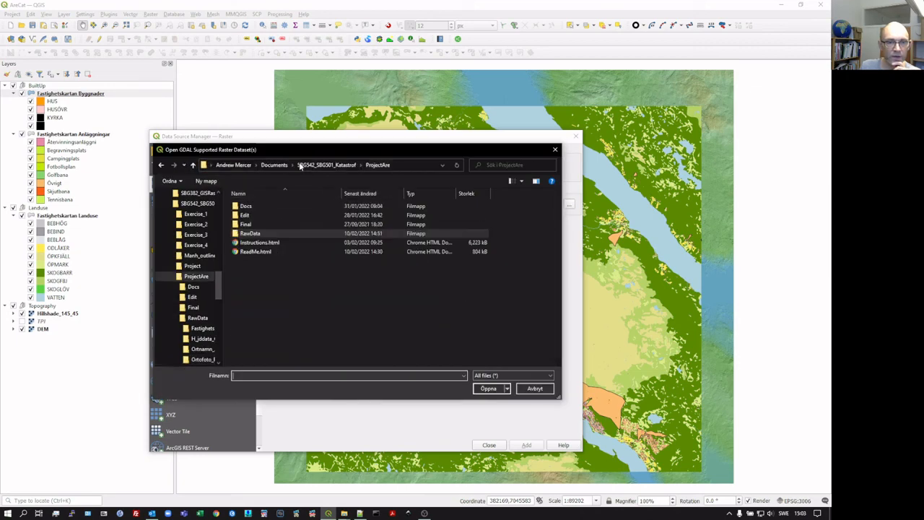
double_click(253, 215)
double_click(243, 206)
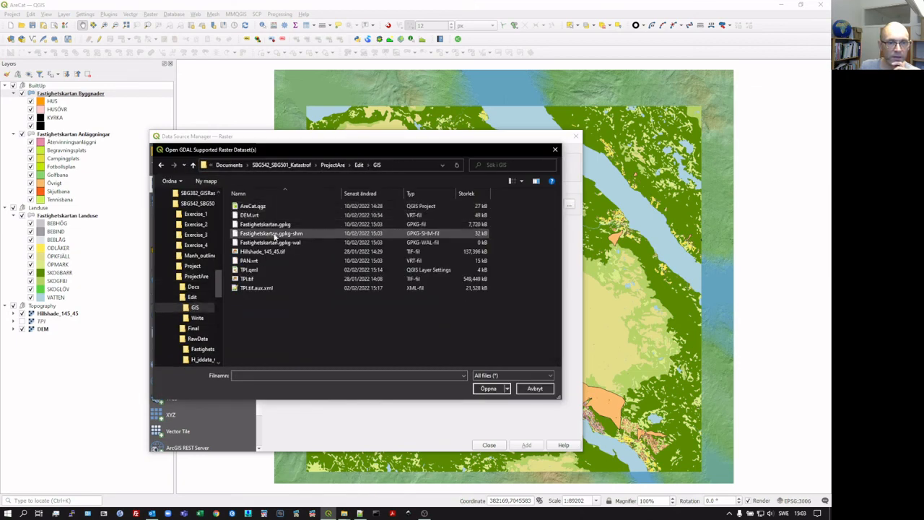
click(258, 262)
click(488, 390)
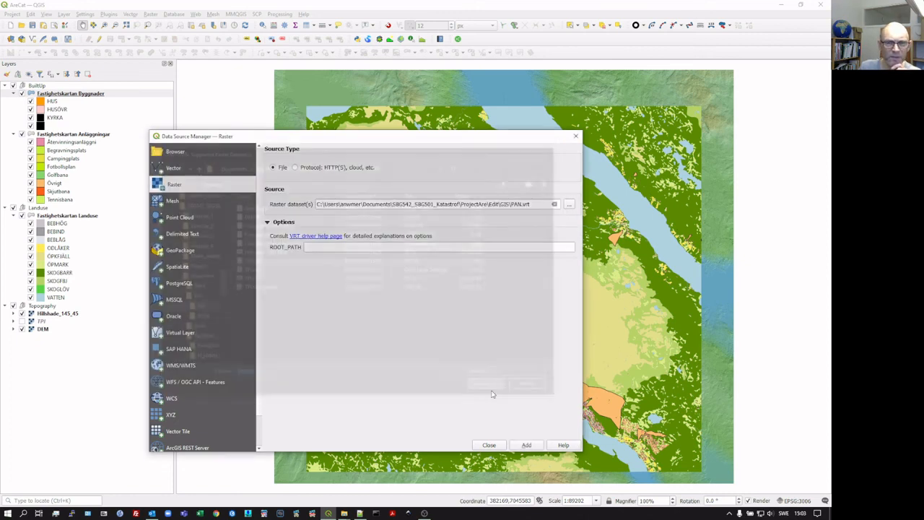
click(534, 445)
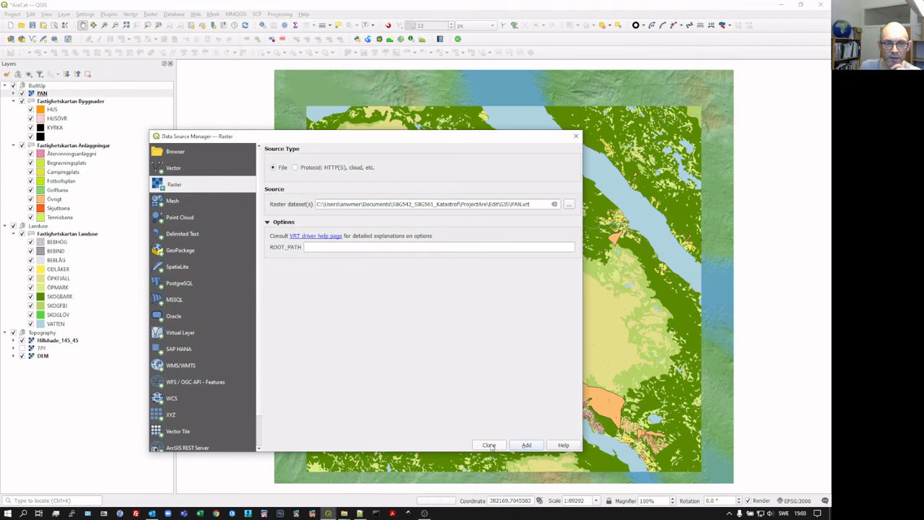
click(489, 445)
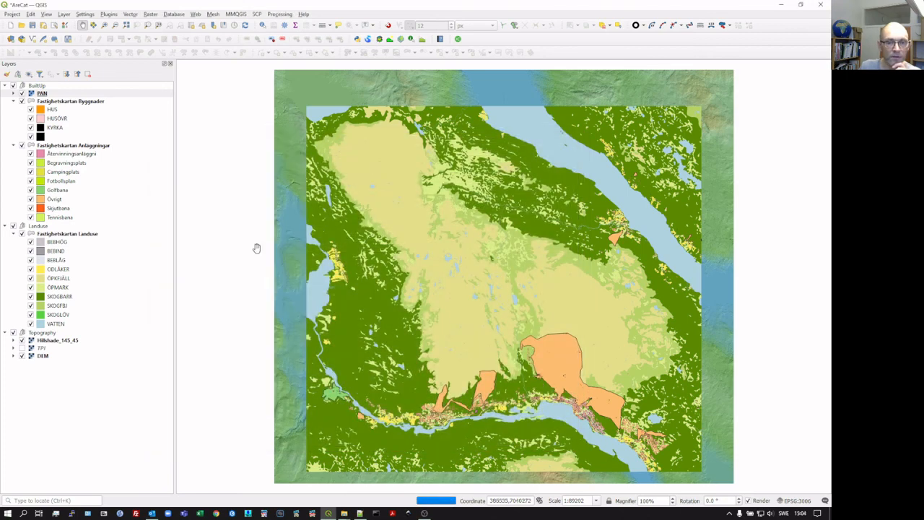